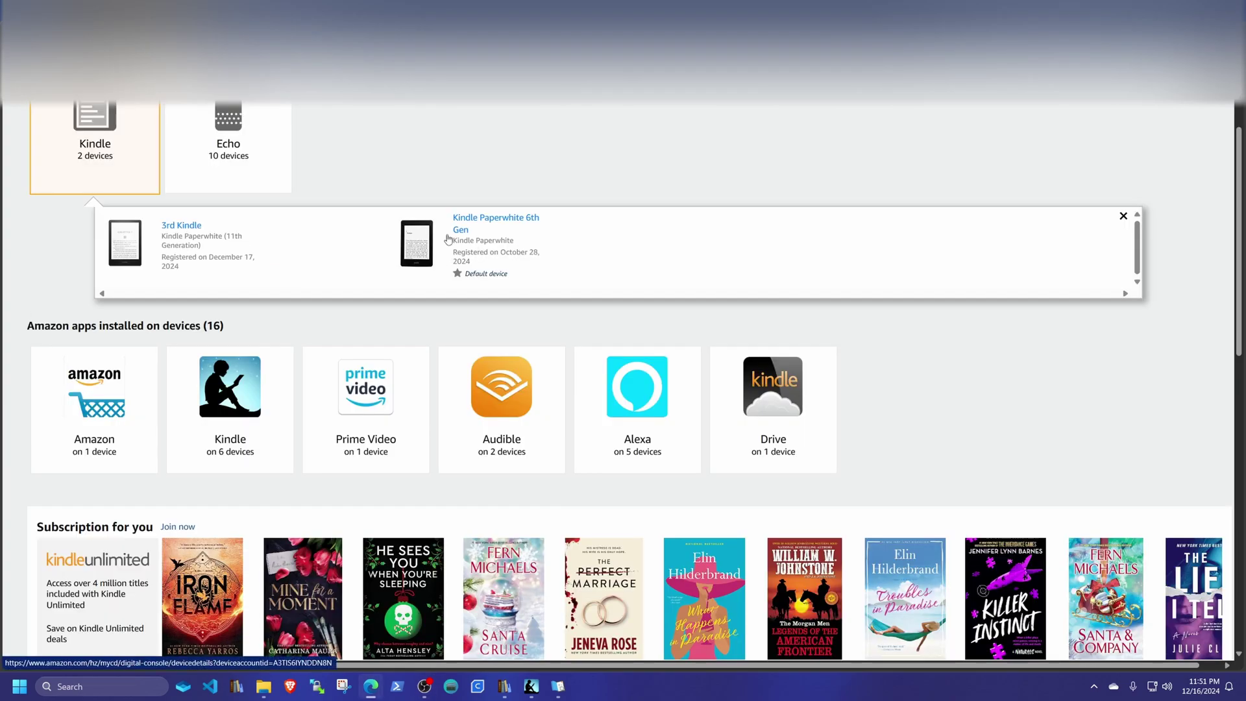
# - Open the device details of the 3rd Kindle, the Paperwhite 11th Generation
pyautogui.click(183, 243)
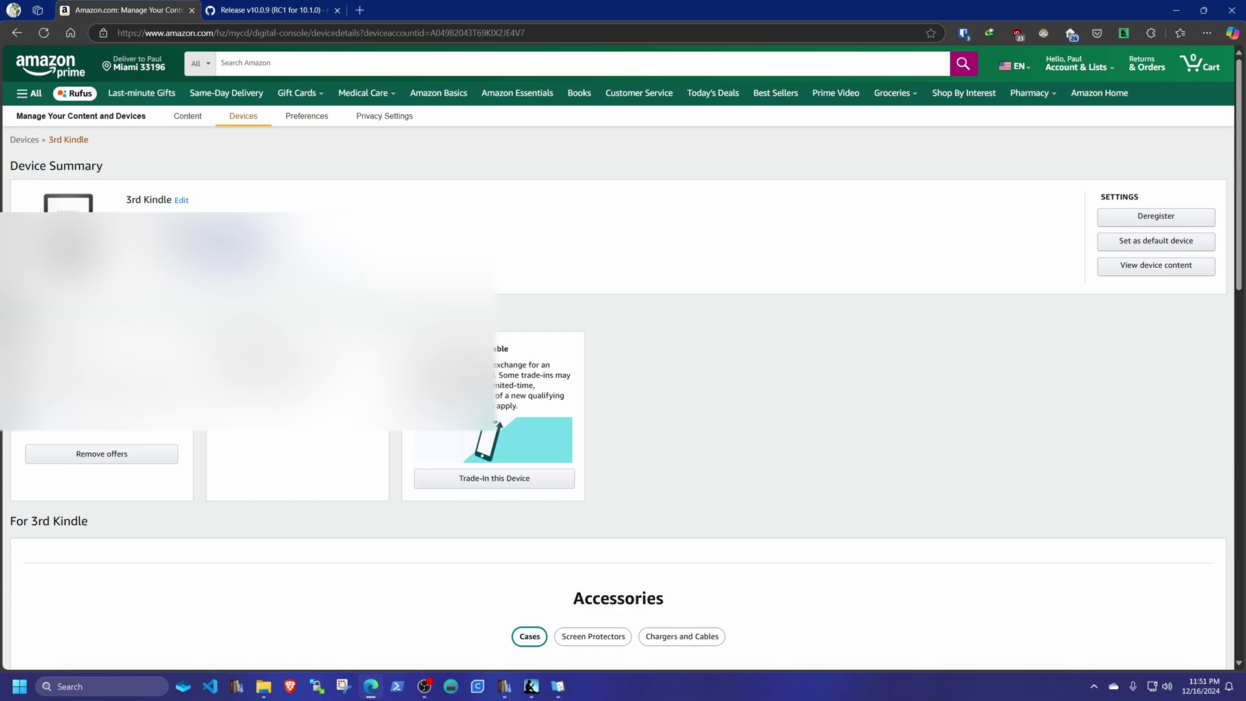
# - Switch to the DeDRM_tools release page on GitHub and check its web address and release version
pyautogui.click(269, 10)
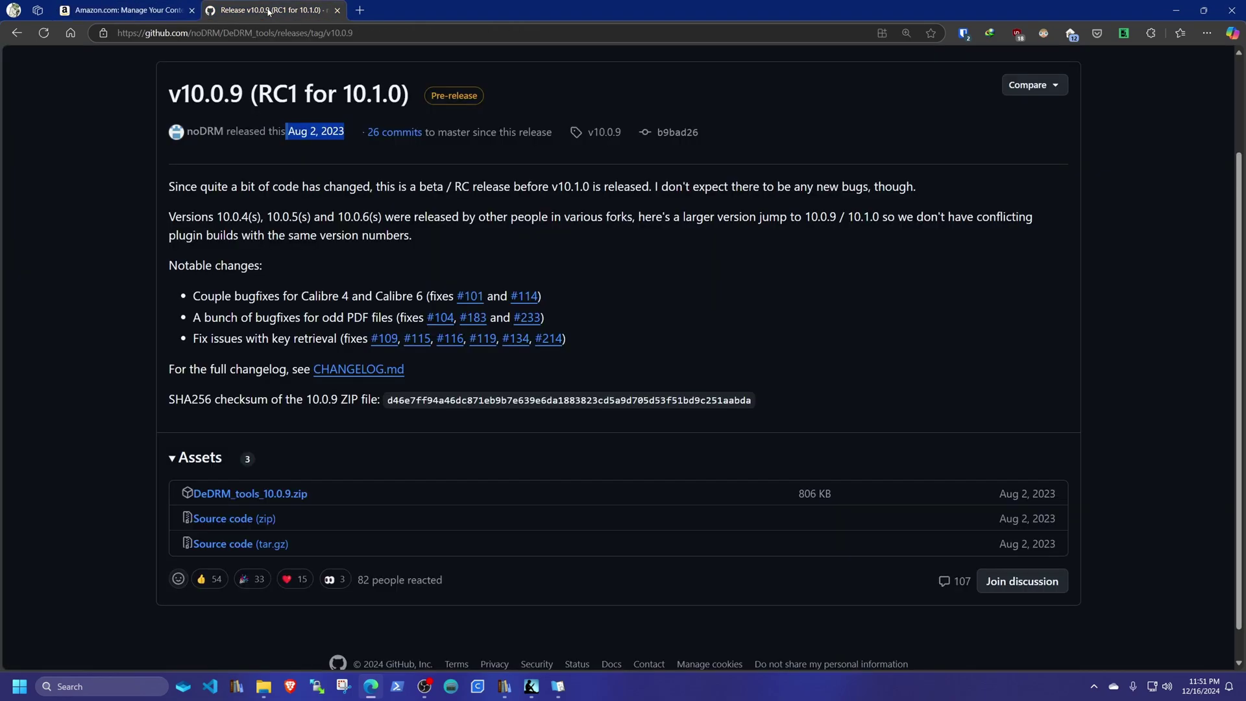
pyautogui.click(120, 33)
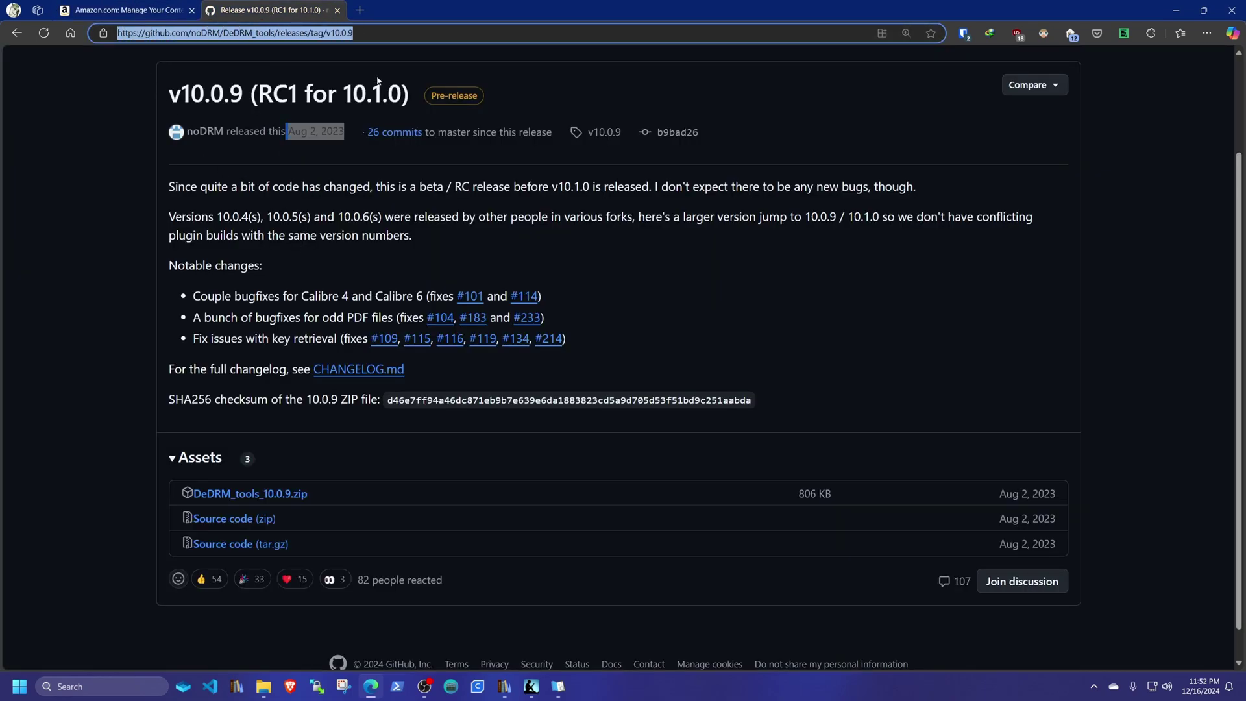
pyautogui.moveTo(170, 96); pyautogui.dragTo(245, 97)
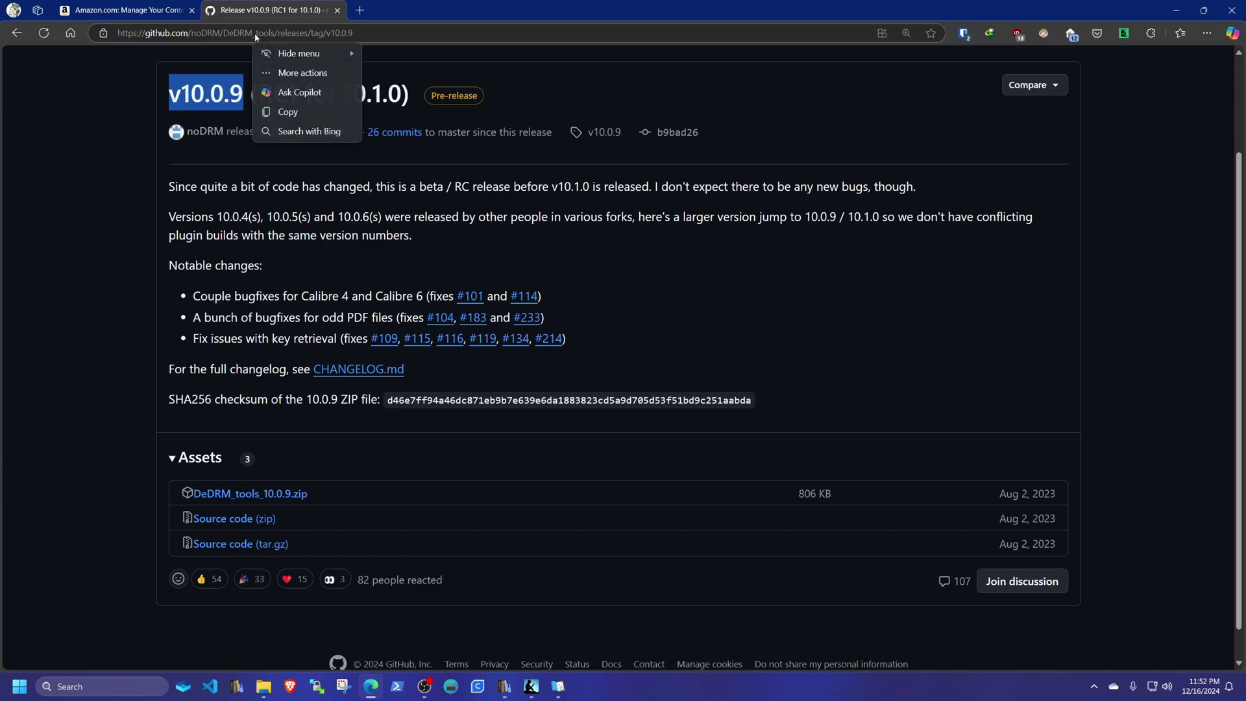
pyautogui.click(125, 244)
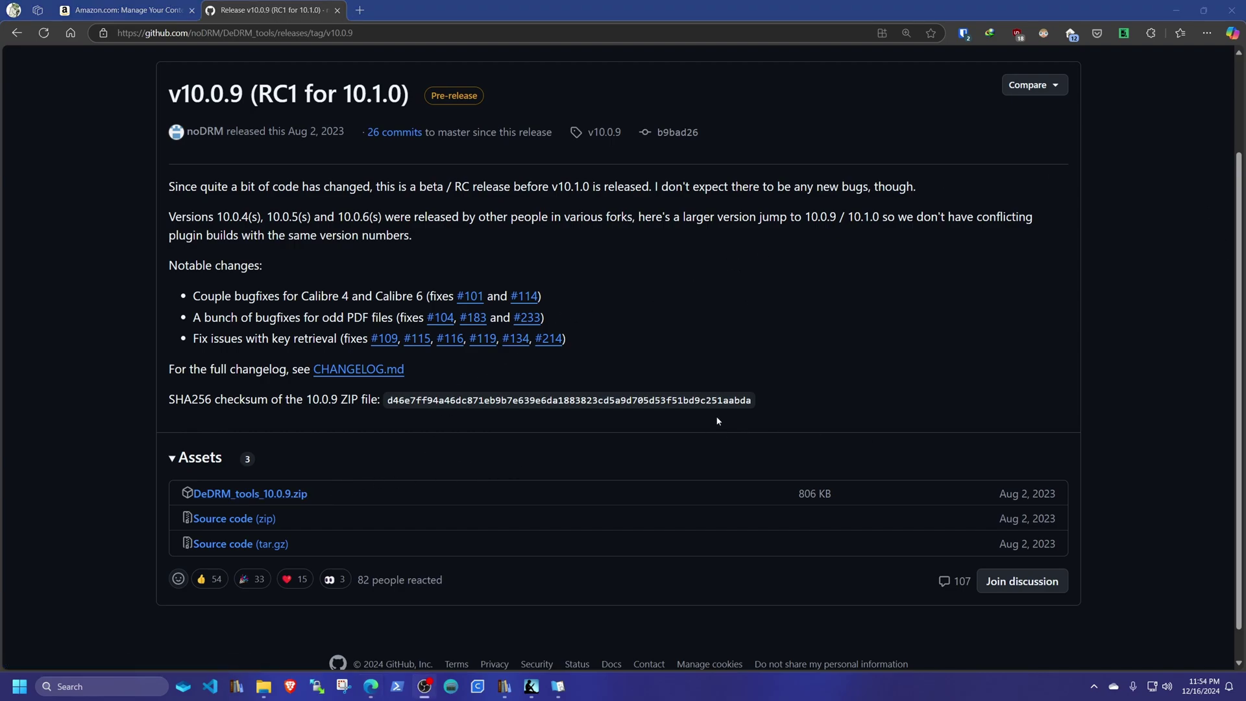
# - Download DeDRM_tools_10.0.9.zip from the release assets and open the folder where it is saved
pyautogui.click(260, 498)
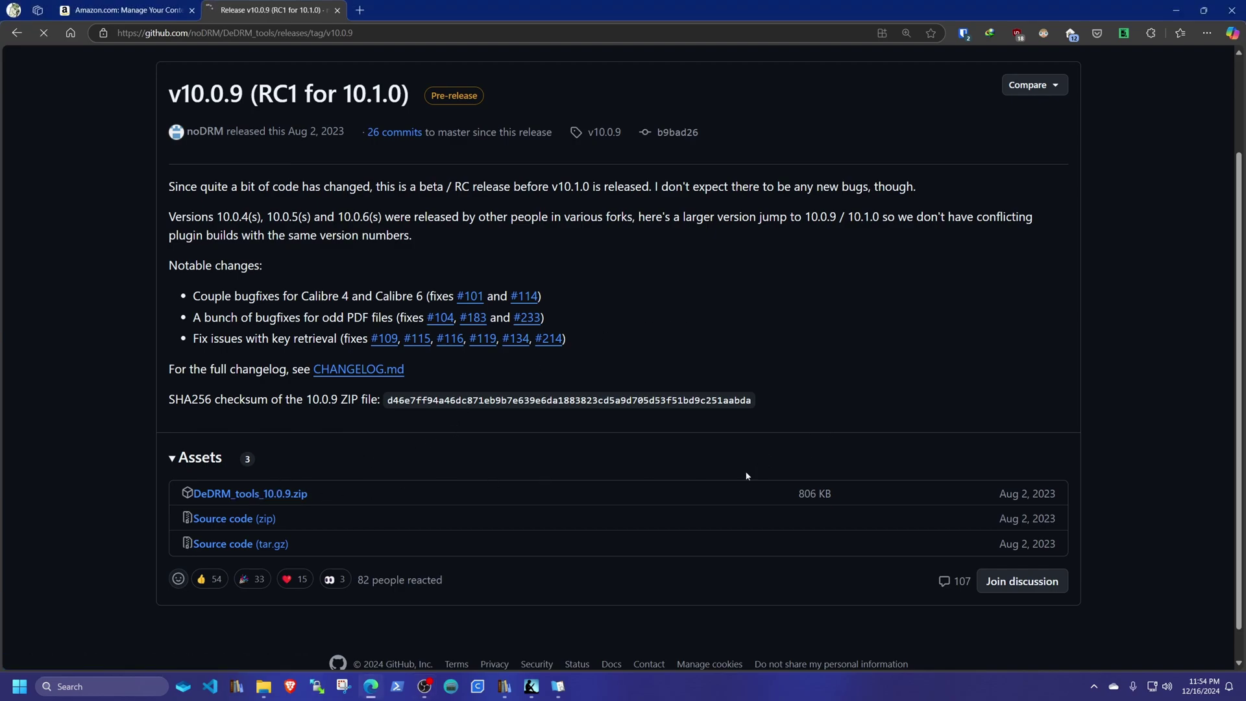
pyautogui.click(619, 395)
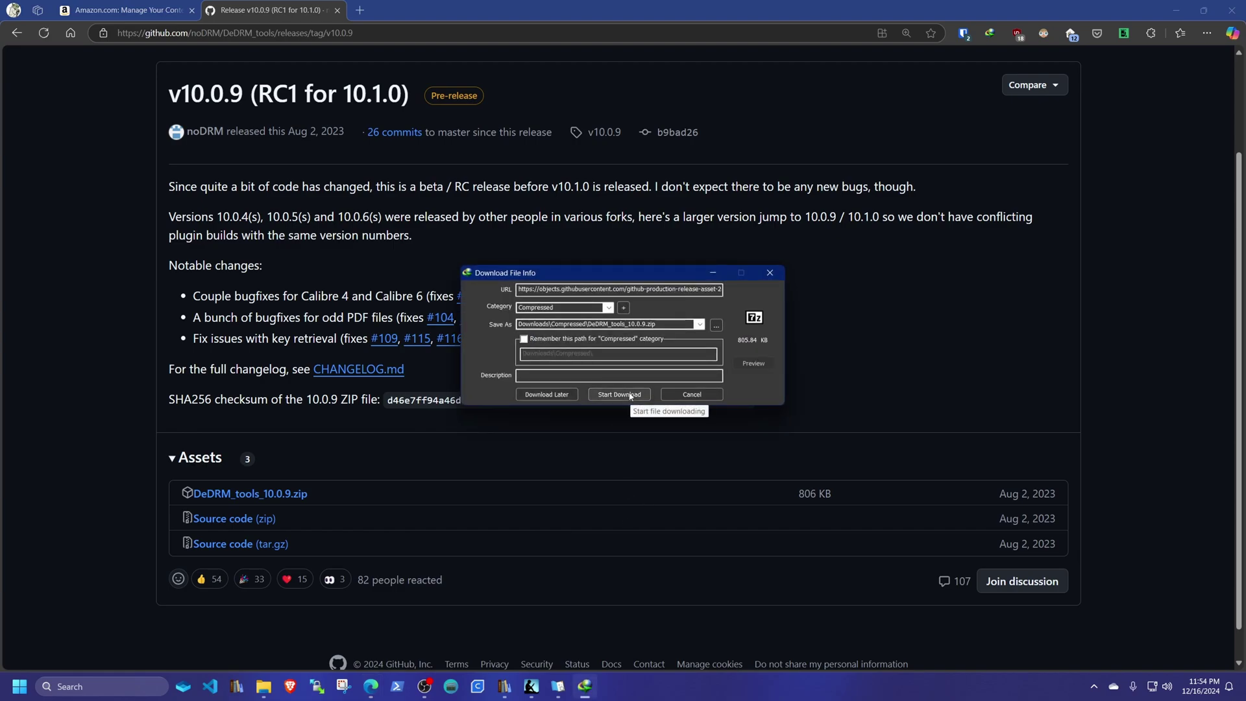
pyautogui.click(664, 382)
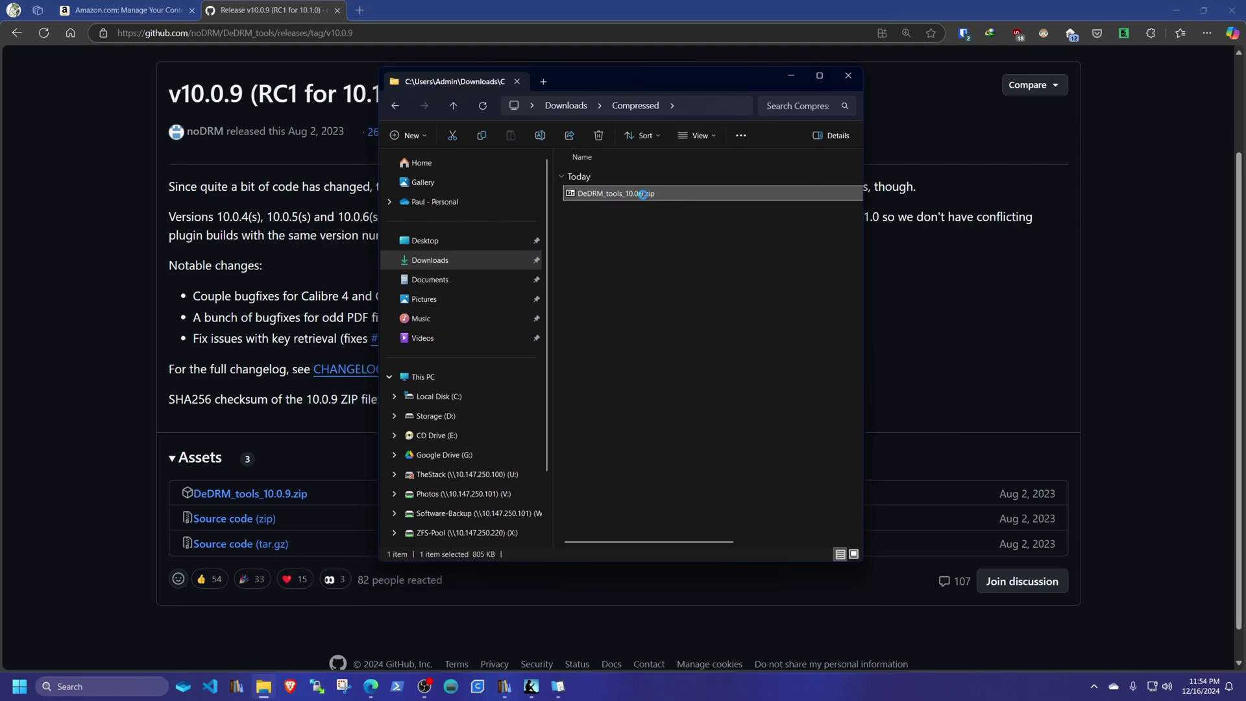
# - Extract DeDRM_tools_10.0.9.zip with 7-Zip into its own DeDRM_tools_10.0.9 folder and open that folder
pyautogui.rightClick(644, 197)
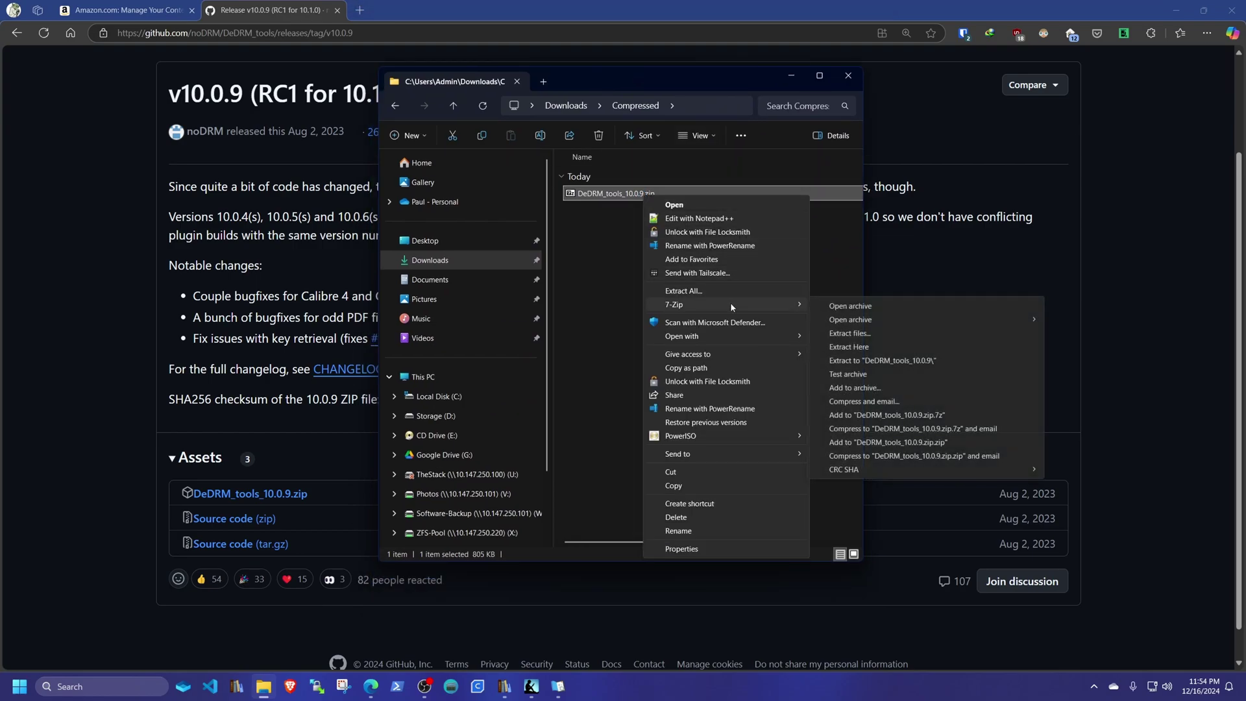
pyautogui.click(843, 361)
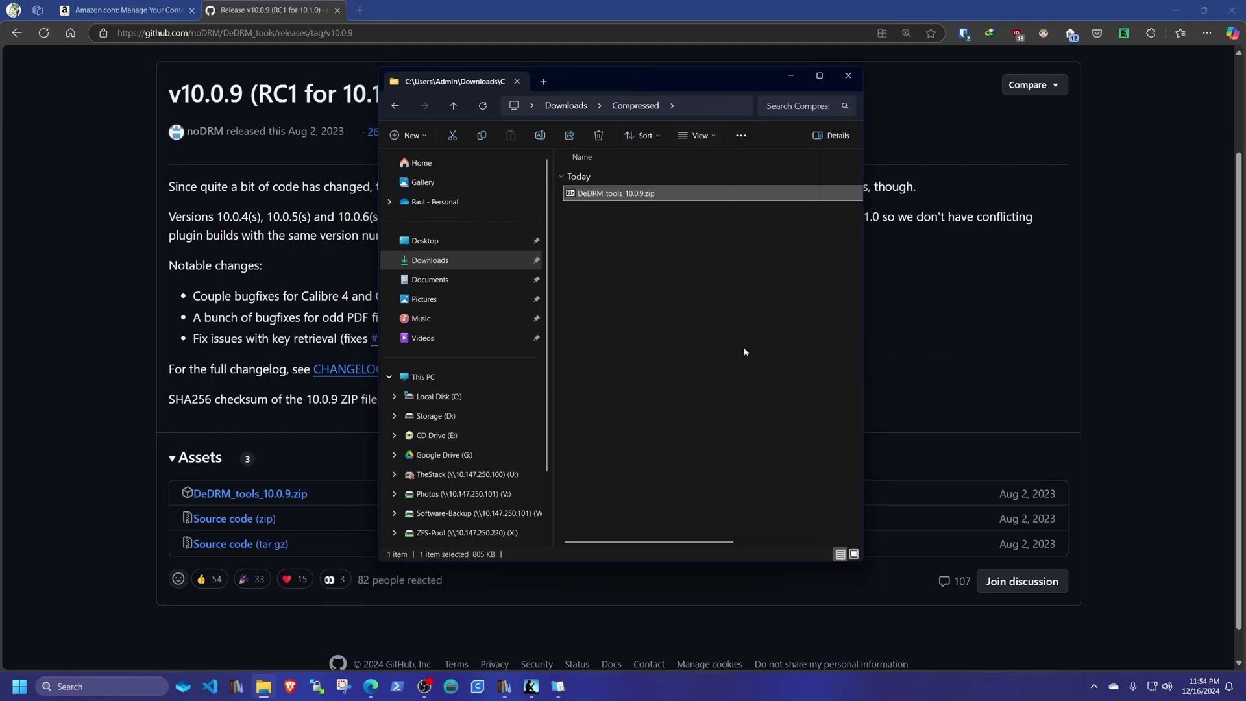
pyautogui.press('Down')
pyautogui.press('Return')
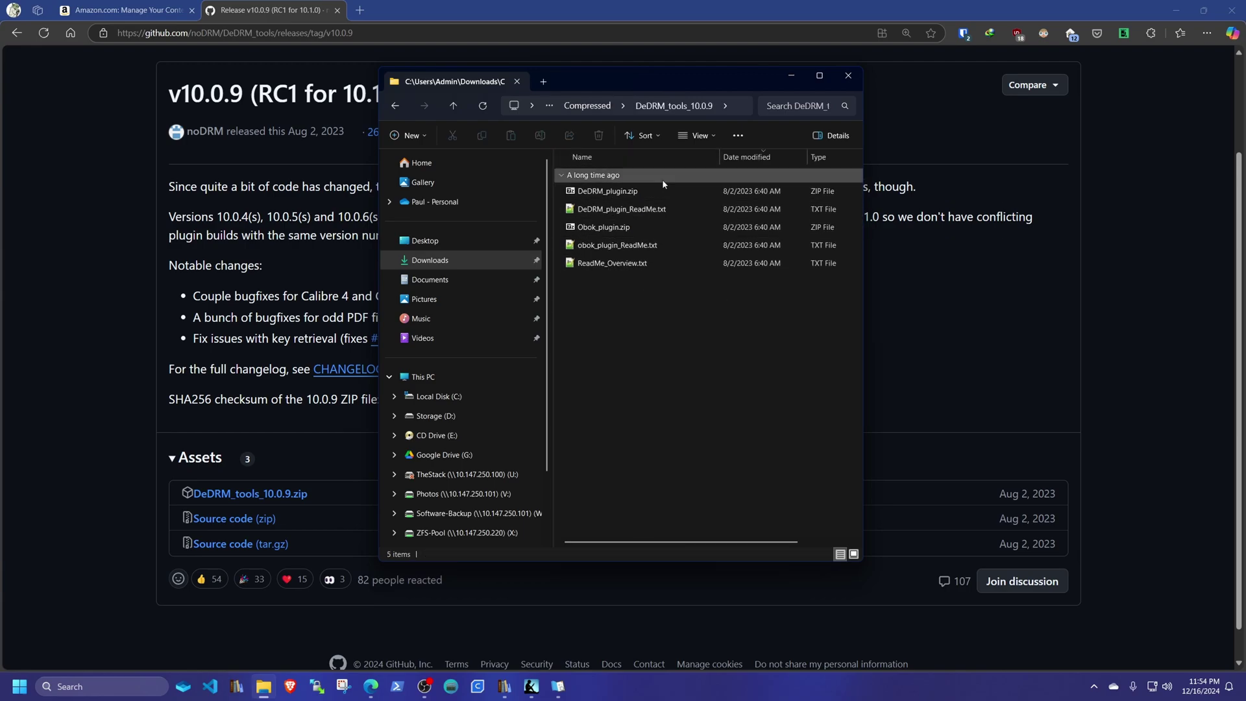
# - Check the extracted DeDRM_plugin.zip and Obok_plugin.zip files, and close the file window
pyautogui.click(602, 192)
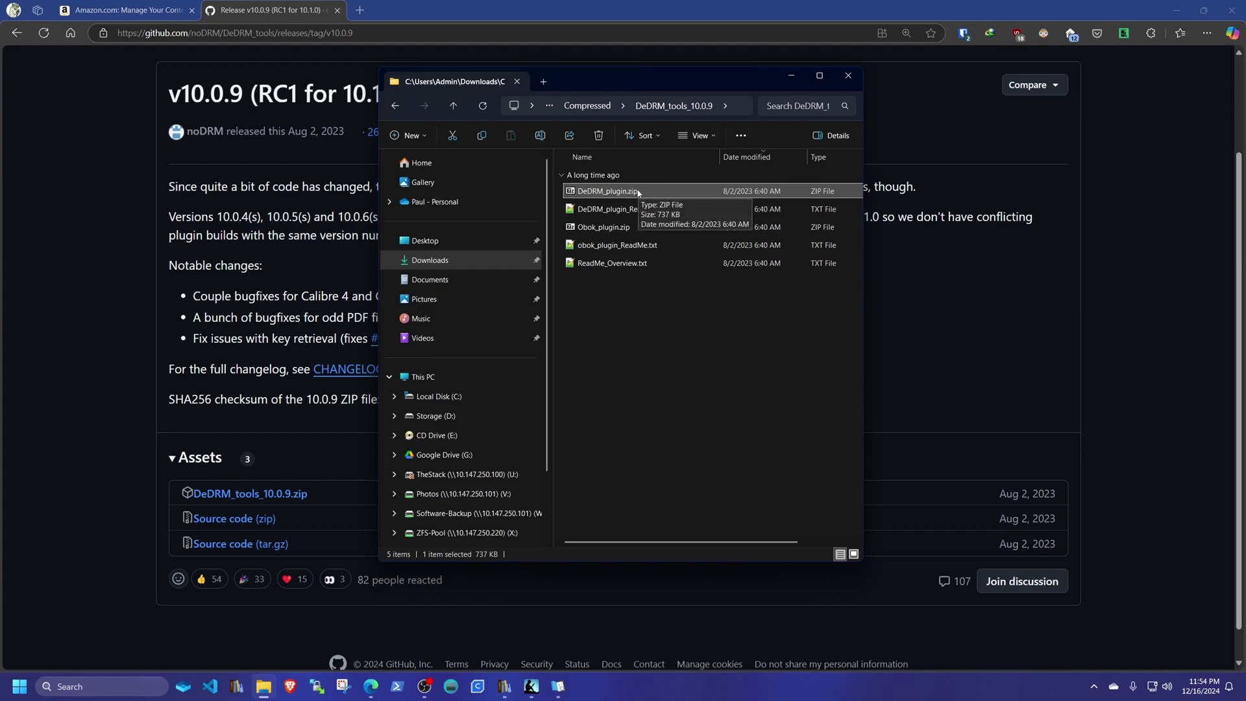
pyautogui.click(618, 228)
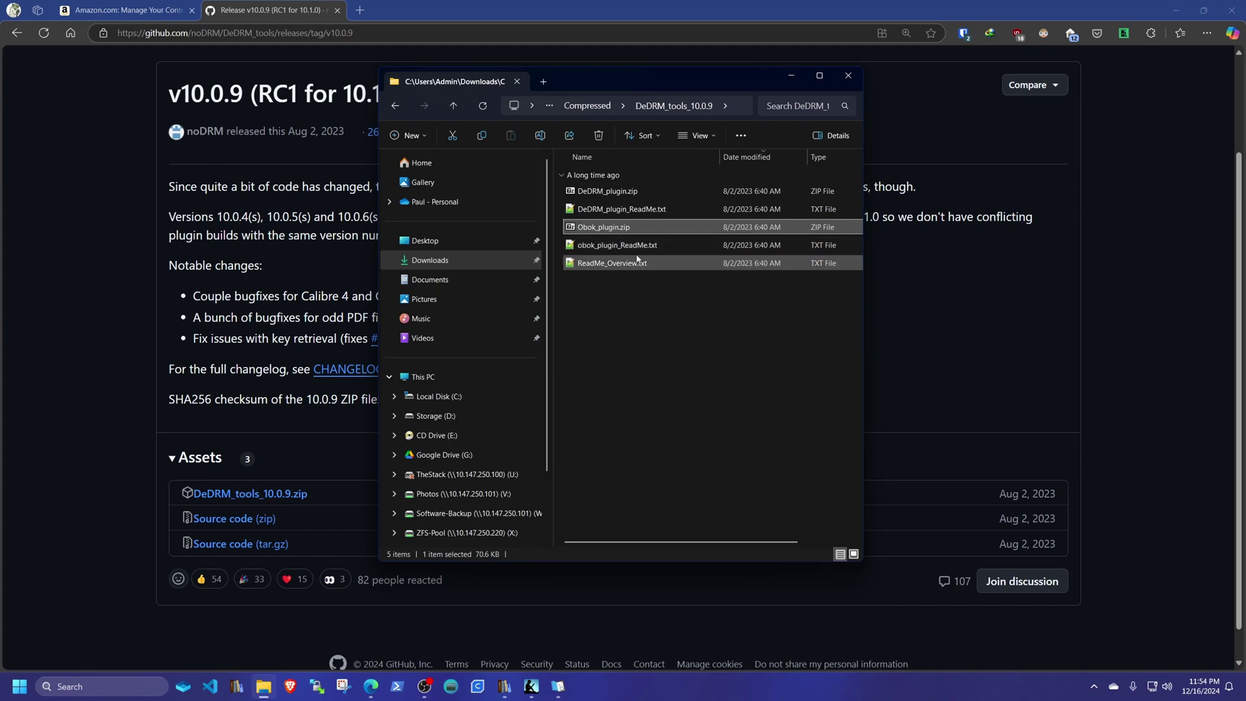
pyautogui.click(623, 189)
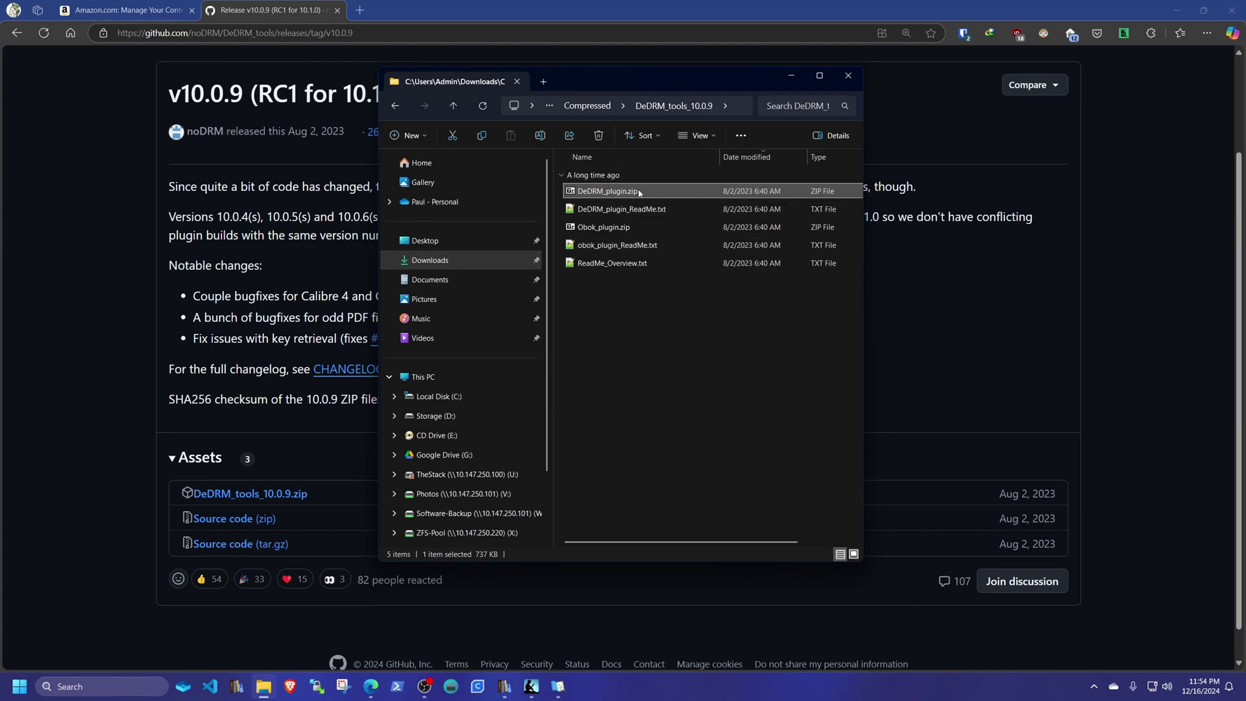
pyautogui.click(848, 76)
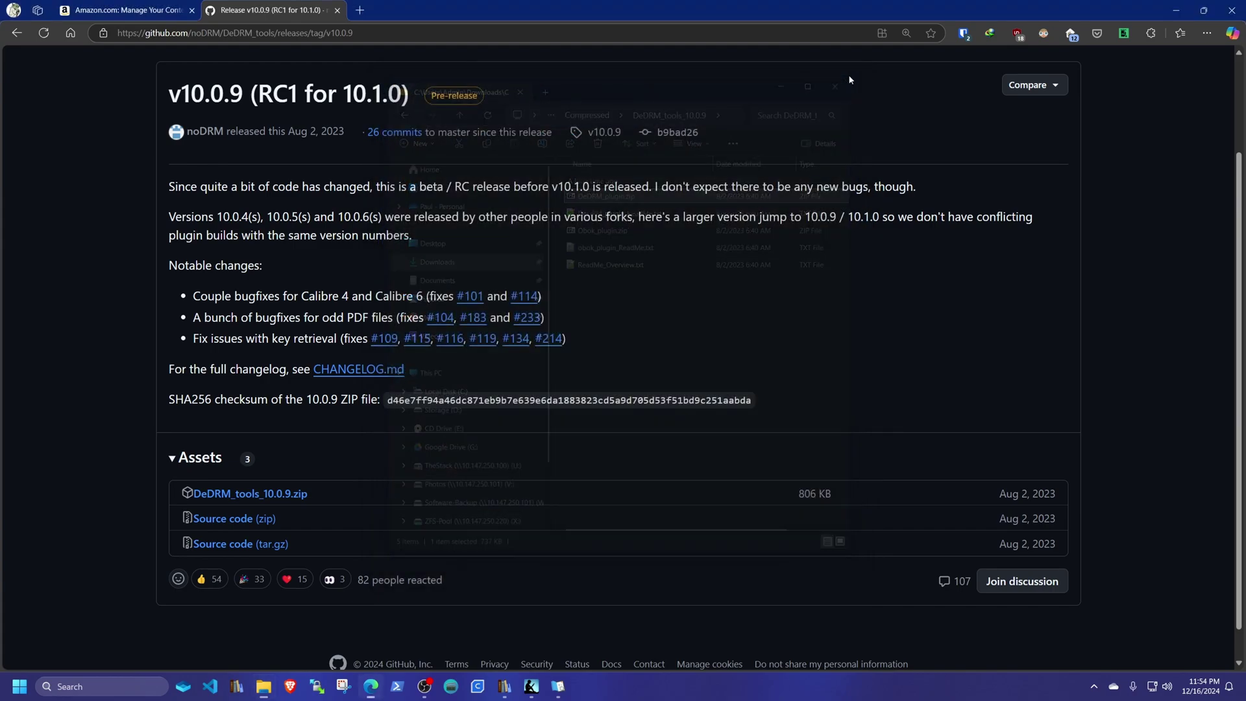
# - Switch to calibre and install DeDRM_plugin.zip from the DeDRM_tools_10.0.9 folder as a plugin, accepting the security prompt
pyautogui.click(503, 685)
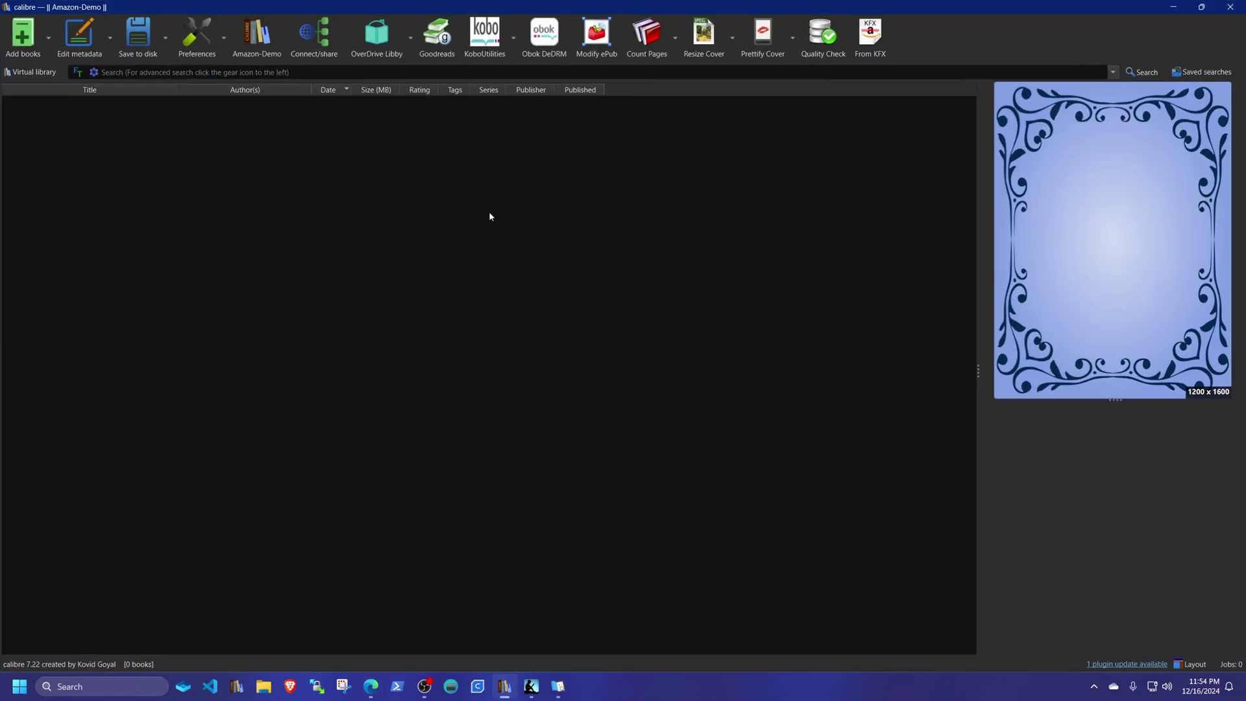
pyautogui.click(198, 41)
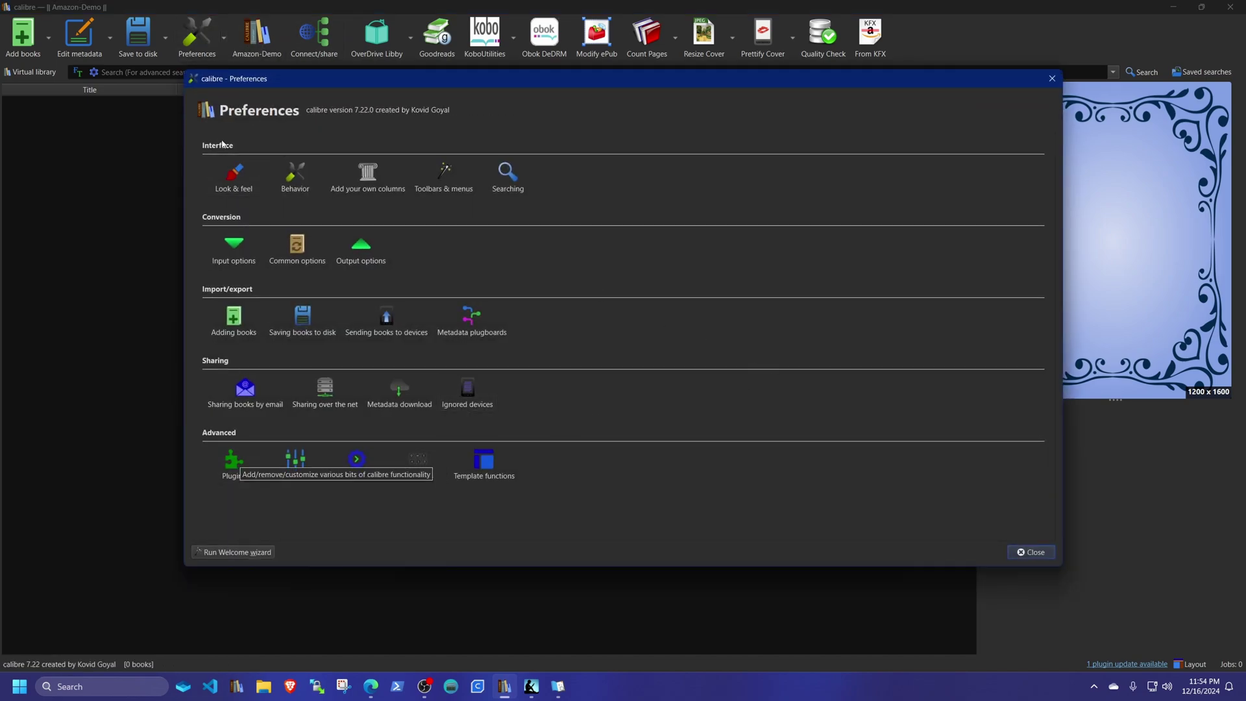
pyautogui.click(229, 468)
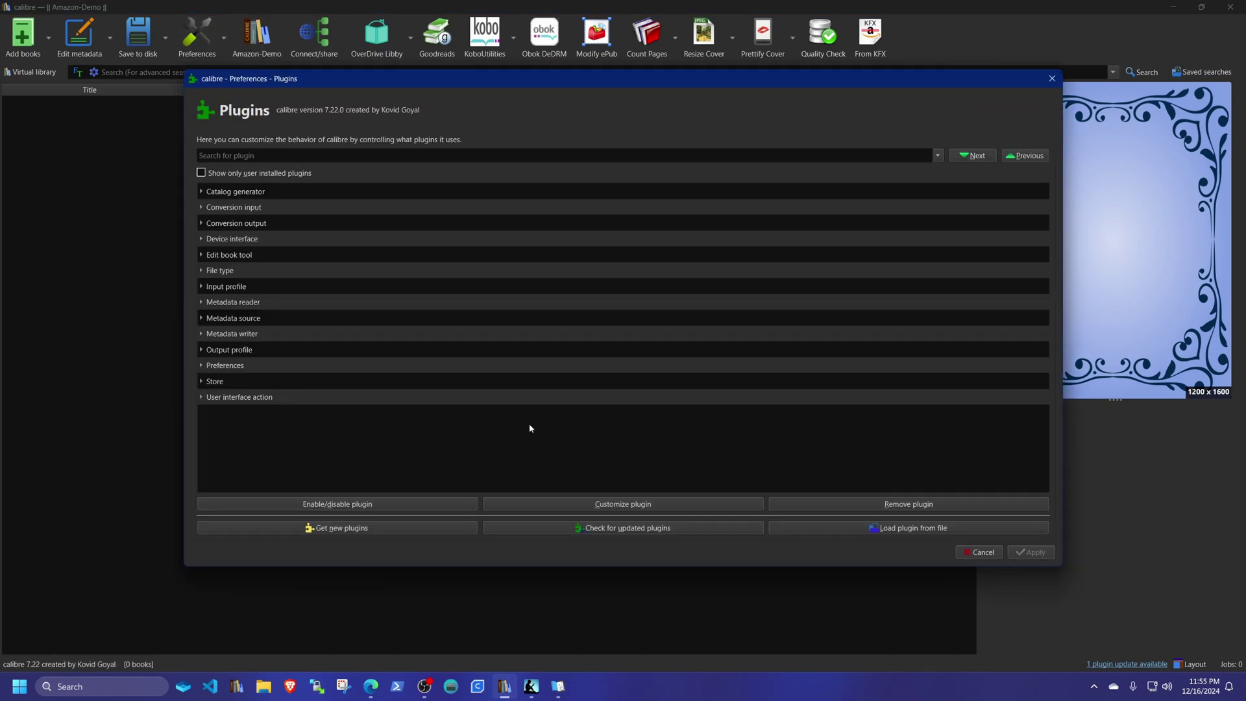
pyautogui.click(914, 529)
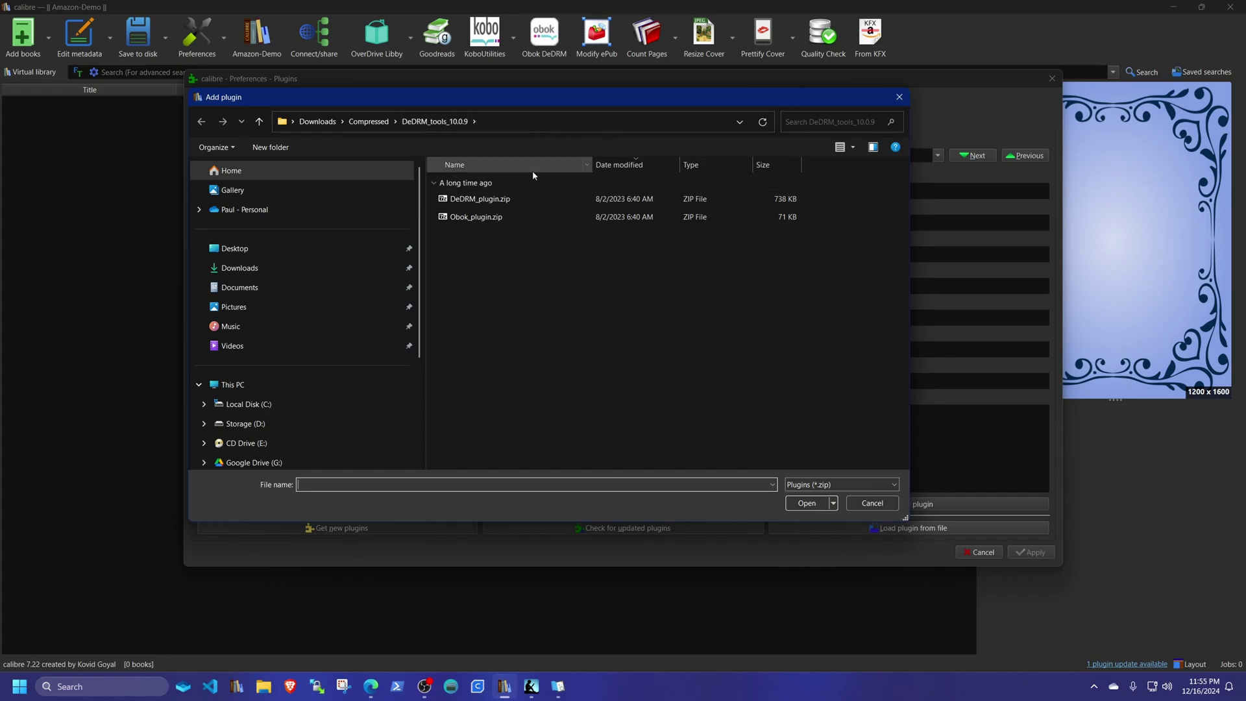
pyautogui.click(474, 199)
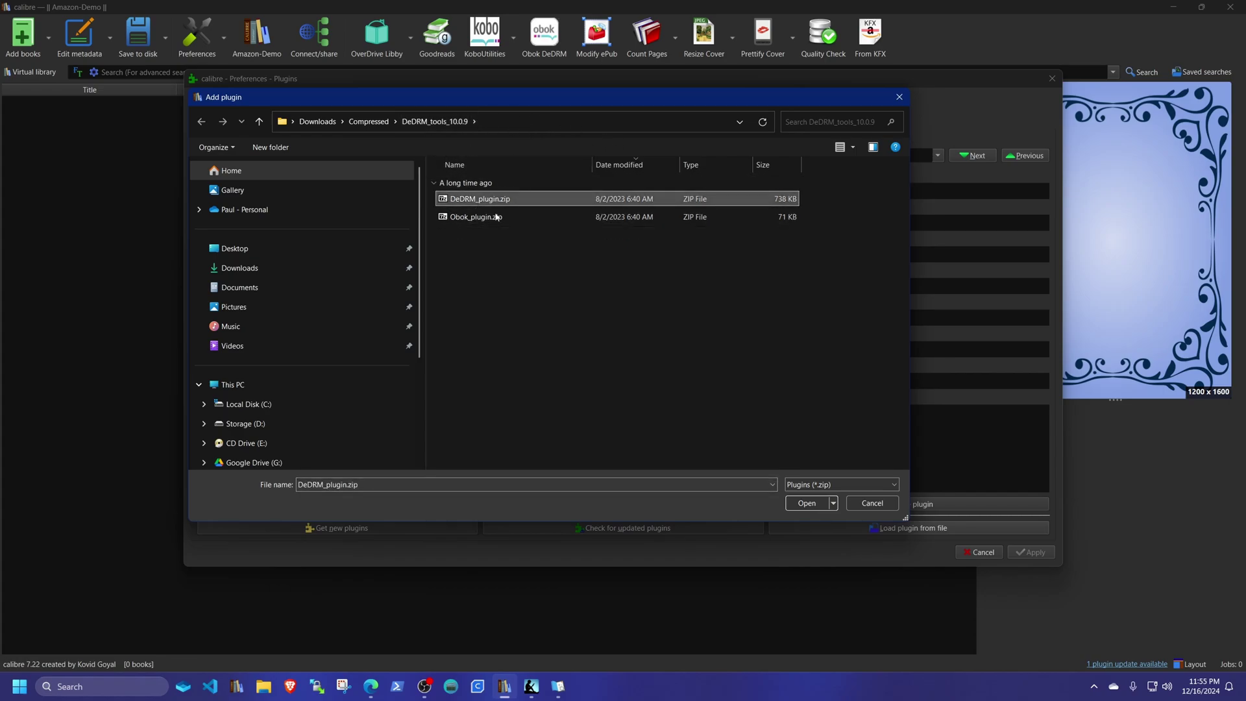
pyautogui.click(807, 506)
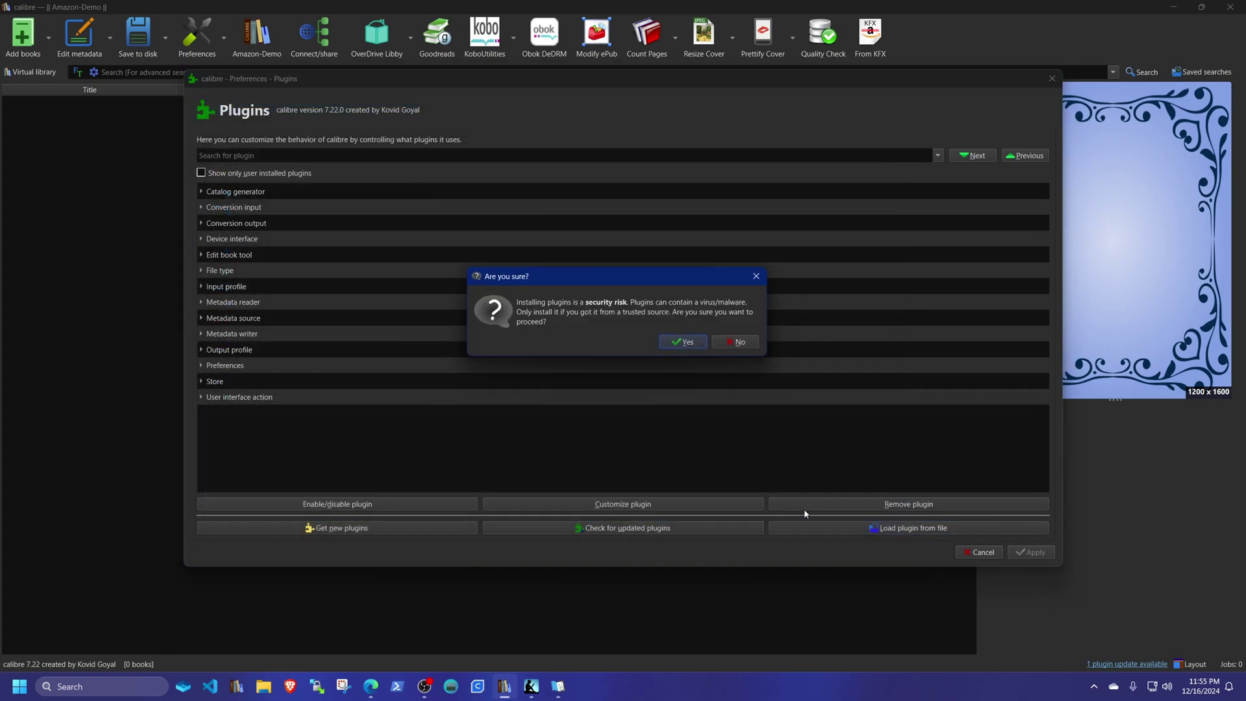
pyautogui.click(679, 342)
pyautogui.click(717, 340)
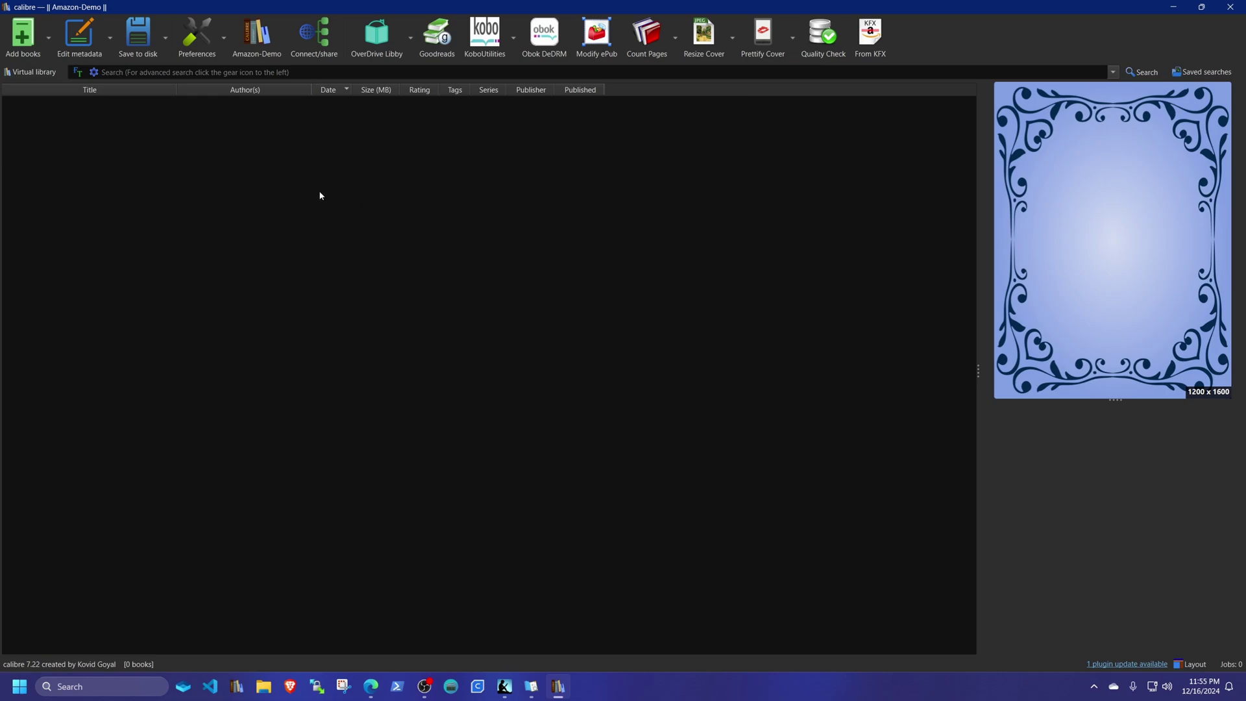
# - Open the list of available new plugins in the preferences and filter it by the name kfx
pyautogui.click(201, 57)
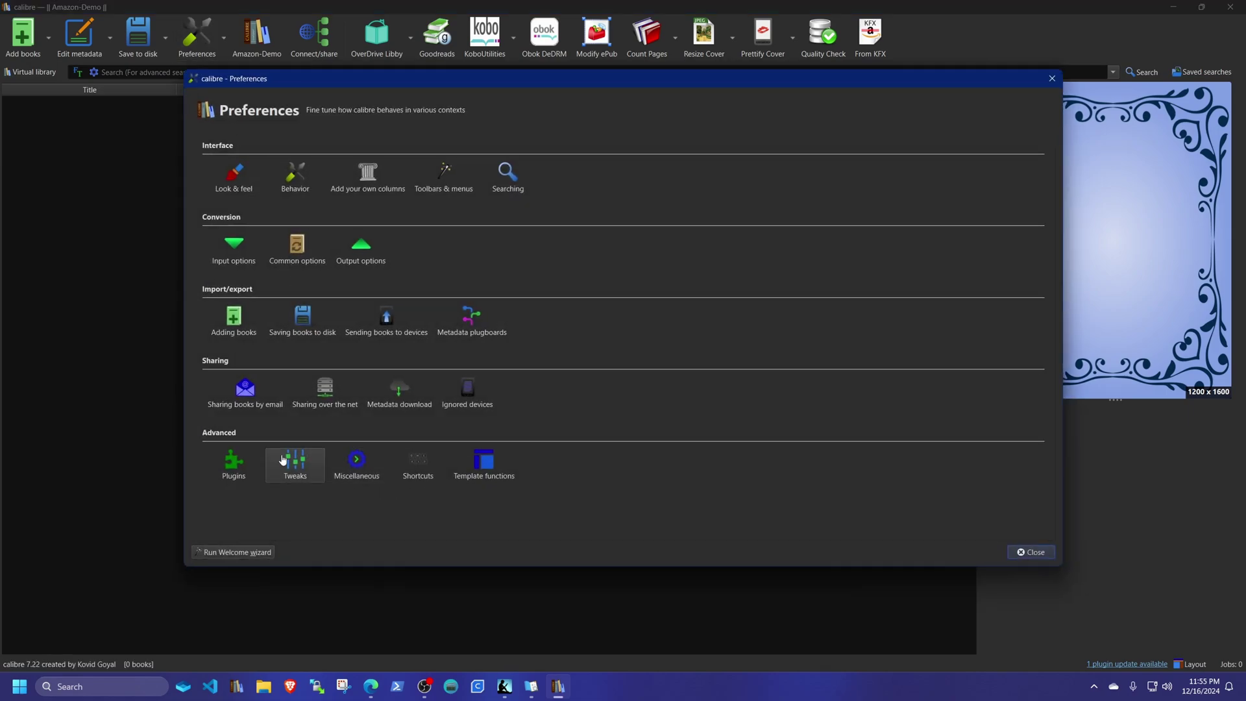
pyautogui.click(242, 469)
pyautogui.click(344, 536)
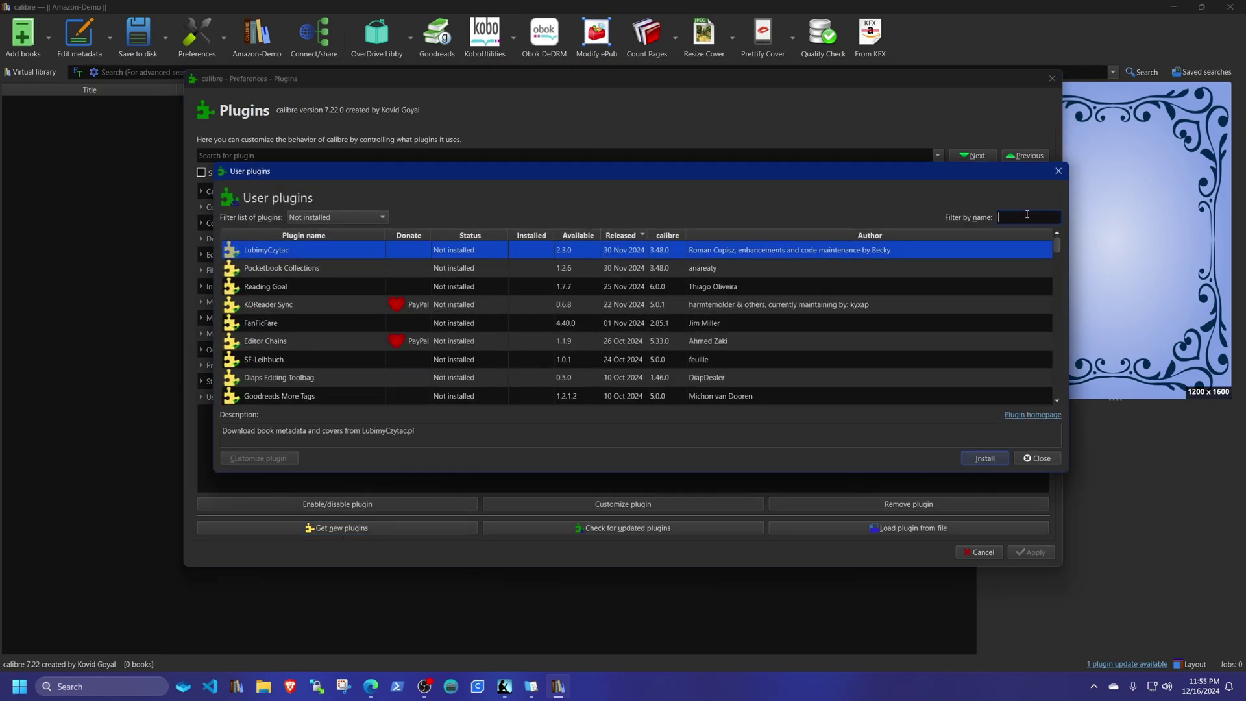
pyautogui.write('k')
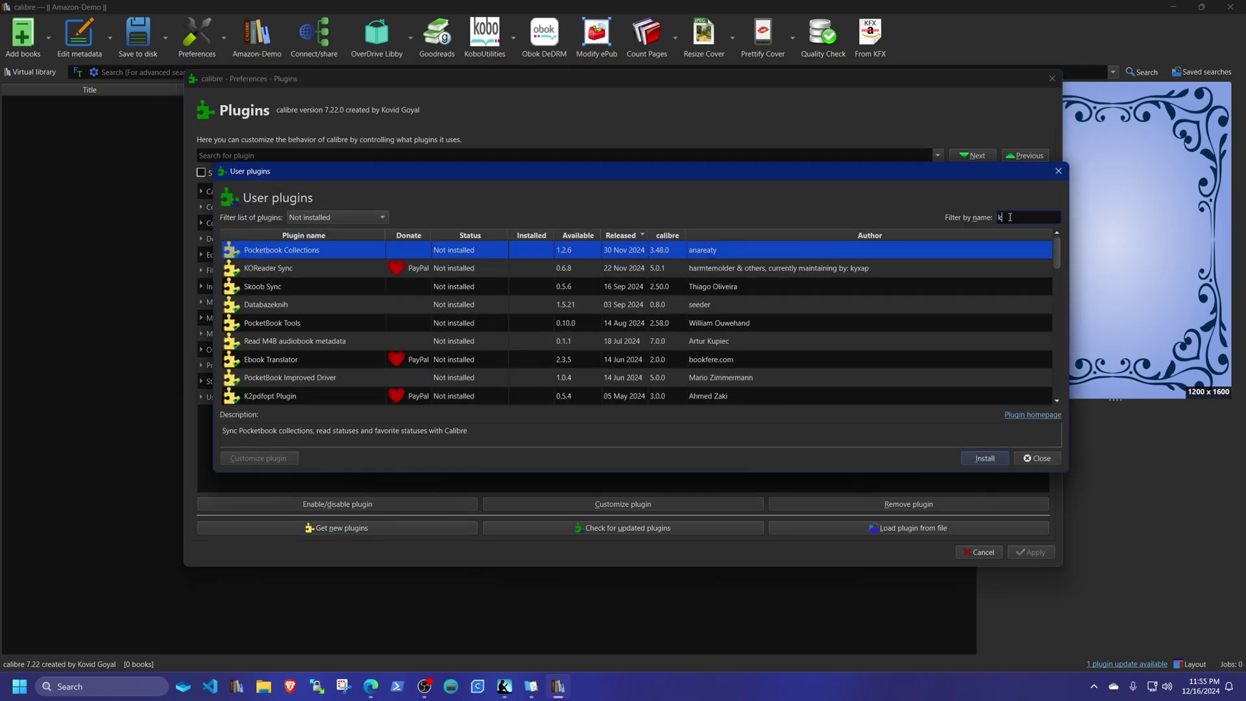
pyautogui.write('fx')
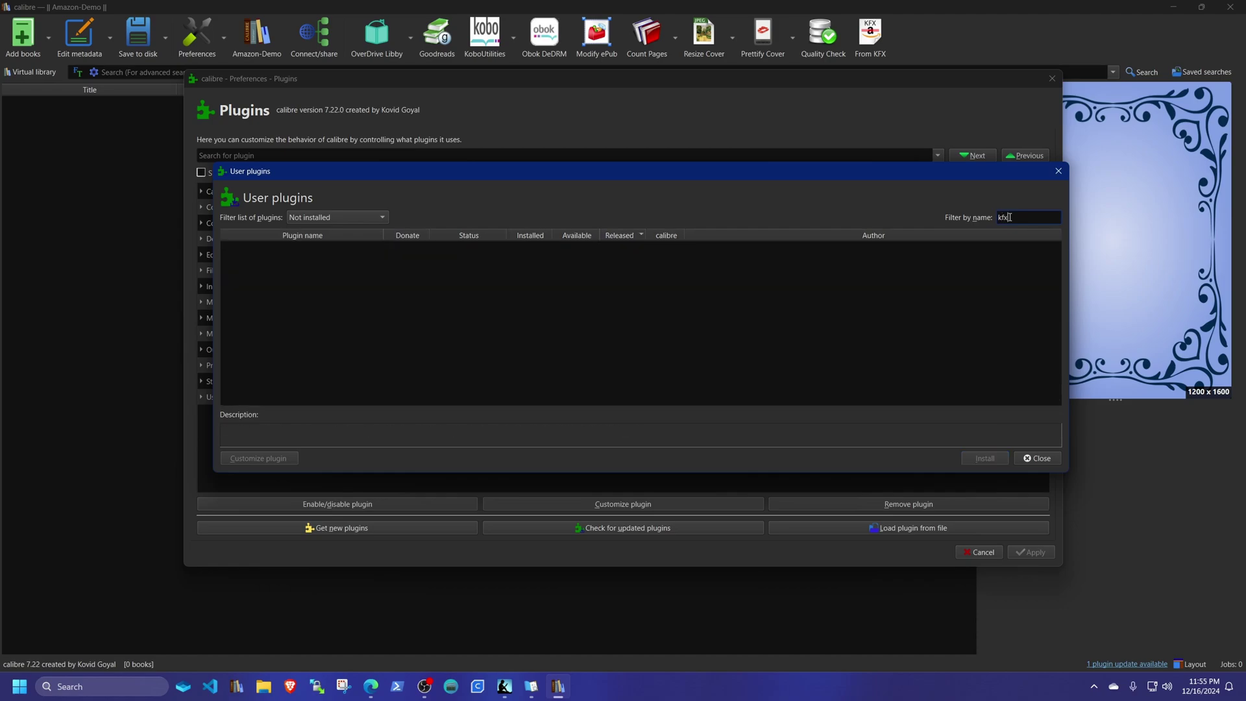
# - Filter all user plugins by kfx, check the status of KFX Input and KFX Output, and leave the plugin settings
pyautogui.click(369, 218)
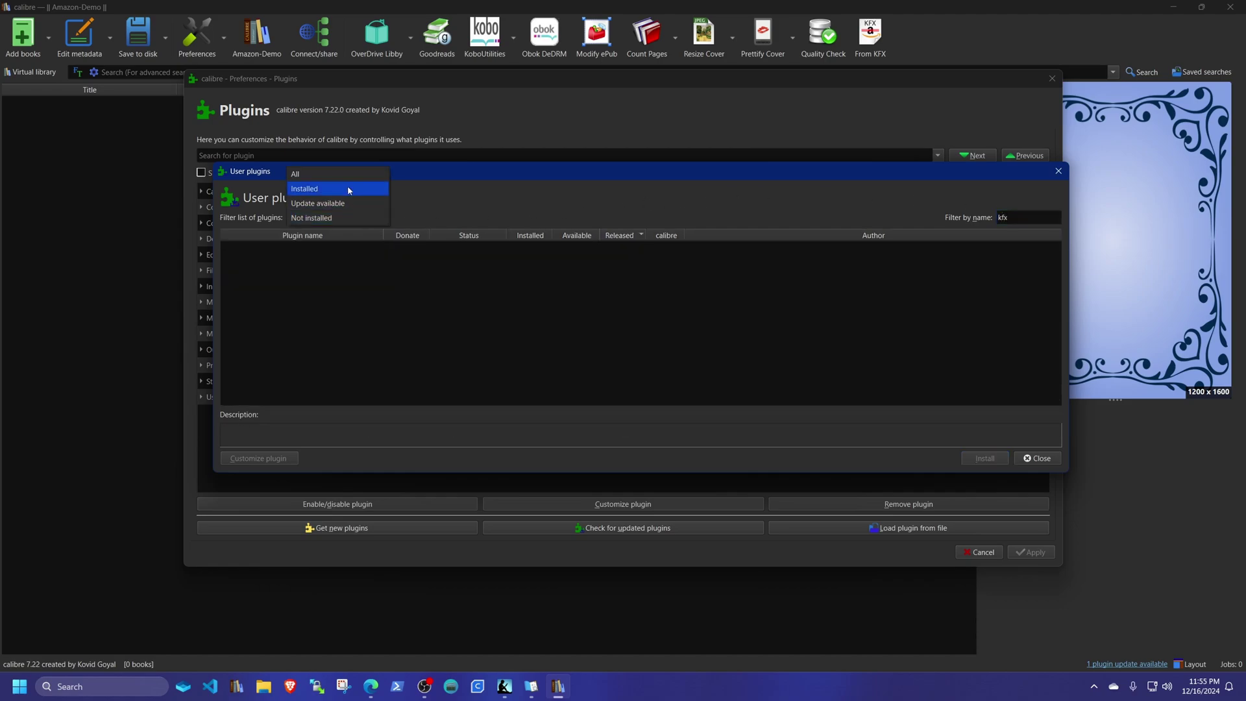
pyautogui.click(347, 177)
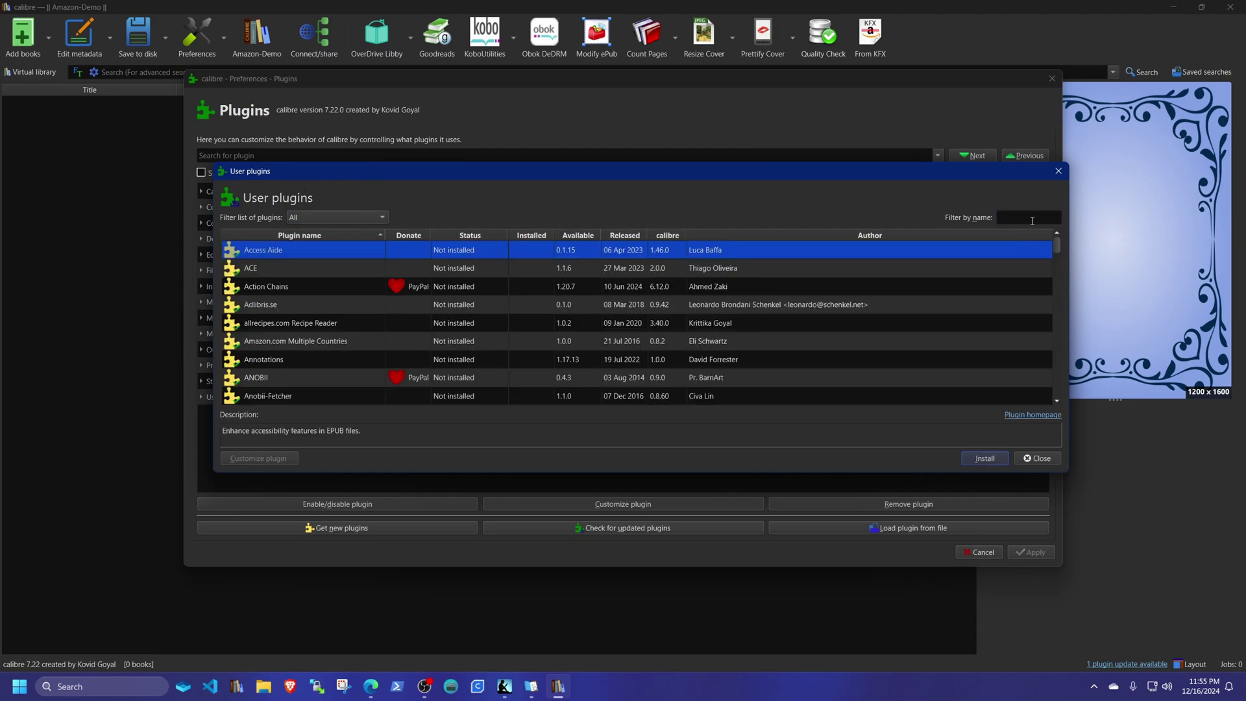
pyautogui.click(1032, 220)
pyautogui.write('kfx')
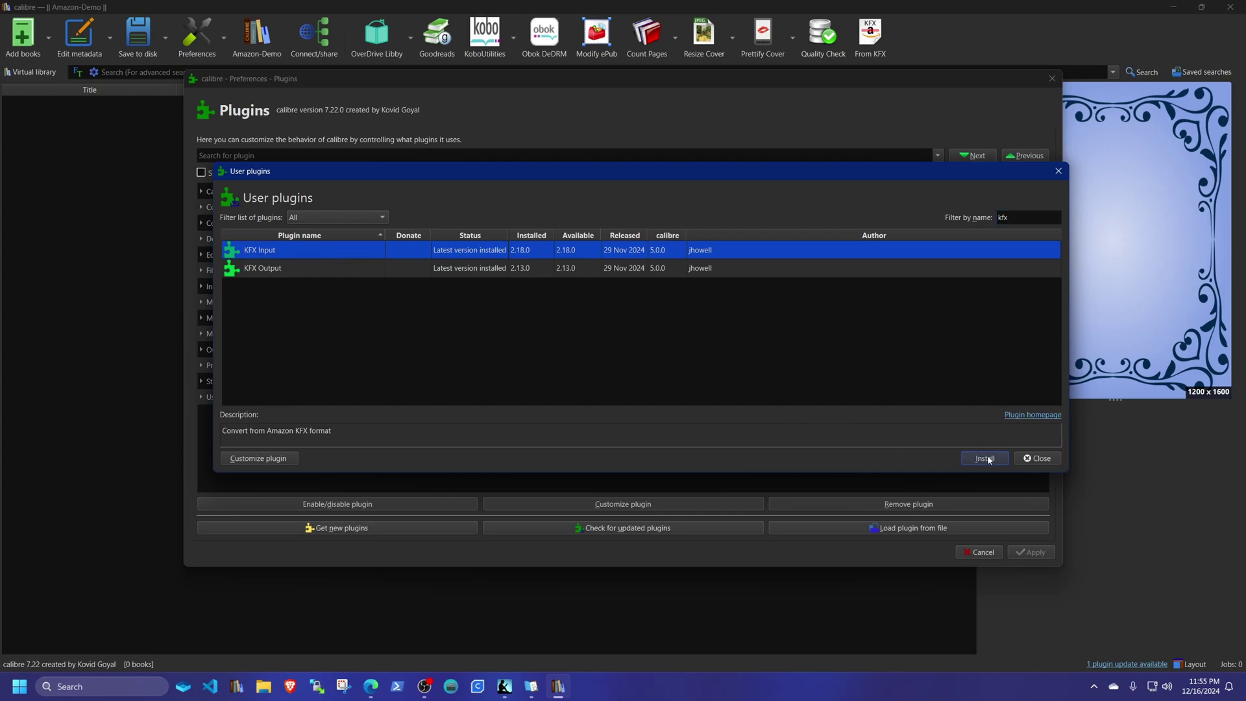
pyautogui.click(305, 267)
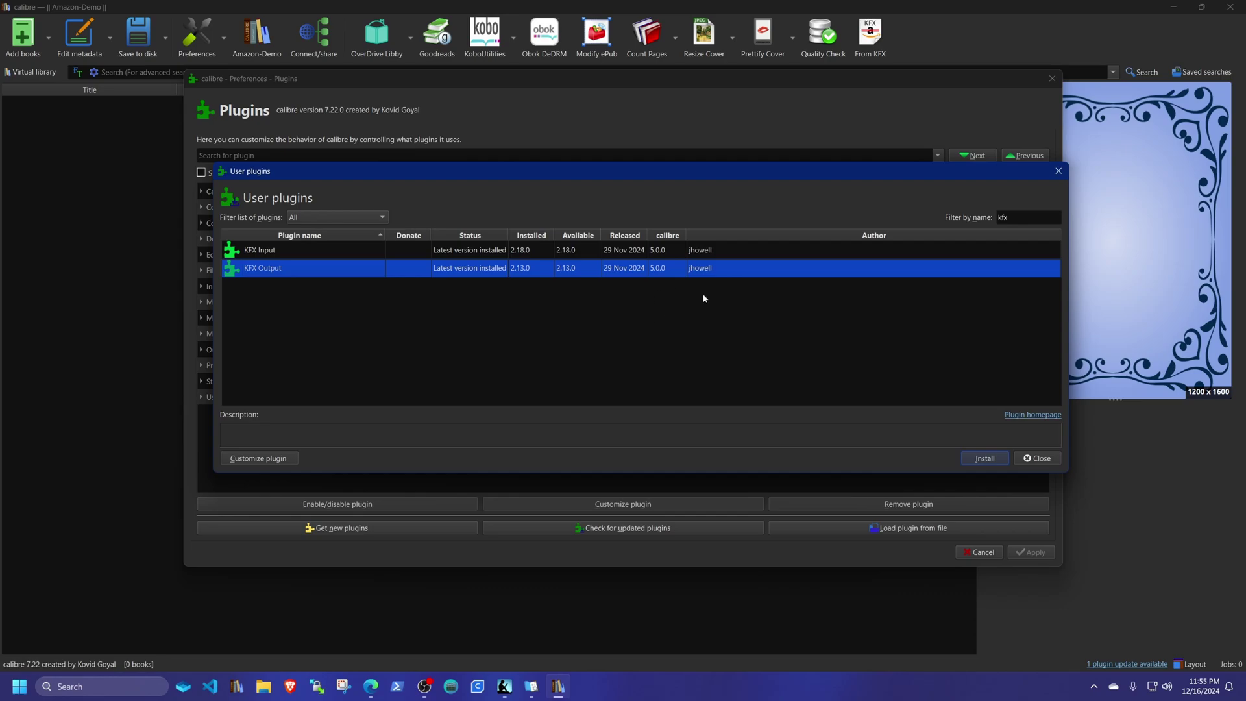
pyautogui.click(1037, 459)
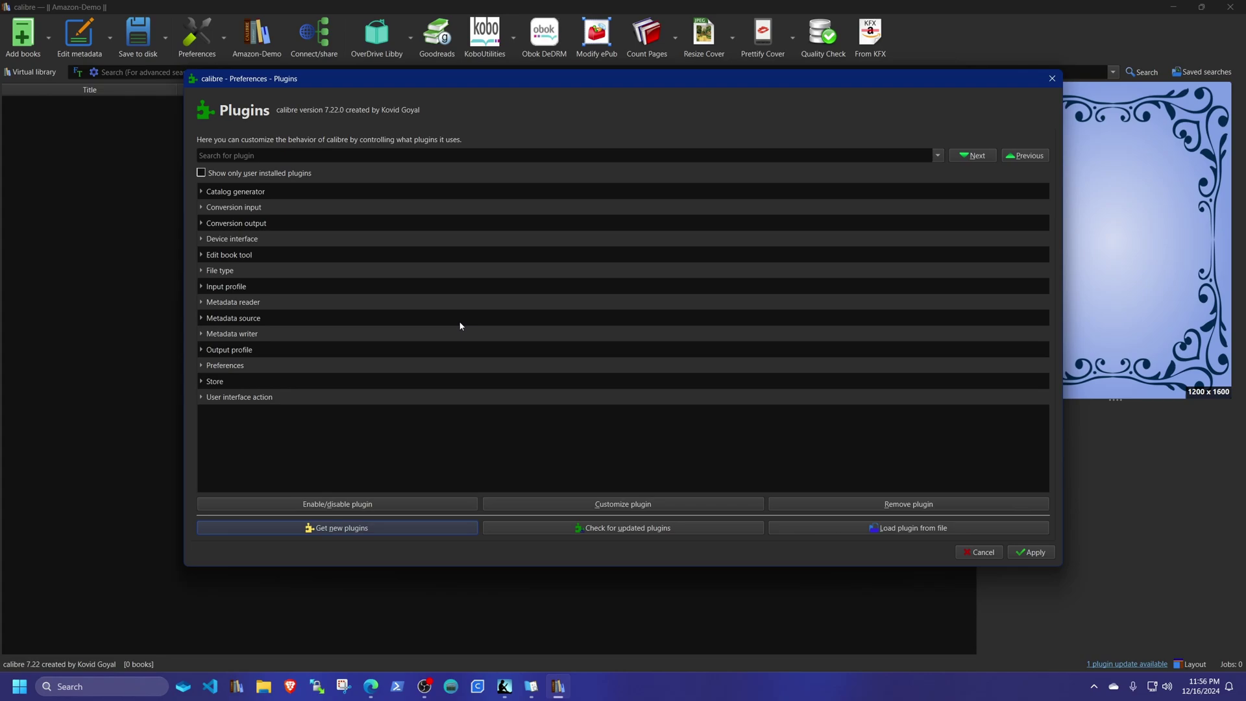
pyautogui.click(983, 554)
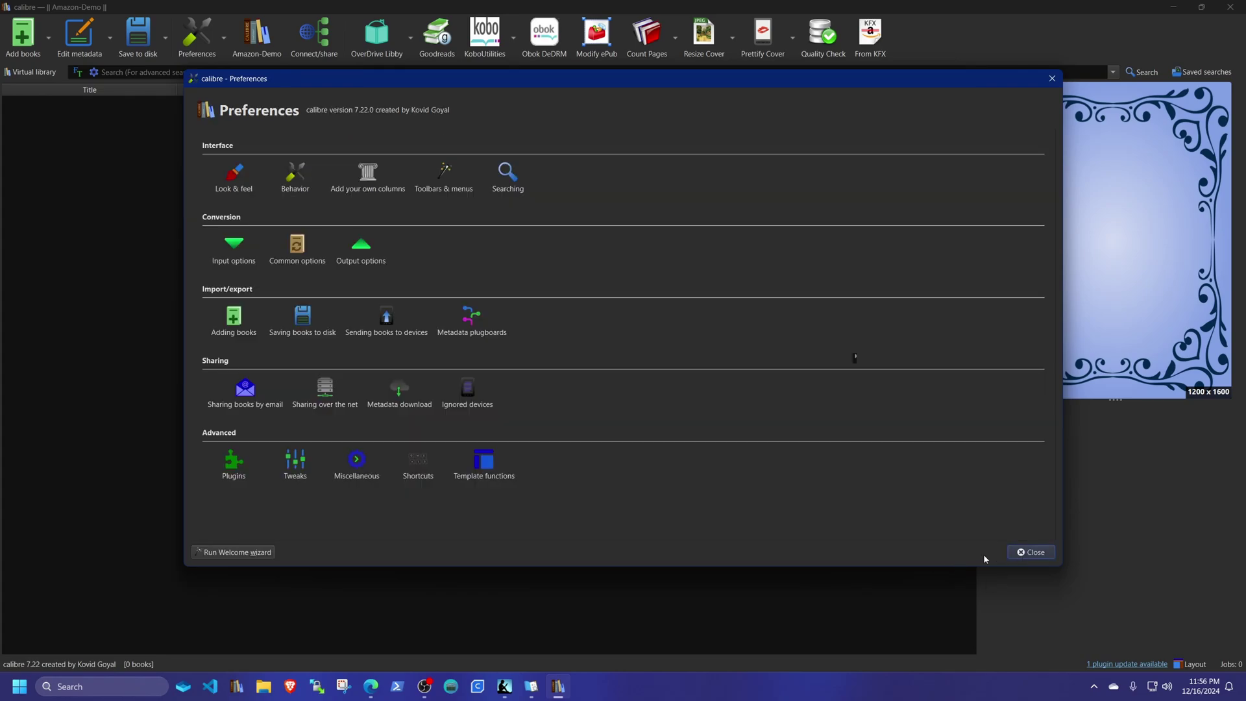
# - Open the toolbar customization settings for the main toolbar
pyautogui.click(445, 187)
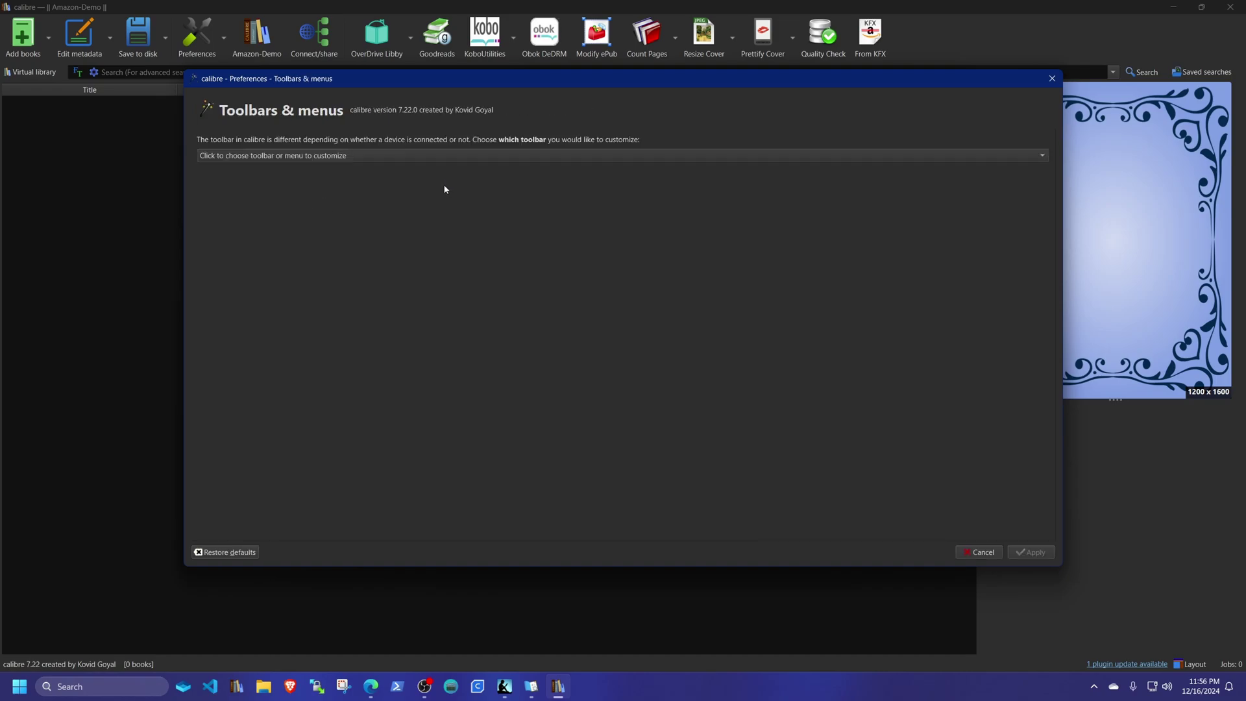
pyautogui.click(311, 157)
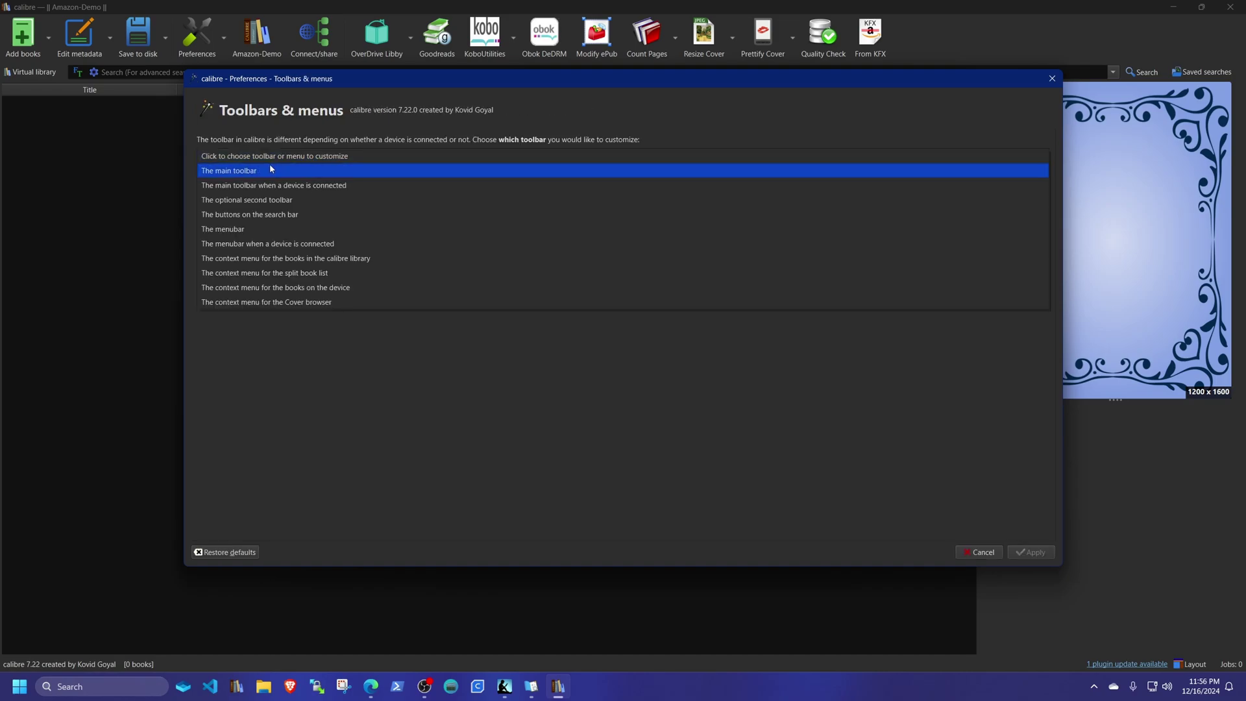
pyautogui.click(244, 172)
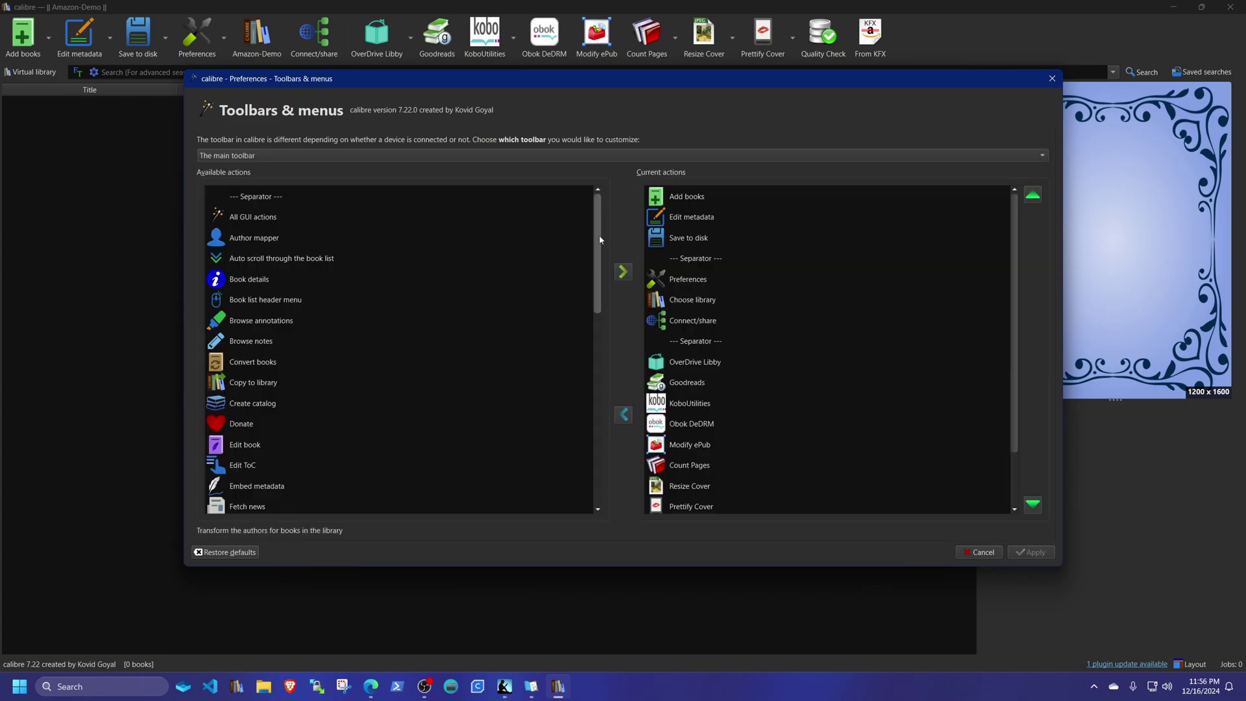
# - Remove From KFX from the current actions of the main toolbar
pyautogui.moveTo(1014, 292); pyautogui.dragTo(1017, 351)
pyautogui.click(701, 492)
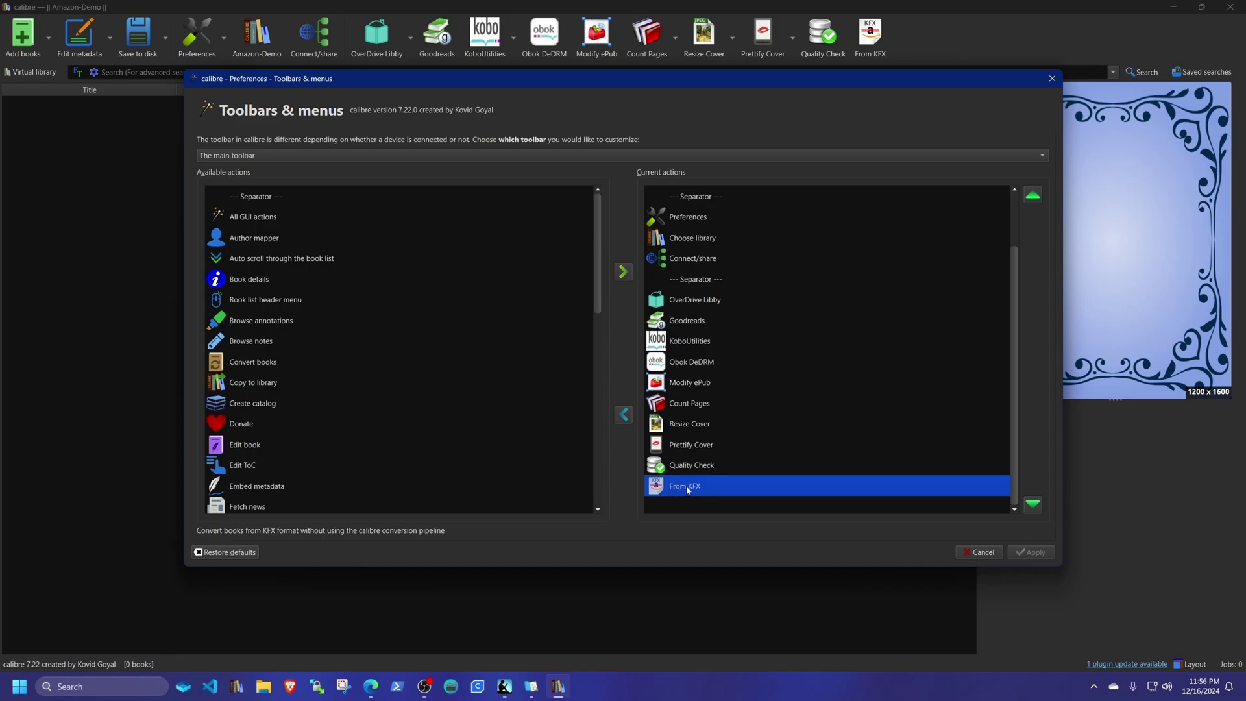
pyautogui.scroll(-10, 454, 396)
pyautogui.scroll(10, 302, 295)
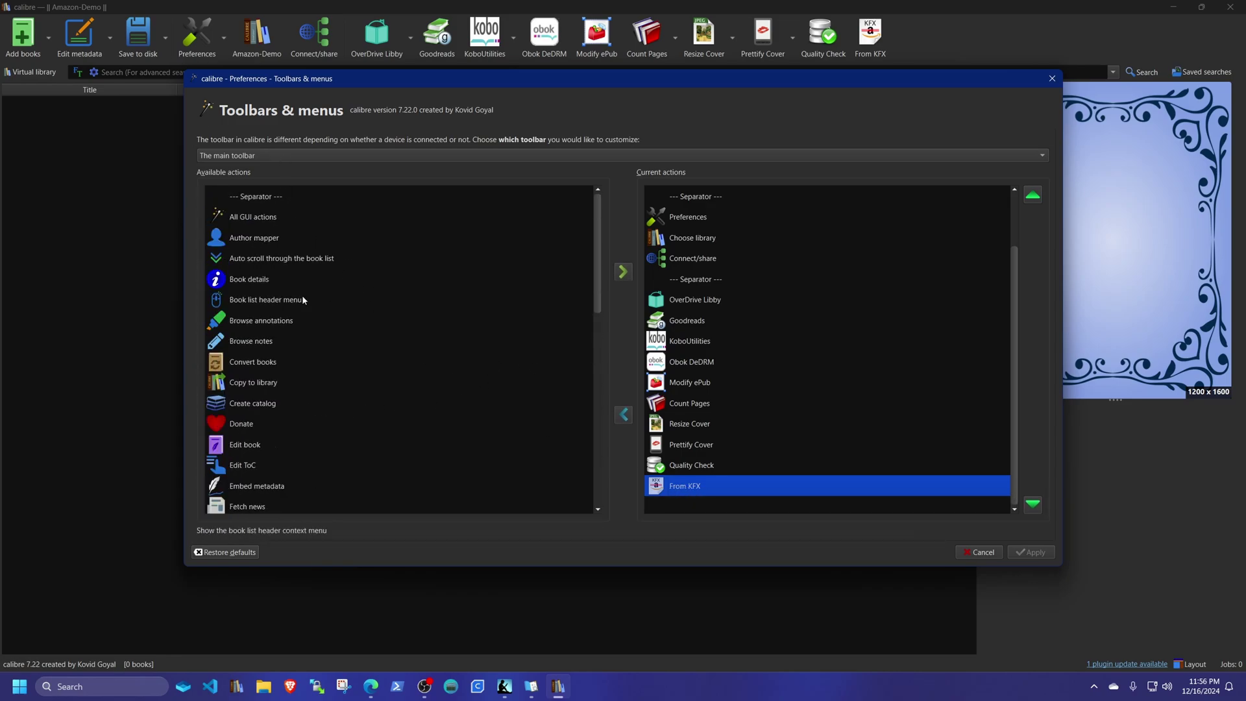
pyautogui.click(625, 417)
# - Add From KFX to the current actions of the main toolbar, apply the change and close the preferences
pyautogui.scroll(-3, 214, 328)
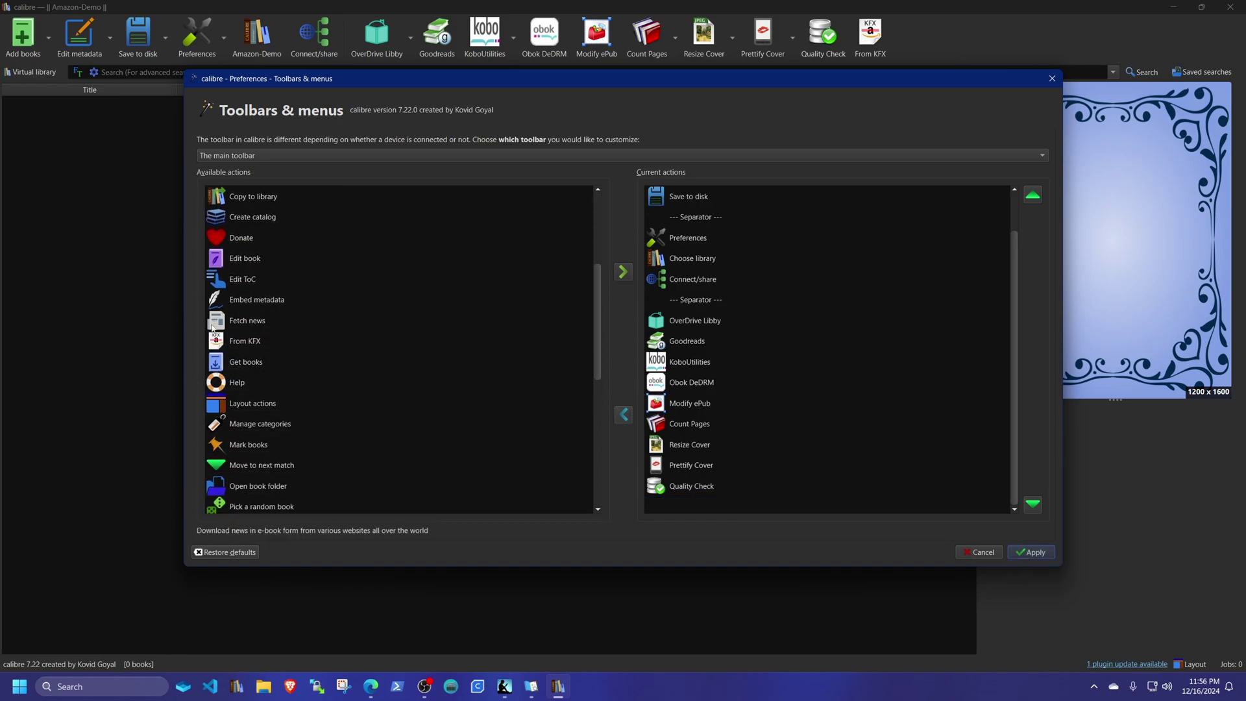
pyautogui.click(235, 348)
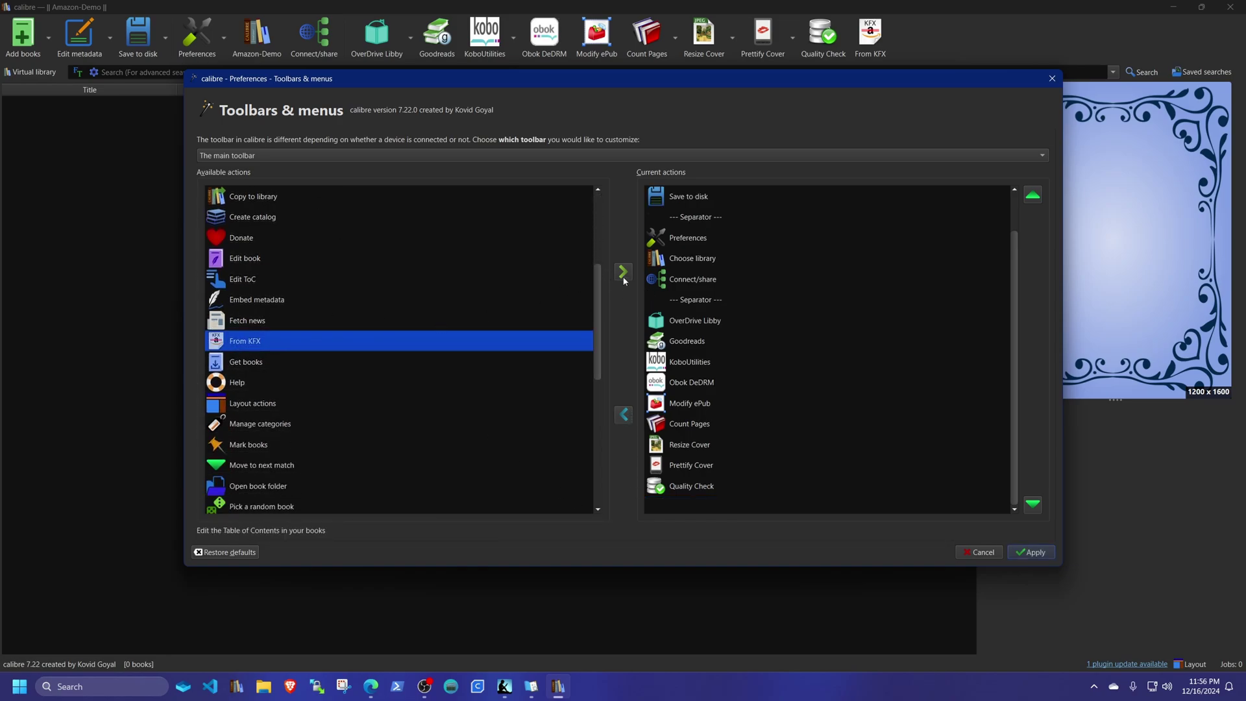
pyautogui.click(624, 273)
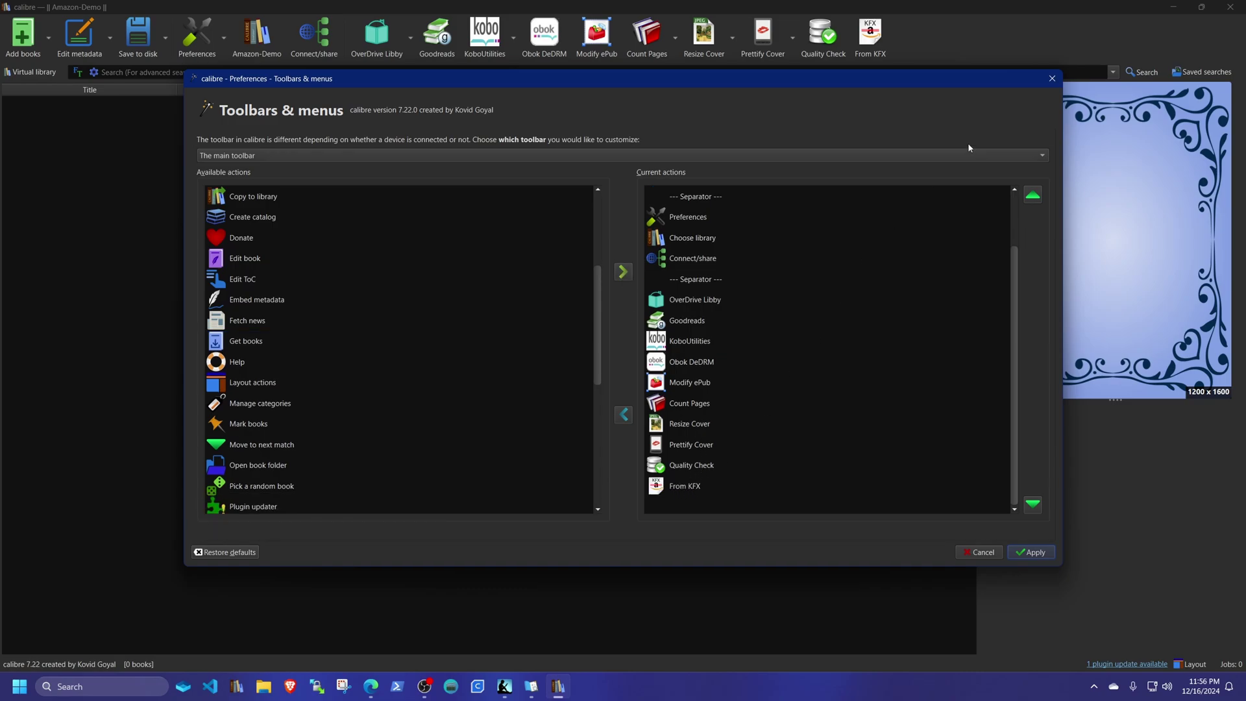
pyautogui.click(1030, 553)
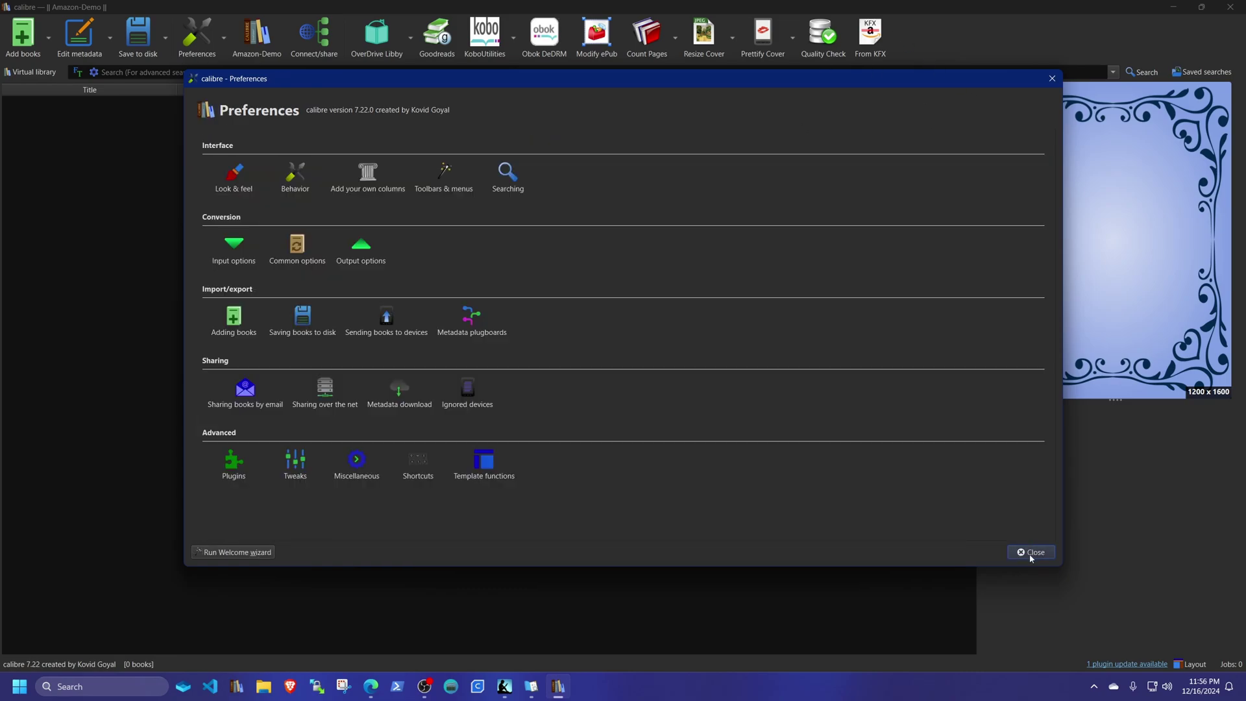
pyautogui.click(1030, 553)
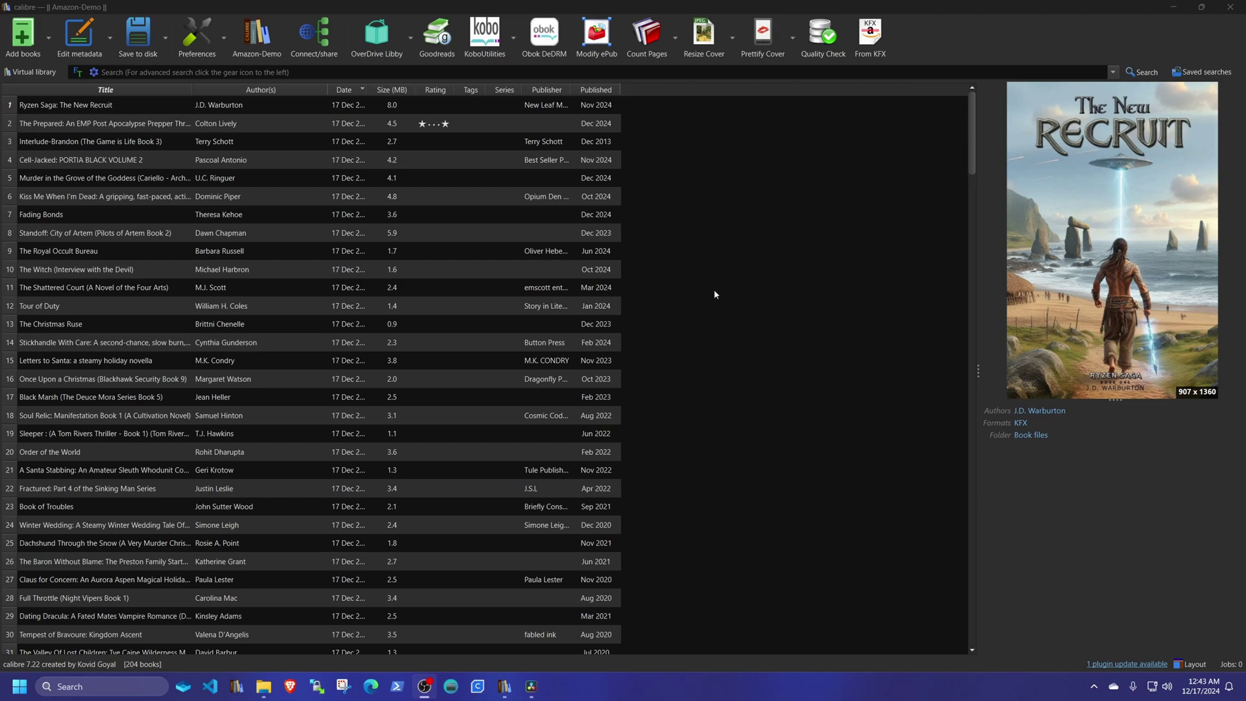
# - Show only user installed plugins in the plugin preferences and open the customization of the DeDRM file type plugin
pyautogui.click(203, 39)
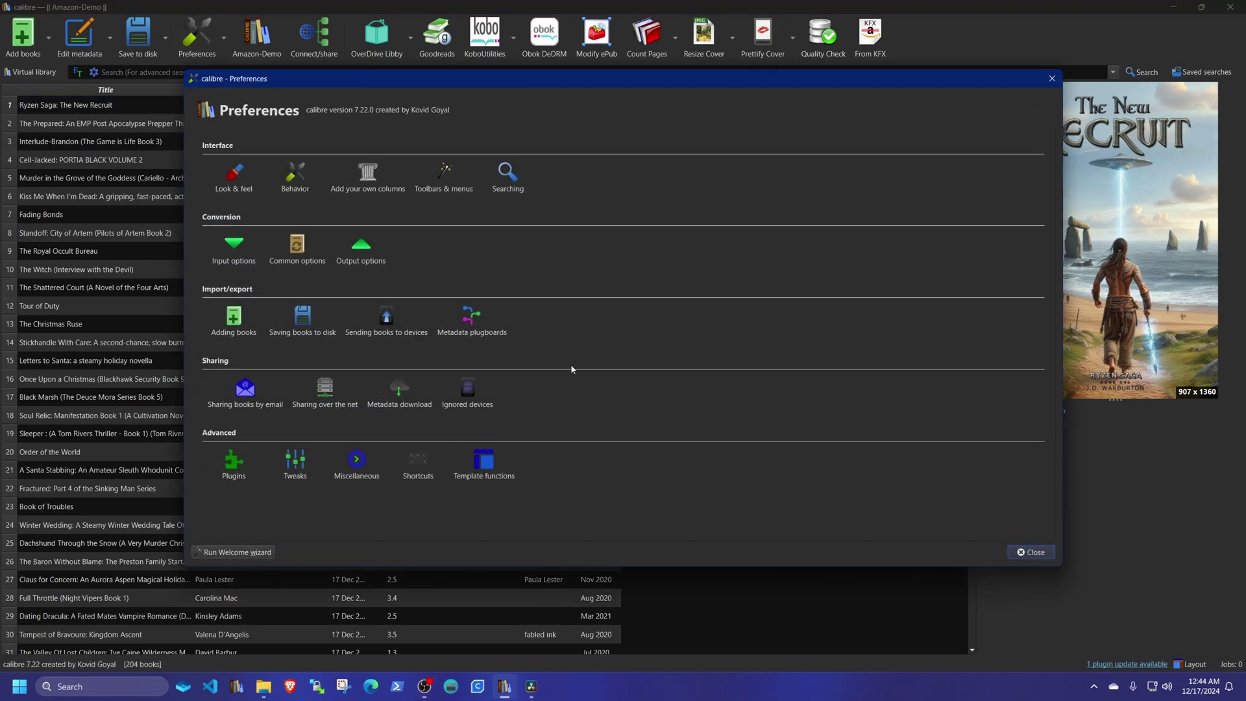
pyautogui.click(235, 466)
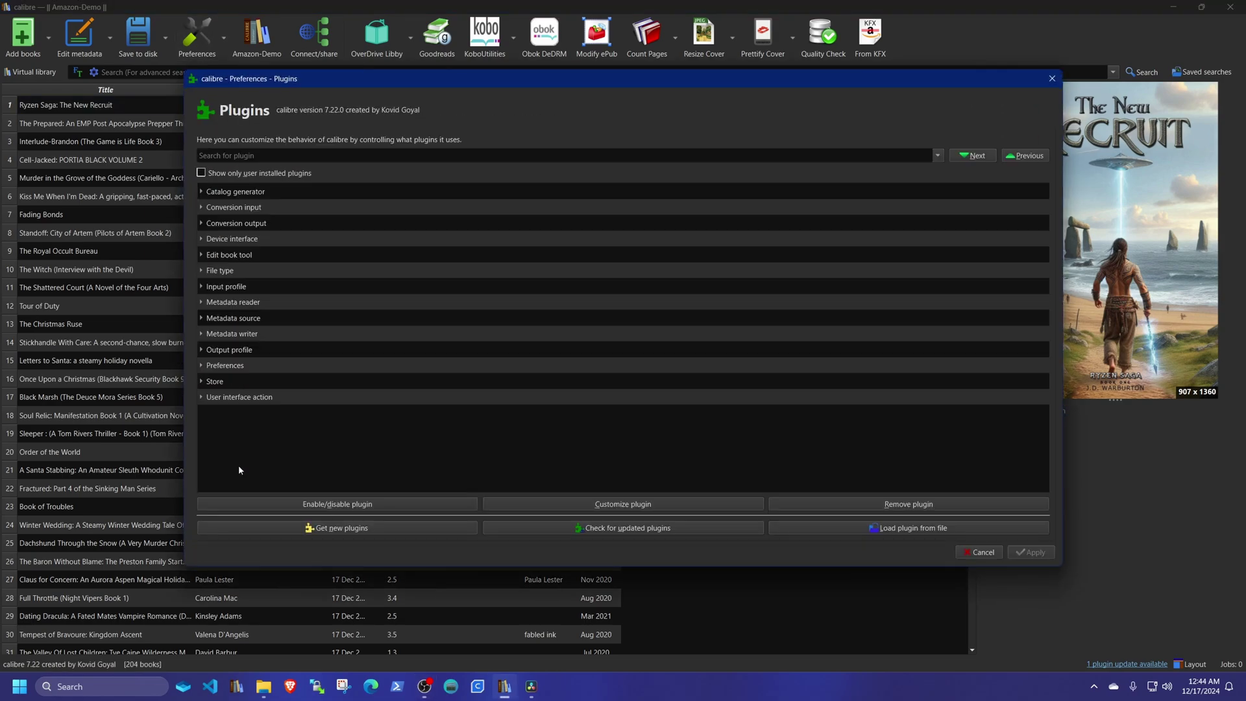
pyautogui.click(202, 271)
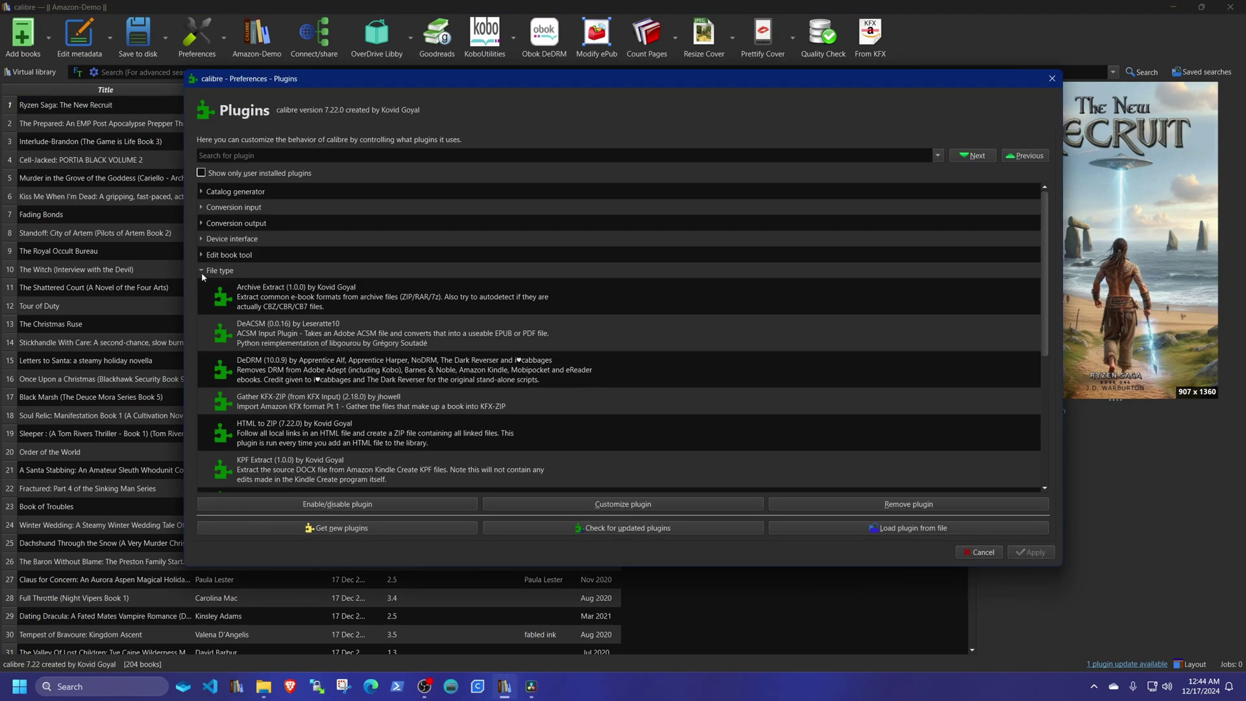
pyautogui.click(202, 271)
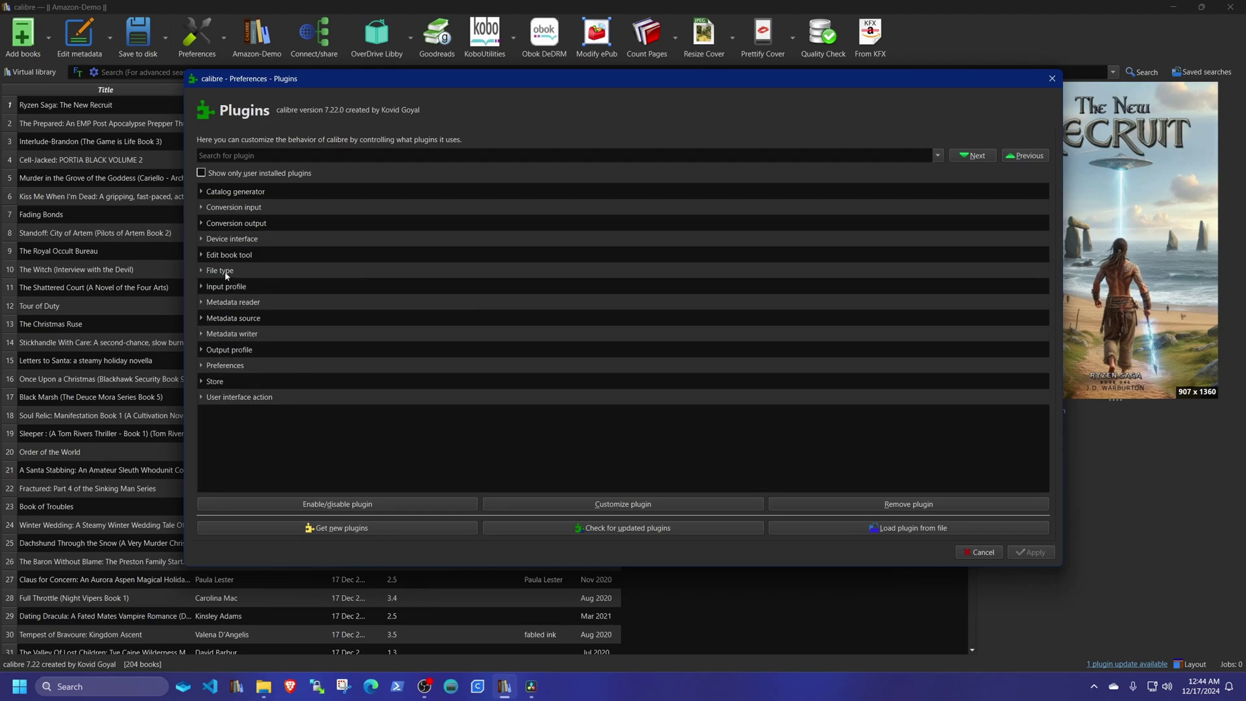
pyautogui.click(201, 173)
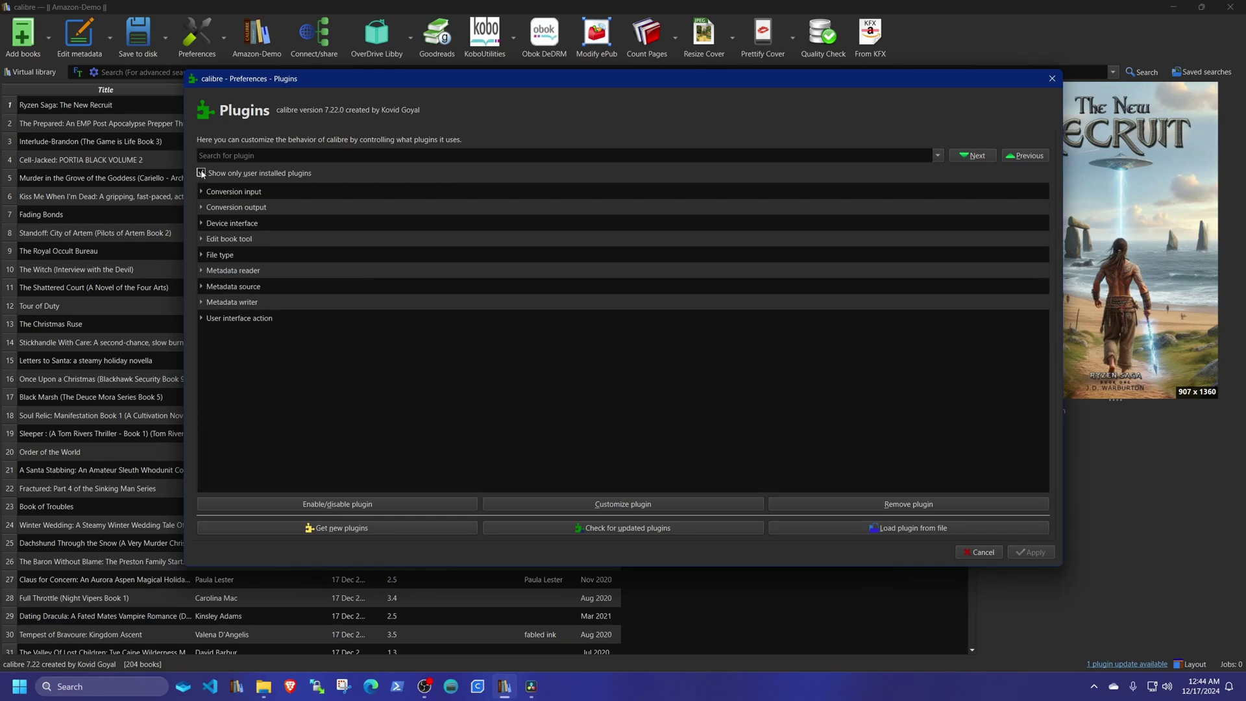
pyautogui.click(201, 256)
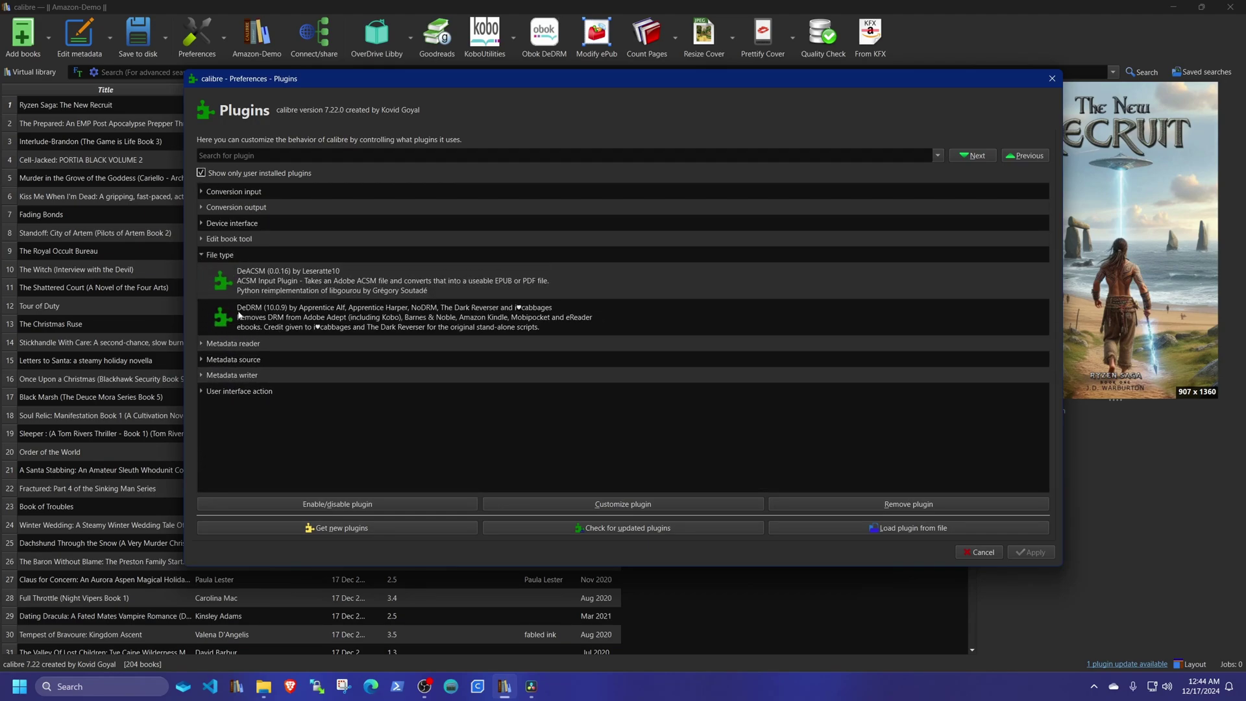
pyautogui.click(314, 327)
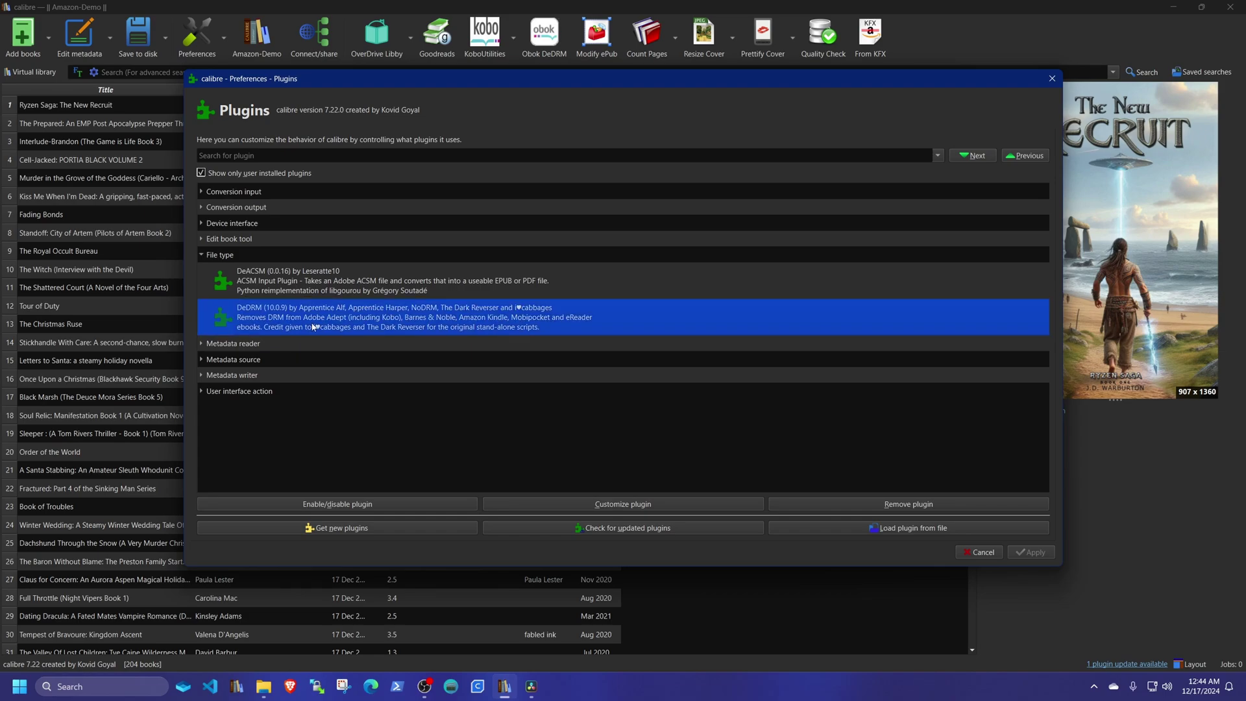
pyautogui.click(638, 504)
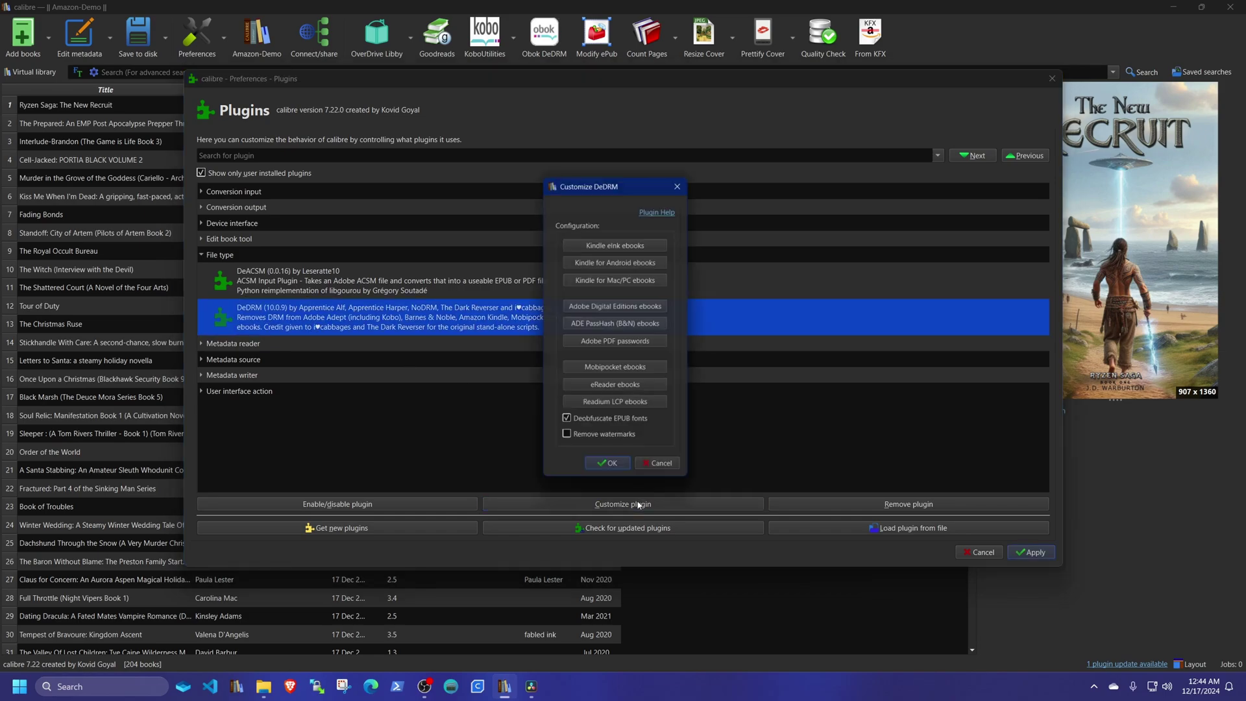
# - View the Kindle eInk serial number list, accept the DeDRM configuration, and apply and close the preferences
pyautogui.click(617, 242)
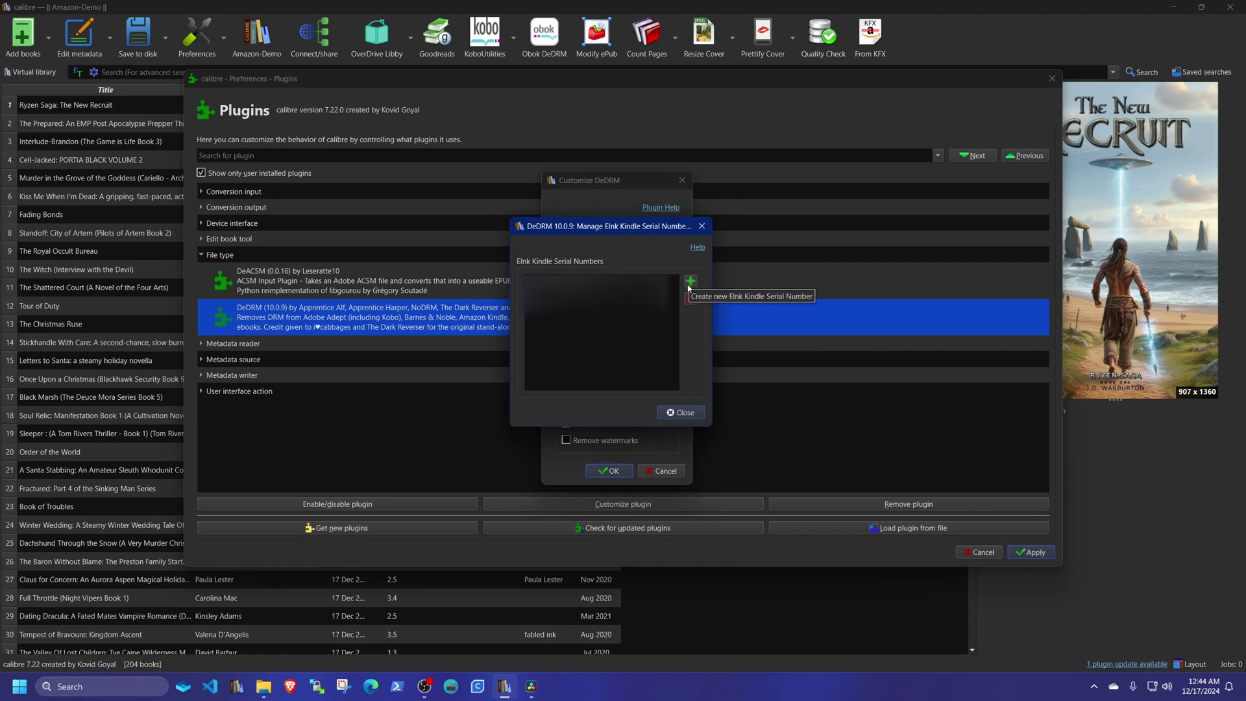
pyautogui.click(679, 412)
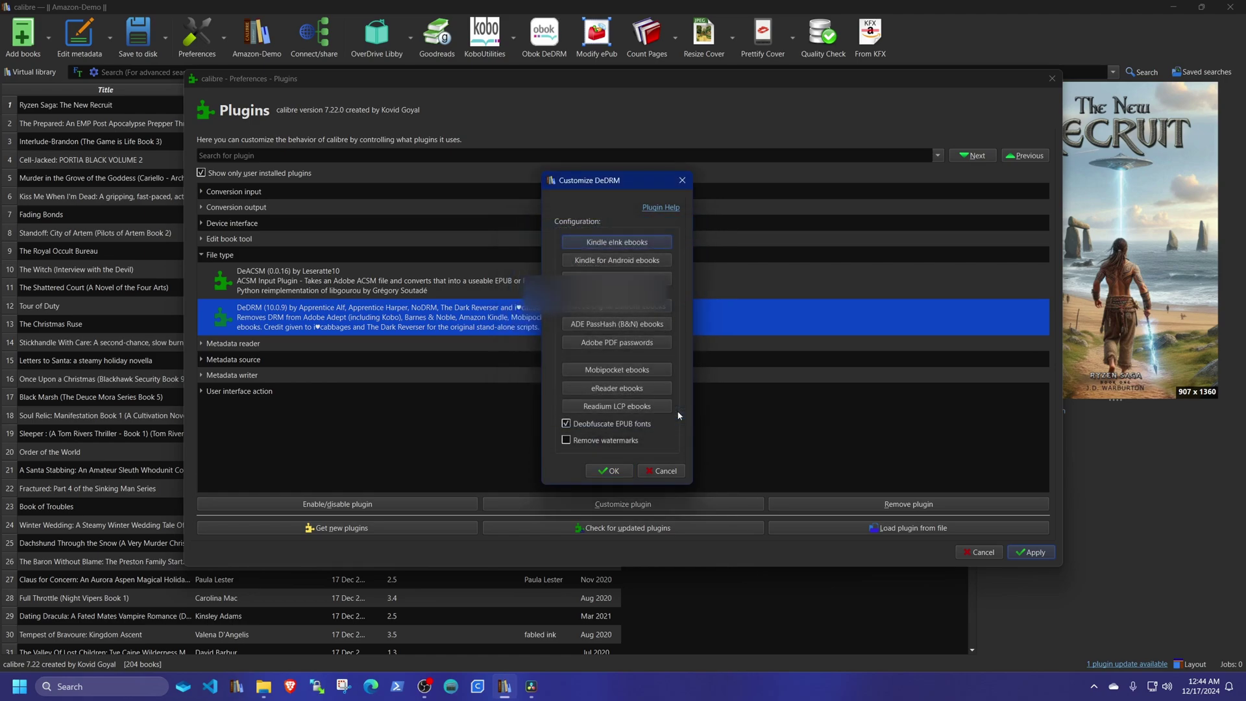
pyautogui.click(607, 471)
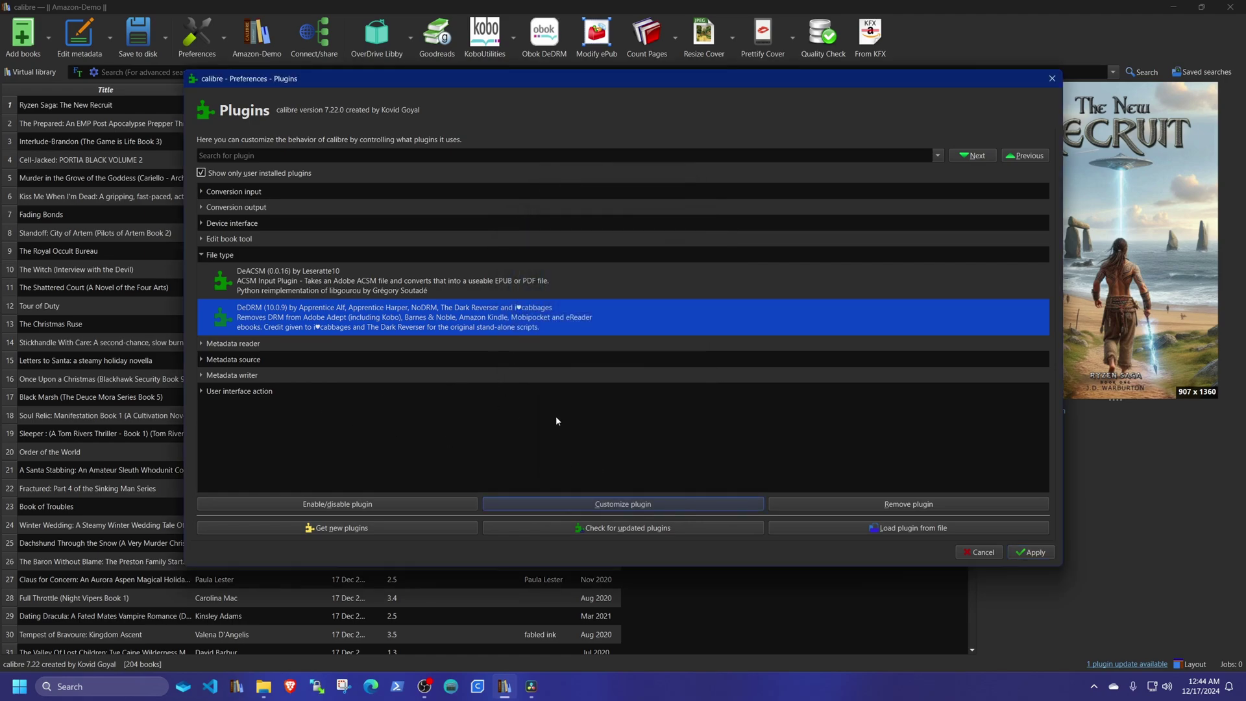
pyautogui.click(1032, 553)
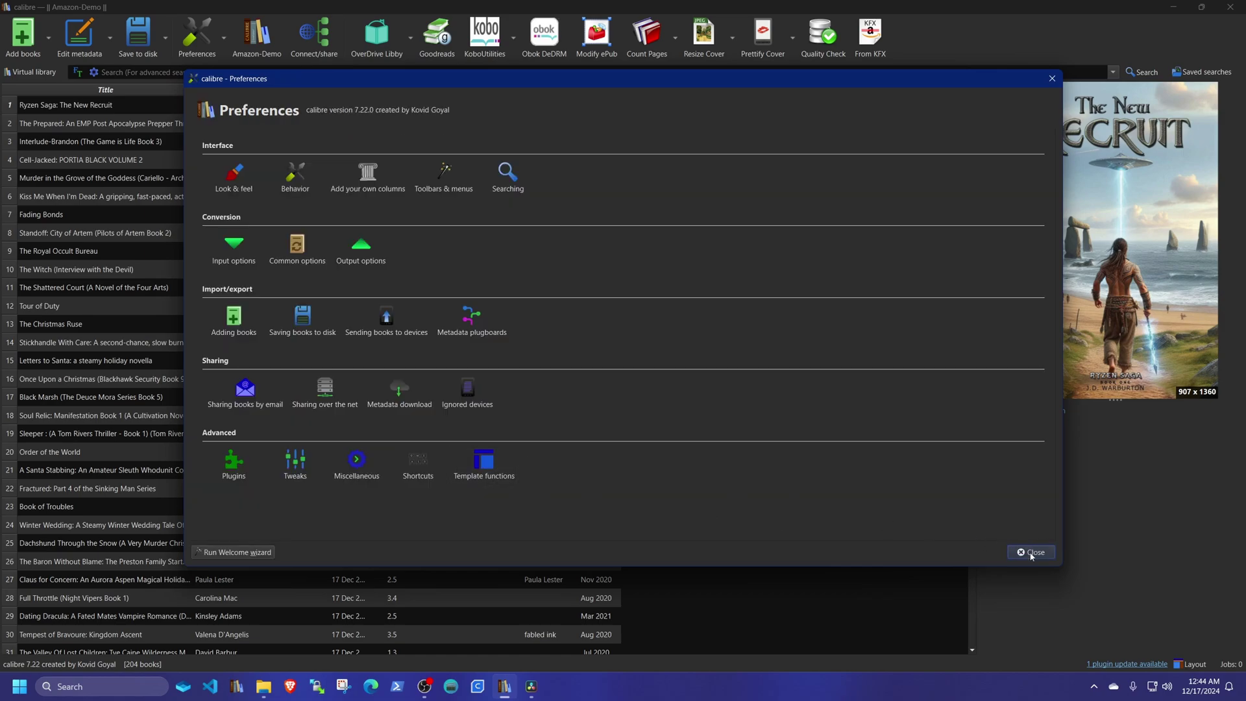
pyautogui.click(1031, 553)
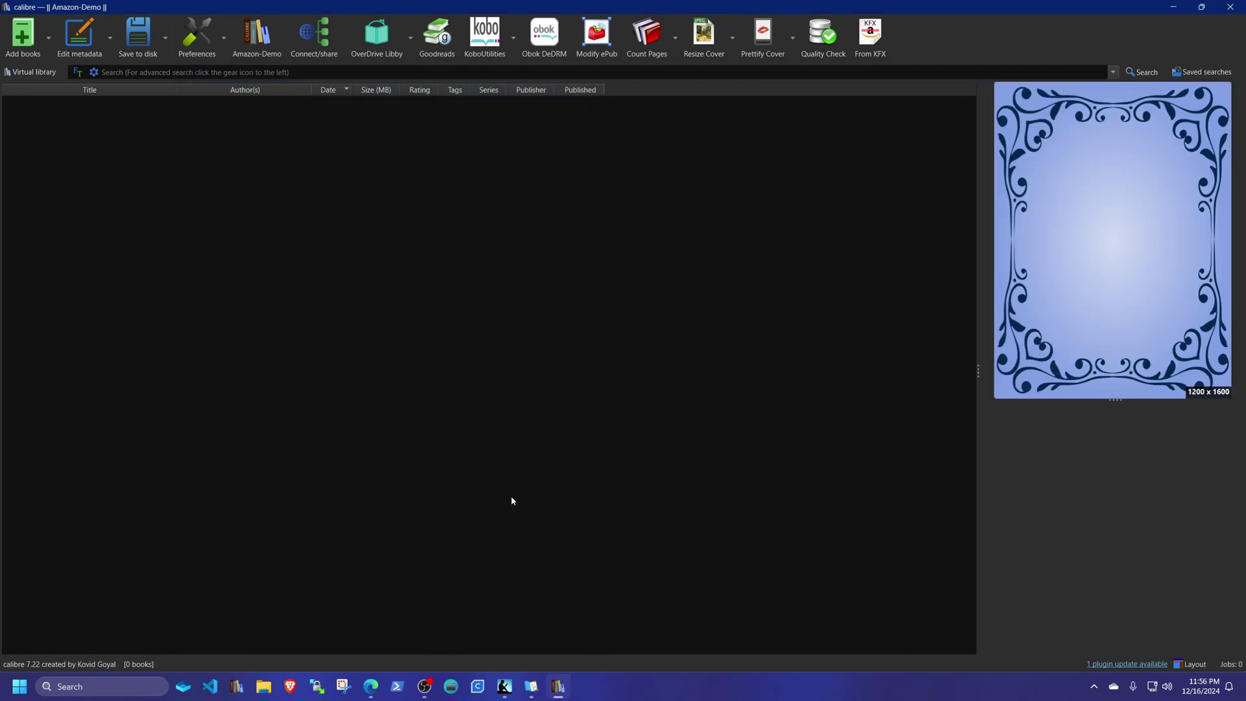
# - Switch between Kindle for PC and Kindle Previewer and check the version of each in its About window
pyautogui.click(506, 686)
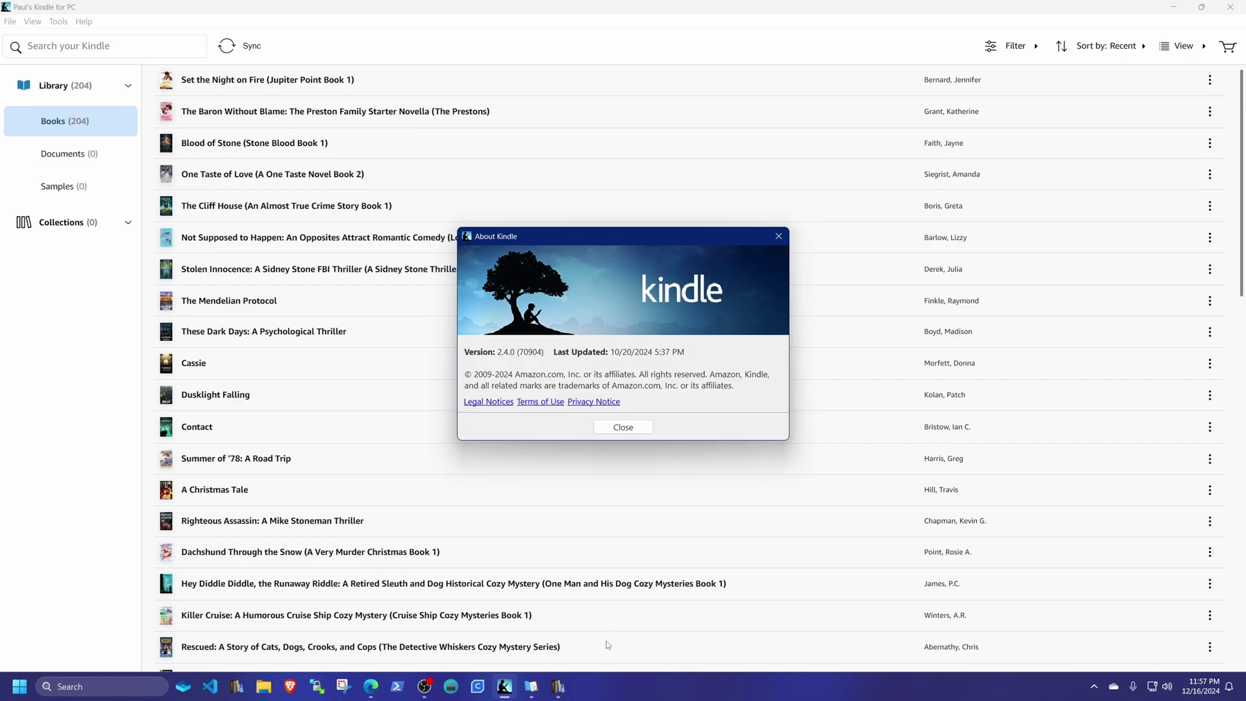
pyautogui.click(530, 693)
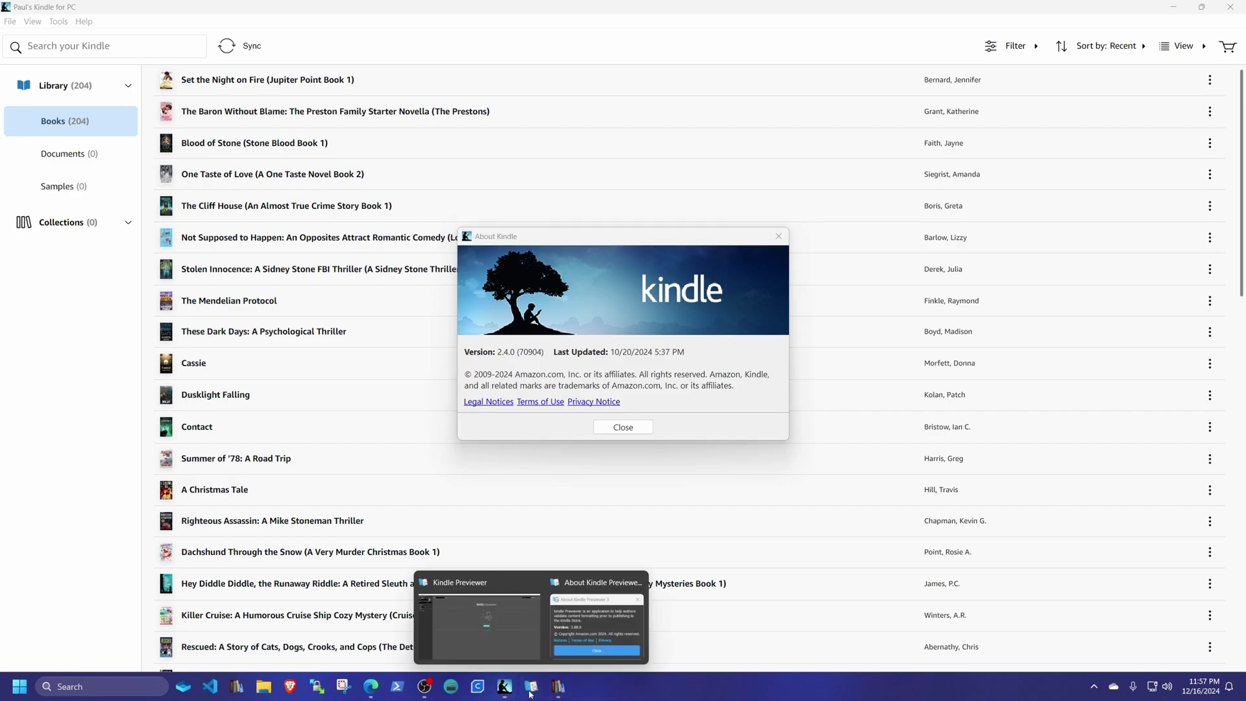
pyautogui.click(524, 688)
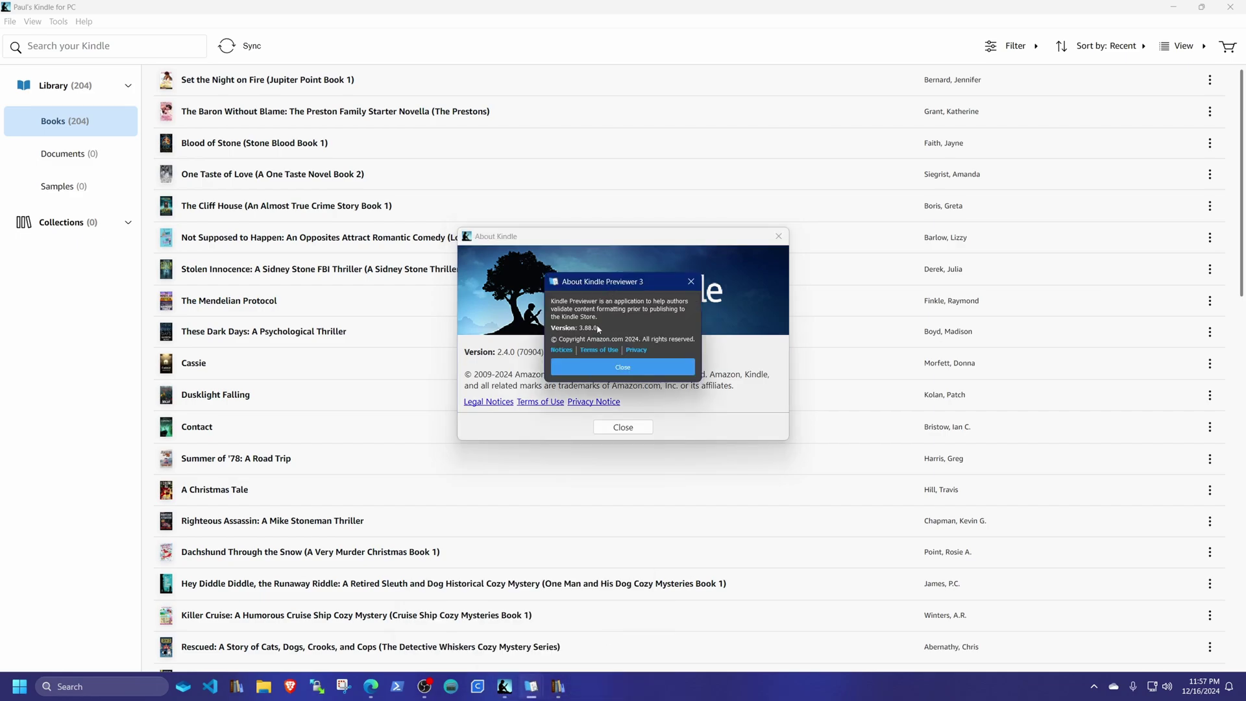
pyautogui.moveTo(529, 688)
pyautogui.click(494, 642)
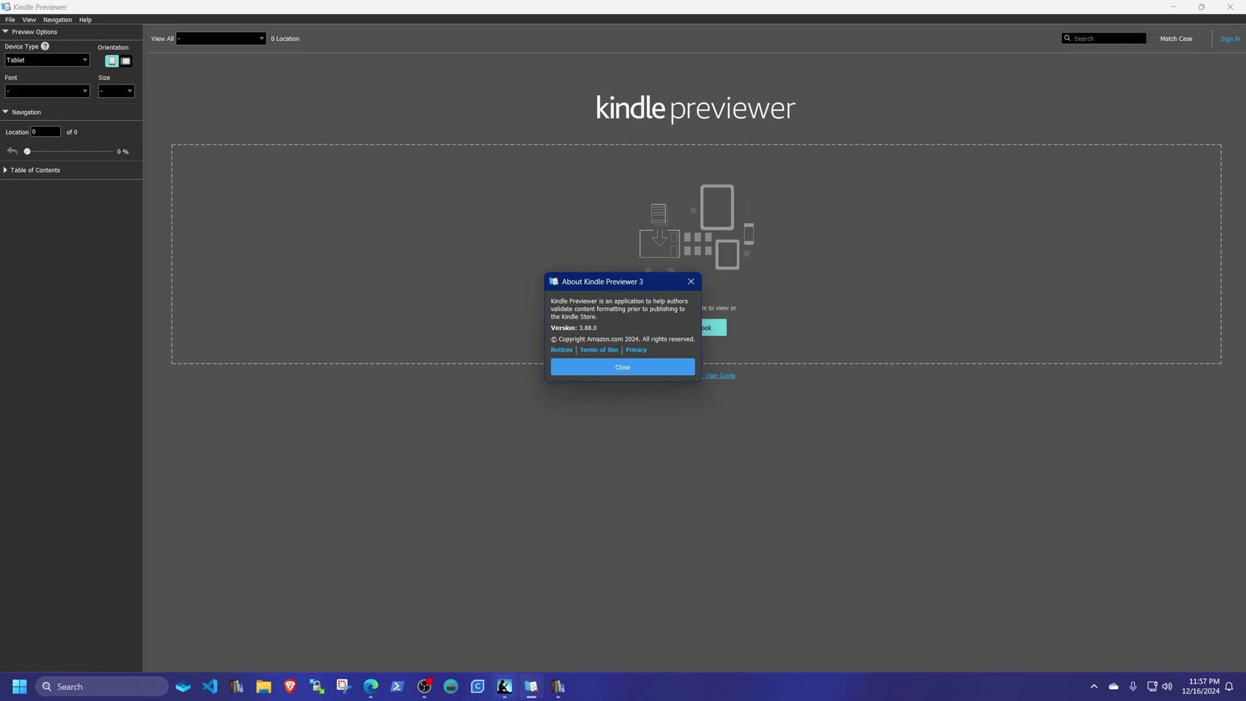
pyautogui.click(504, 686)
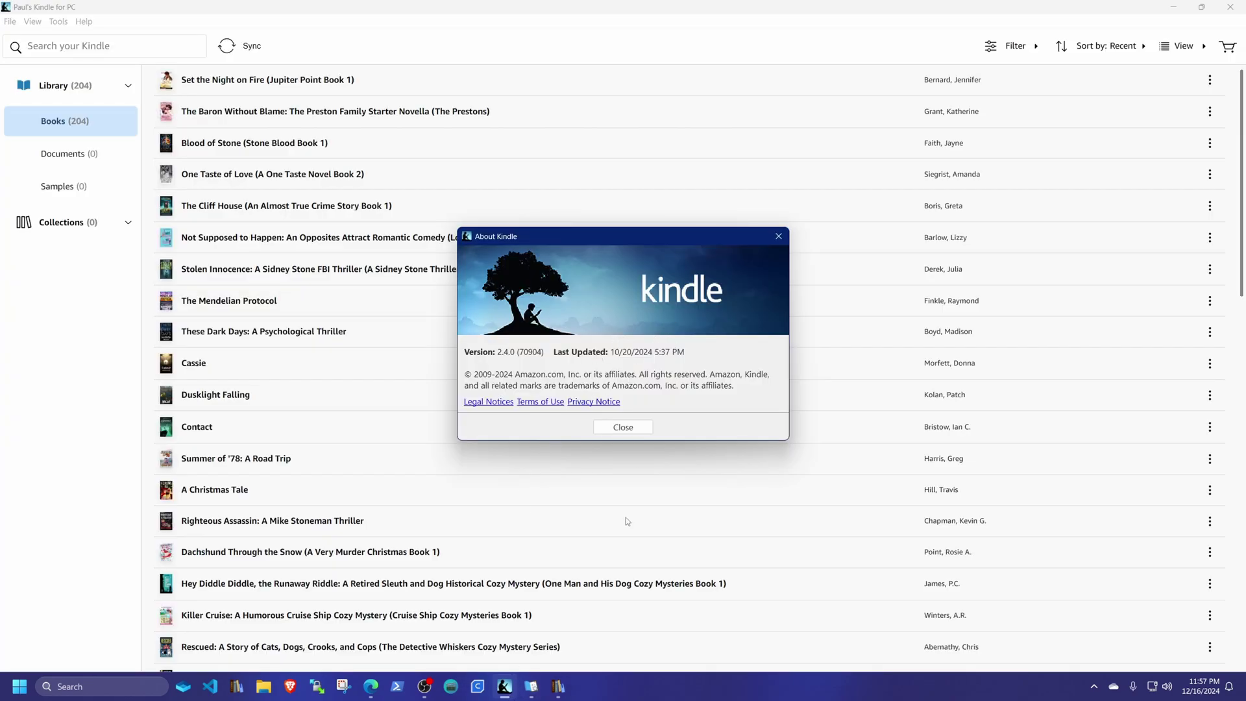
pyautogui.moveTo(531, 686)
pyautogui.click(524, 637)
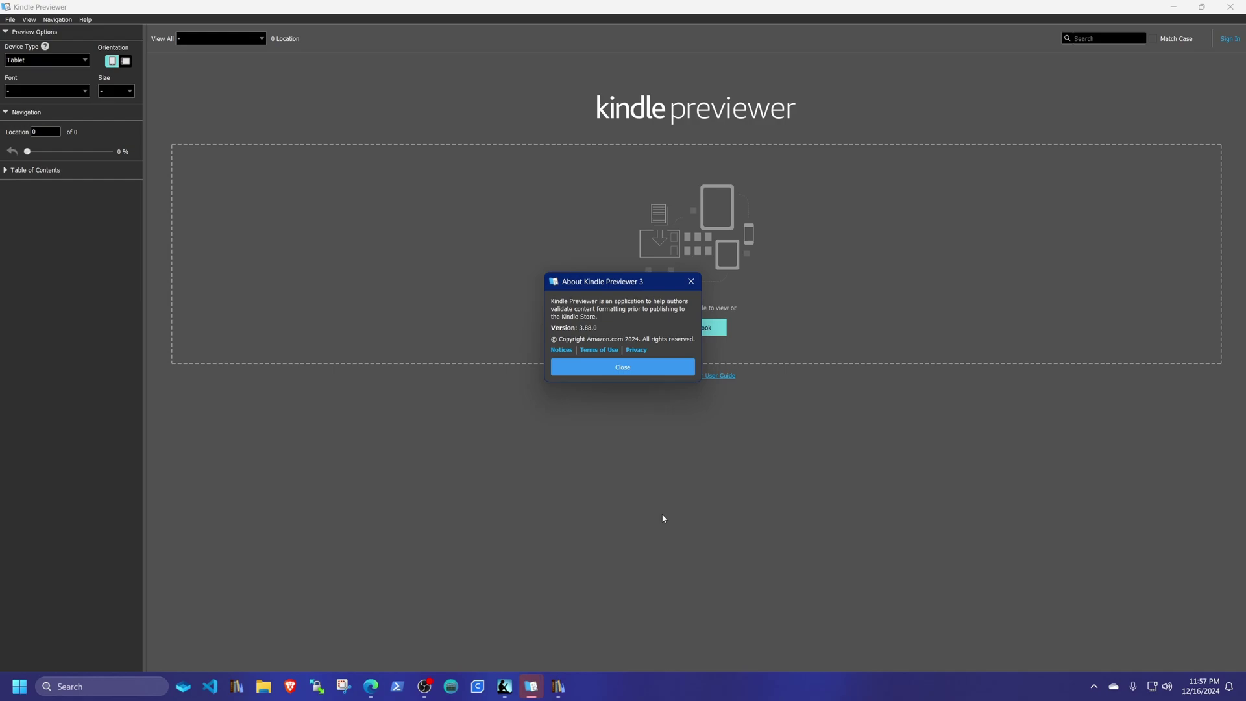
# - Close the About windows of Kindle Previewer and Kindle for PC, declining the Kindle Previewer update
pyautogui.click(691, 281)
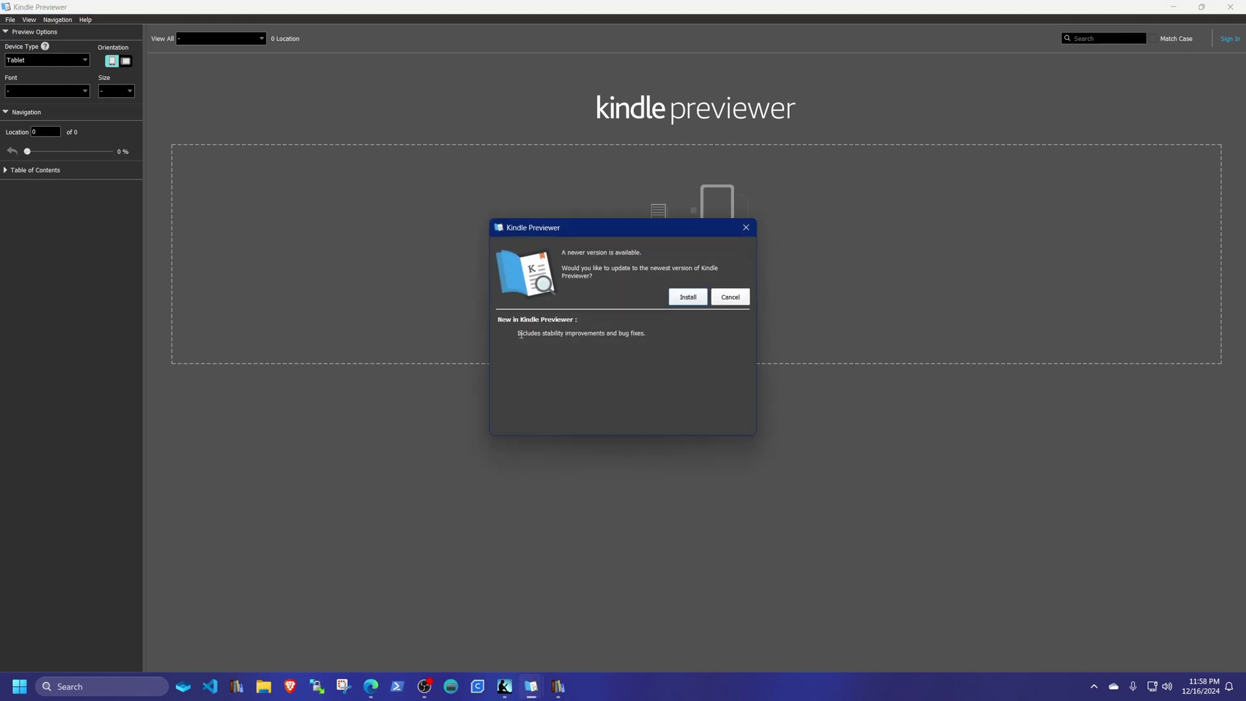
pyautogui.click(736, 298)
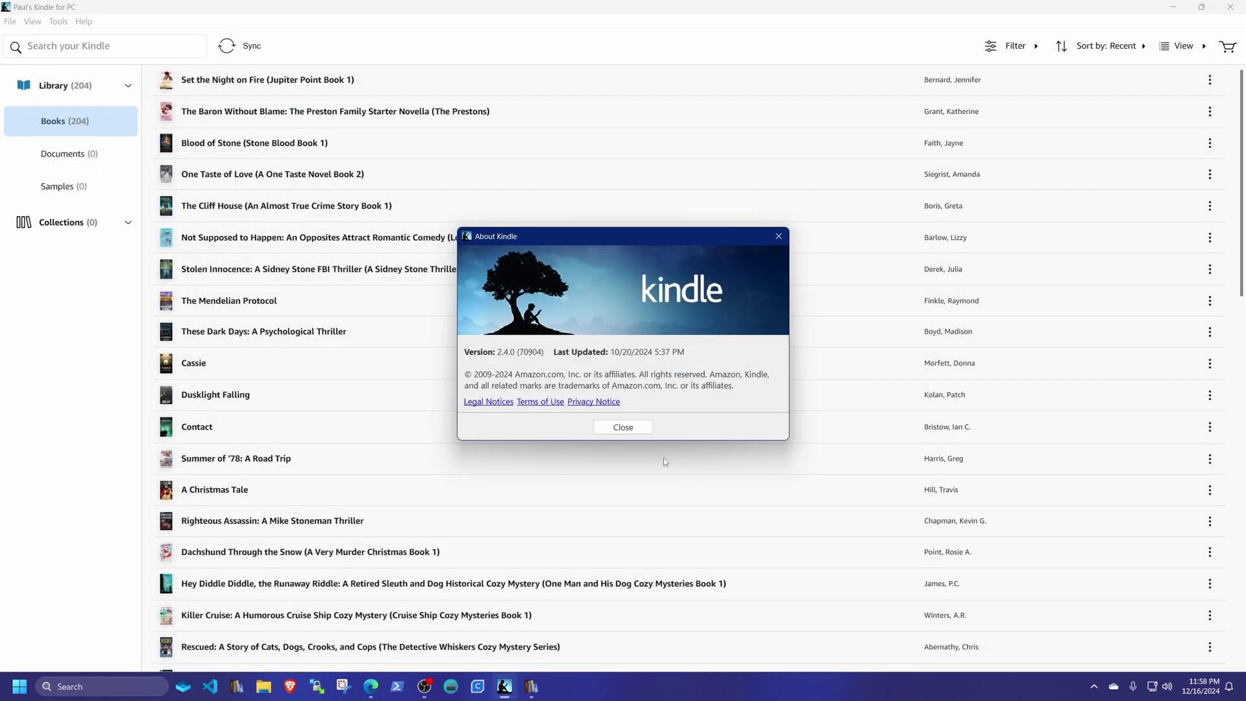
pyautogui.click(639, 424)
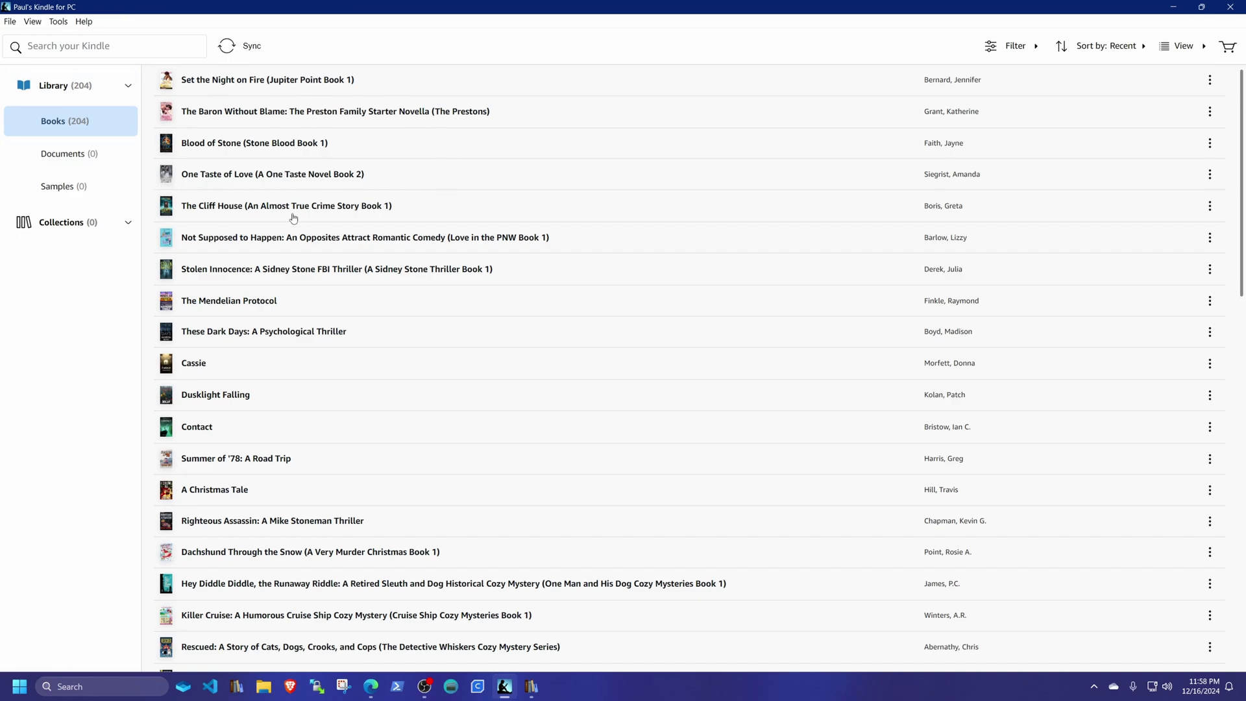
# - Compare the Books count in the Kindle library with Amazon's digital content list in the browser, and return to Kindle for PC
pyautogui.click(85, 91)
pyautogui.click(79, 123)
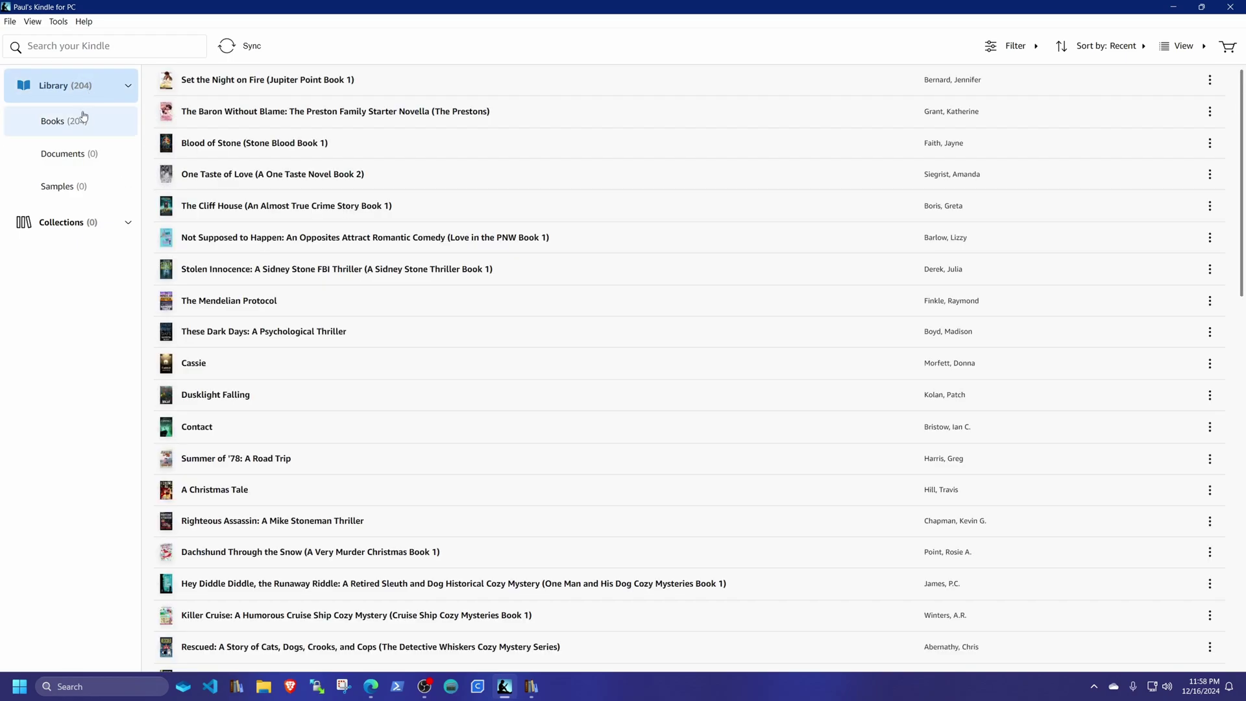
pyautogui.moveTo(518, 682)
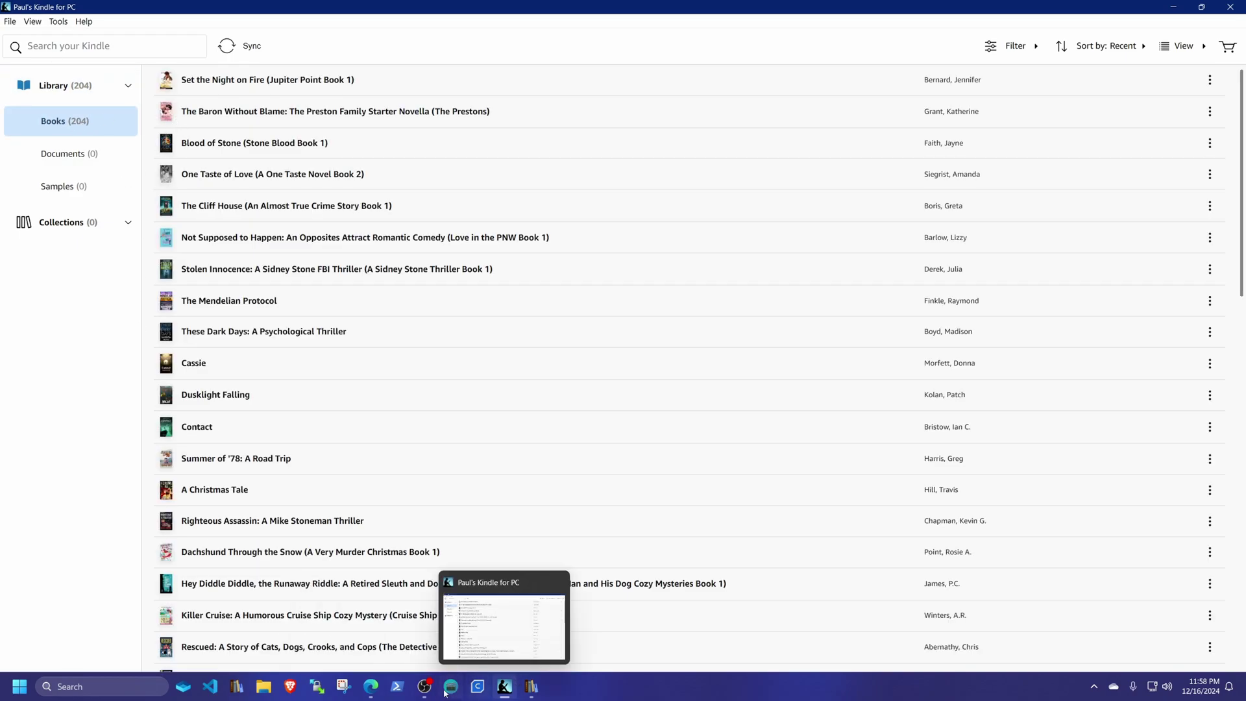
pyautogui.click(370, 687)
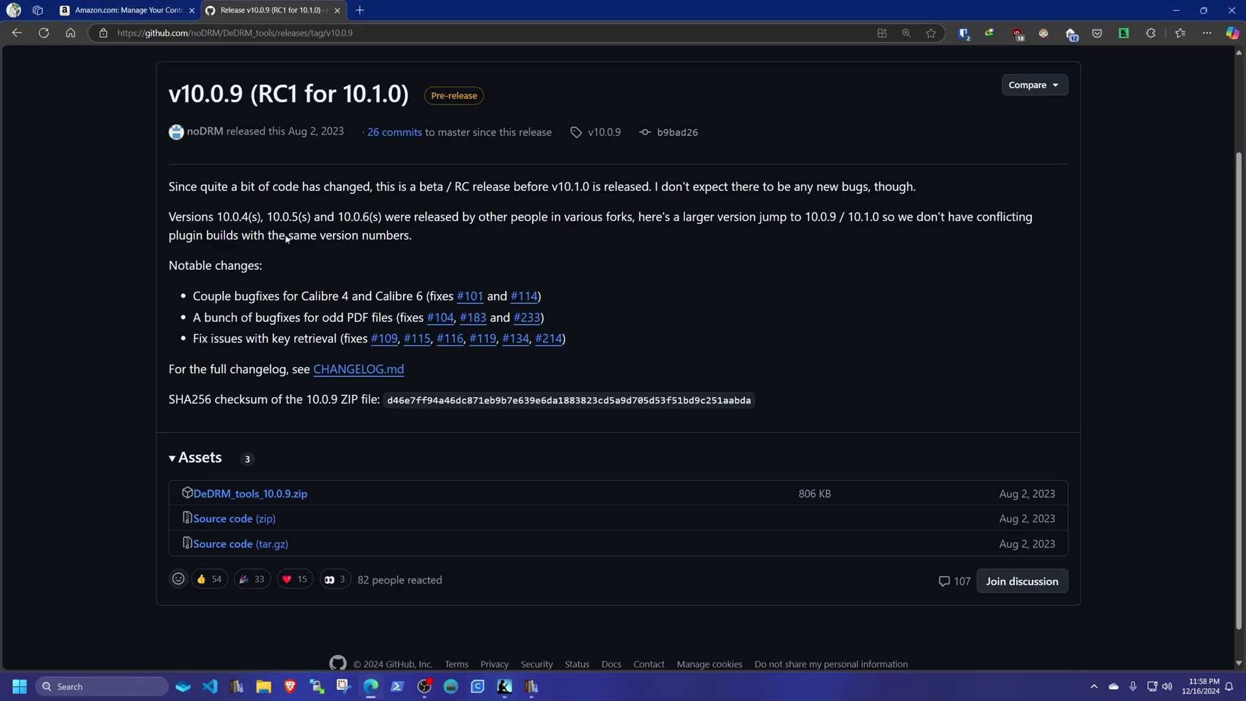
pyautogui.click(126, 9)
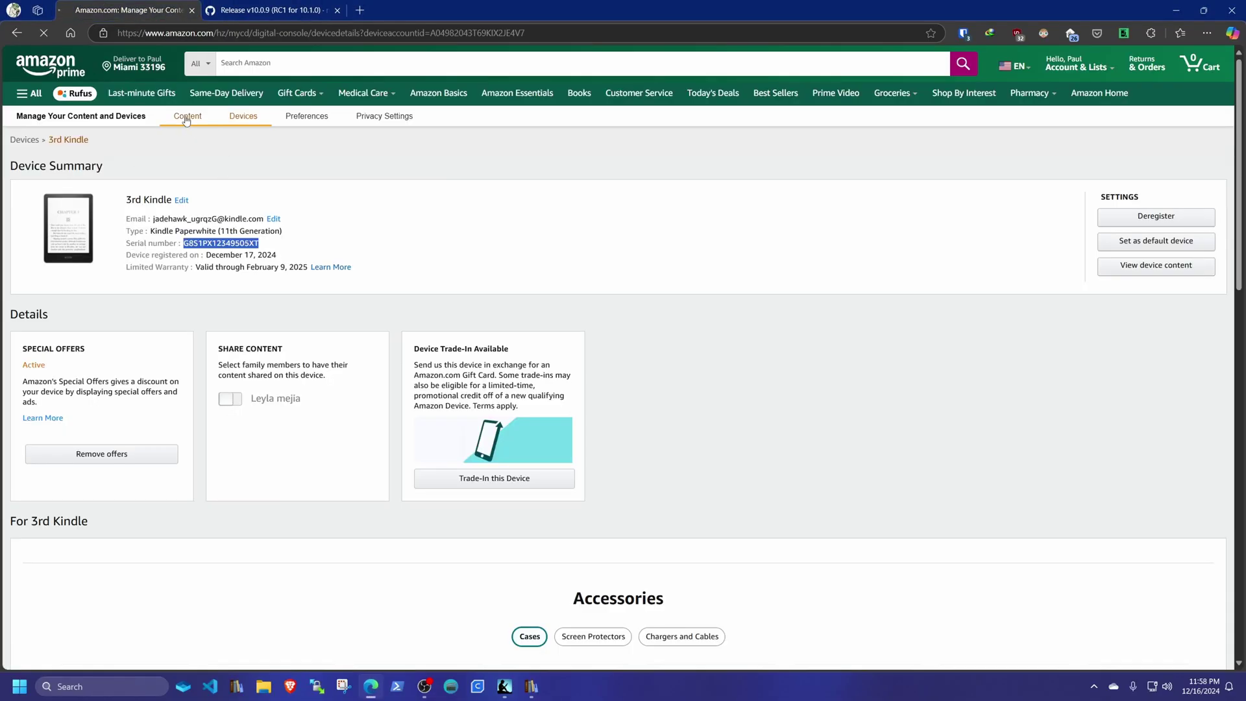
pyautogui.scroll(-1, 172, 370)
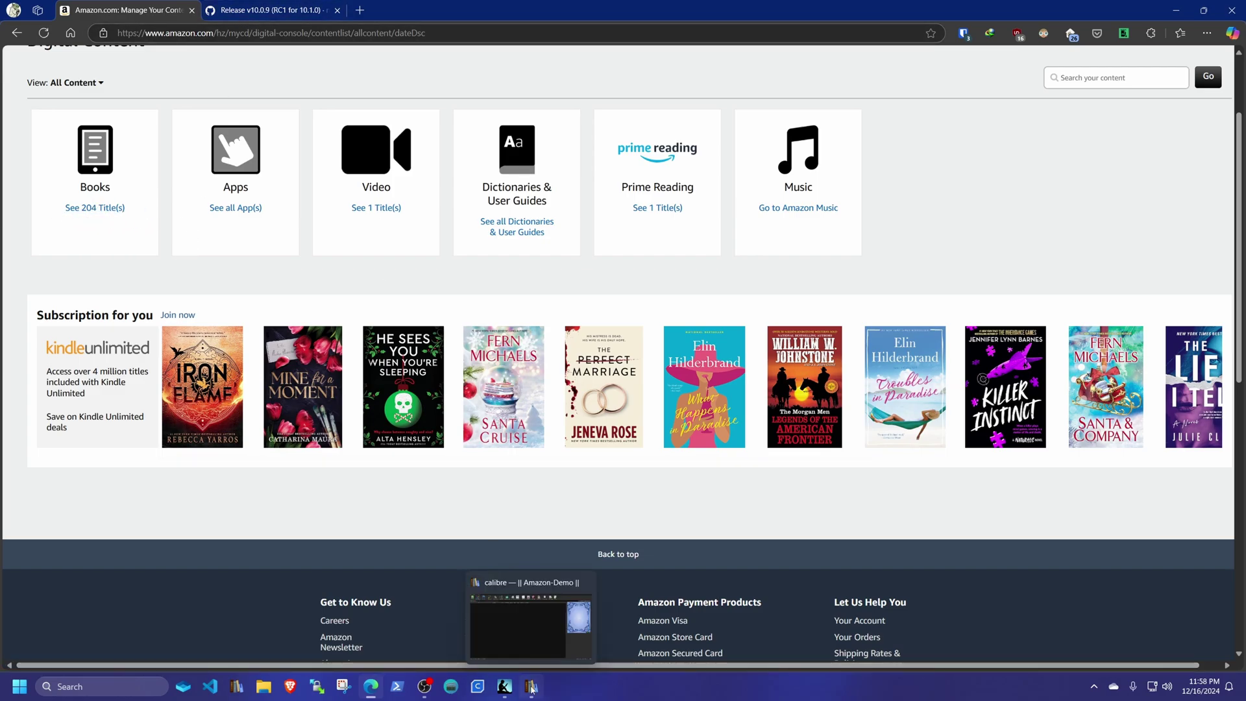
pyautogui.click(505, 686)
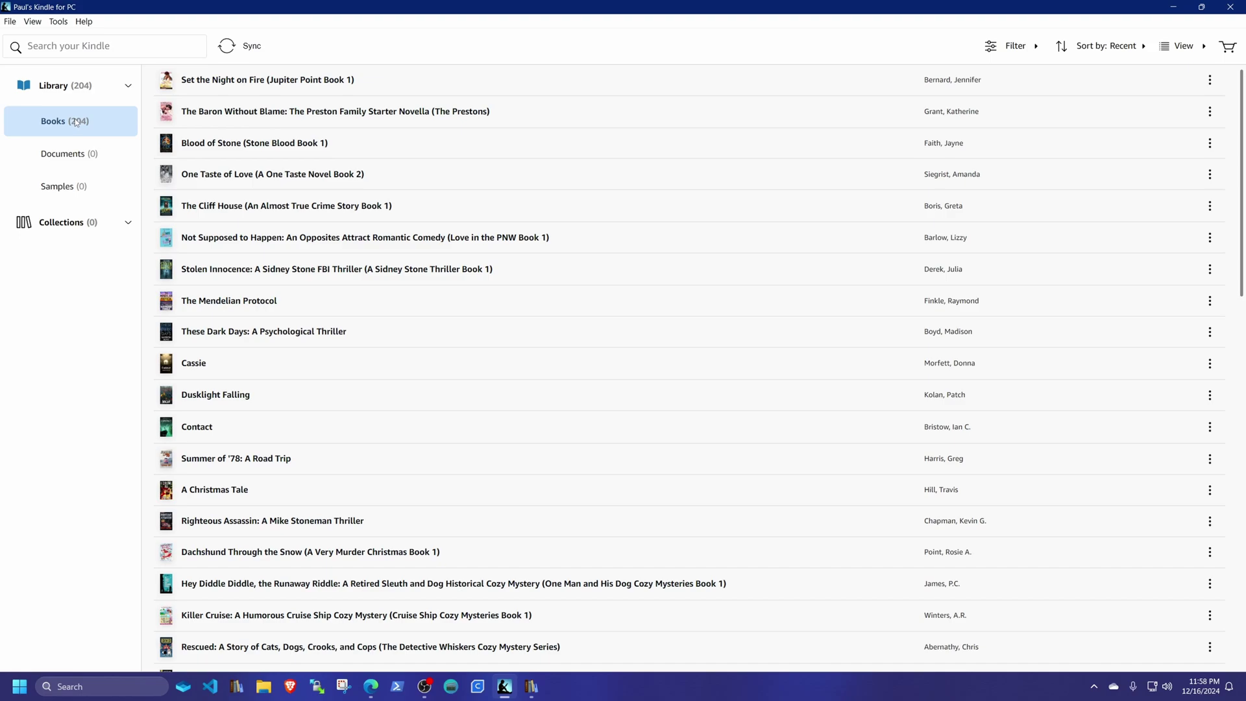
# - View the download option in the options for the book Set the Night on Fire
pyautogui.moveTo(542, 691)
pyautogui.click(1212, 81)
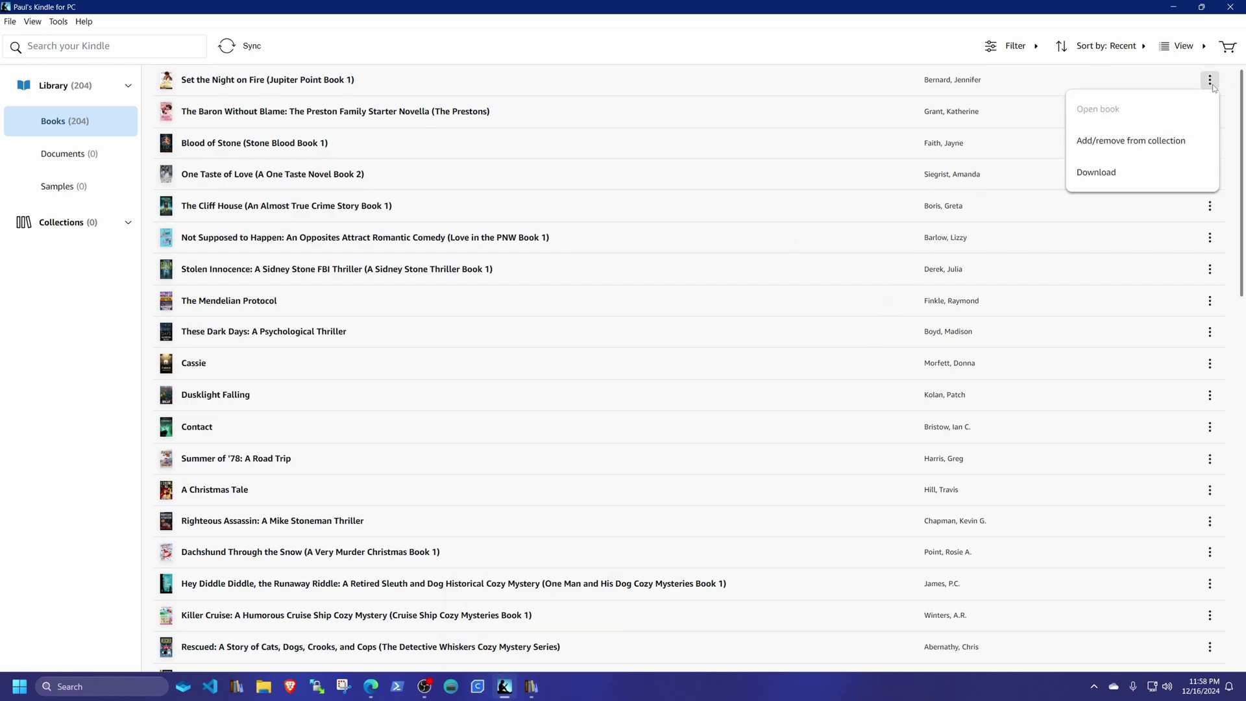
pyautogui.click(1112, 176)
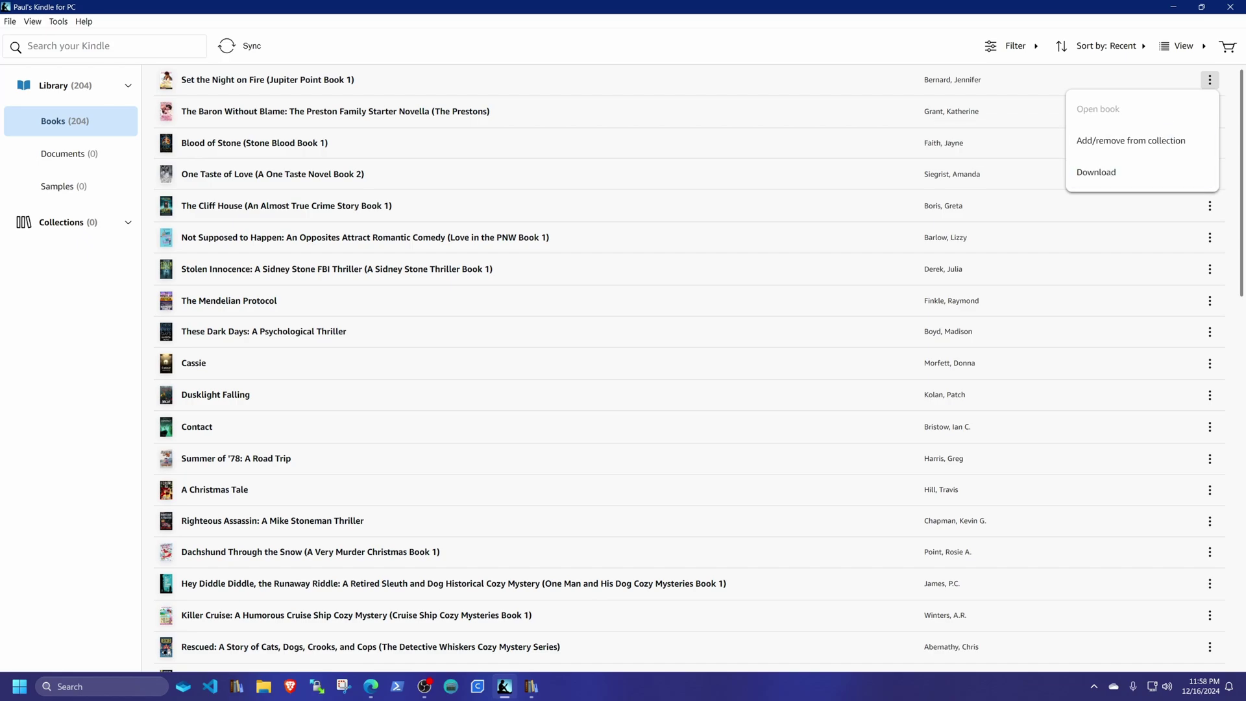
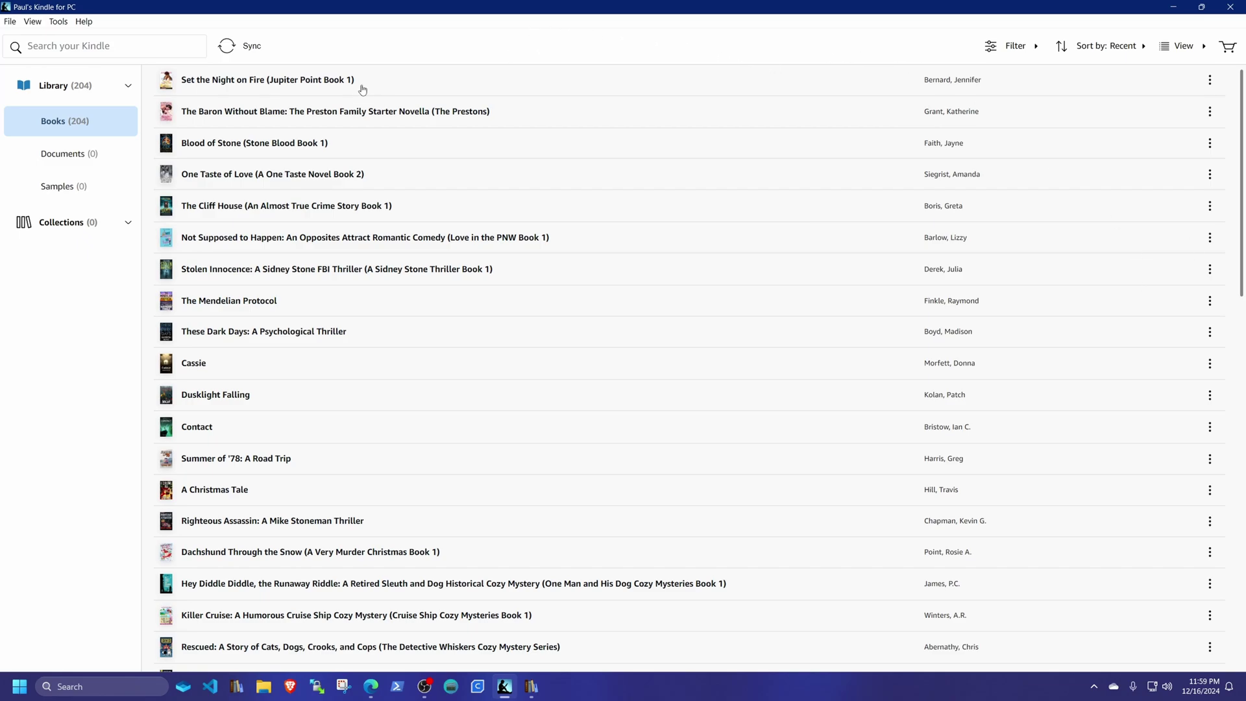
# - Create a new Kindle collection named "To Process"
pyautogui.click(90, 223)
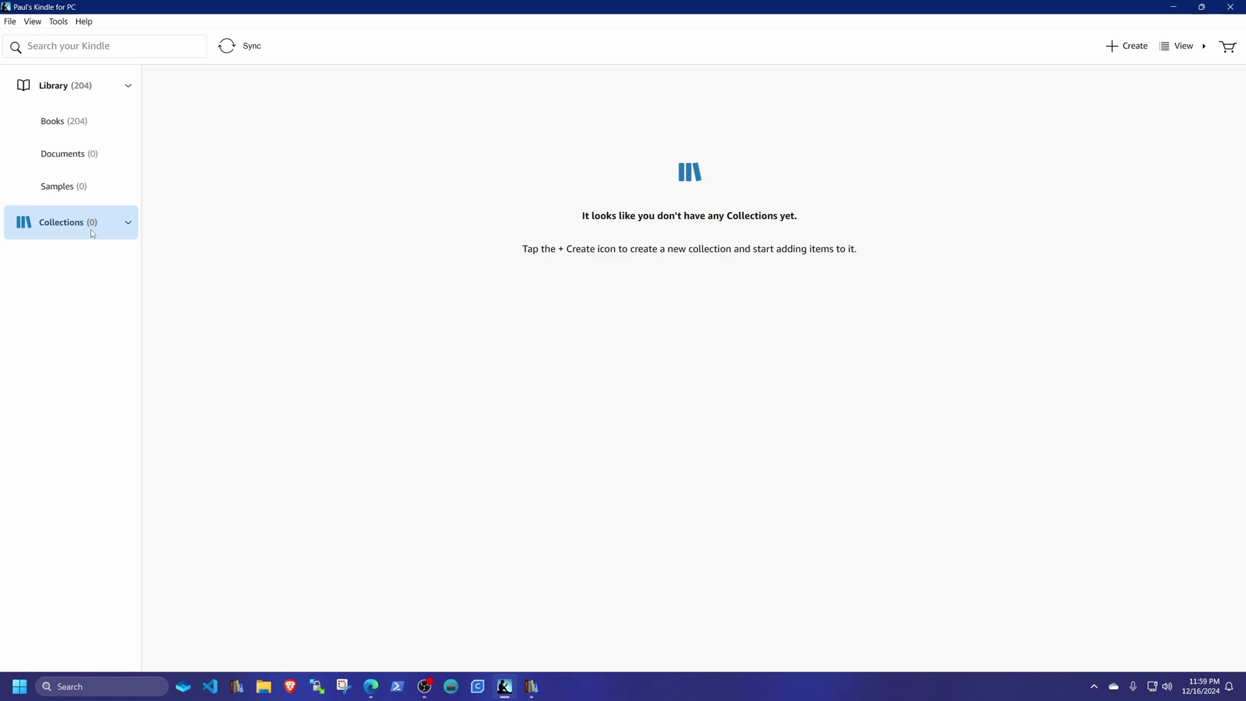
pyautogui.click(1121, 48)
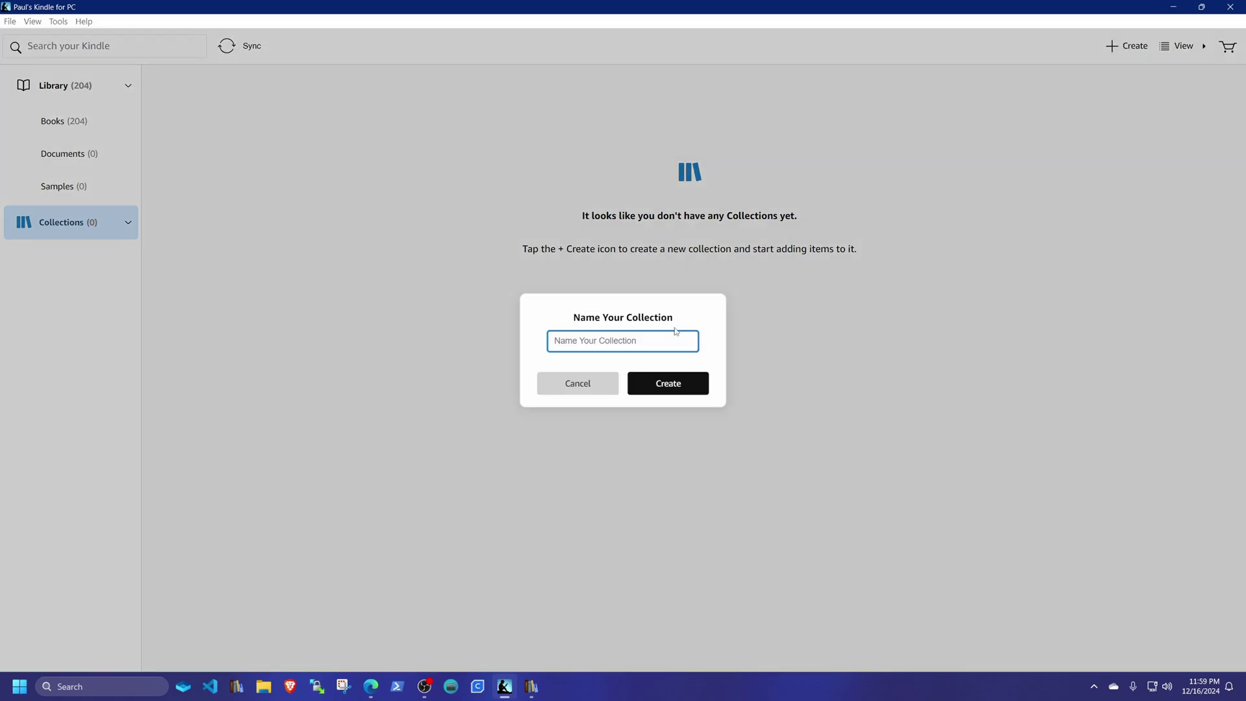
pyautogui.write('To Process')
pyautogui.click(664, 388)
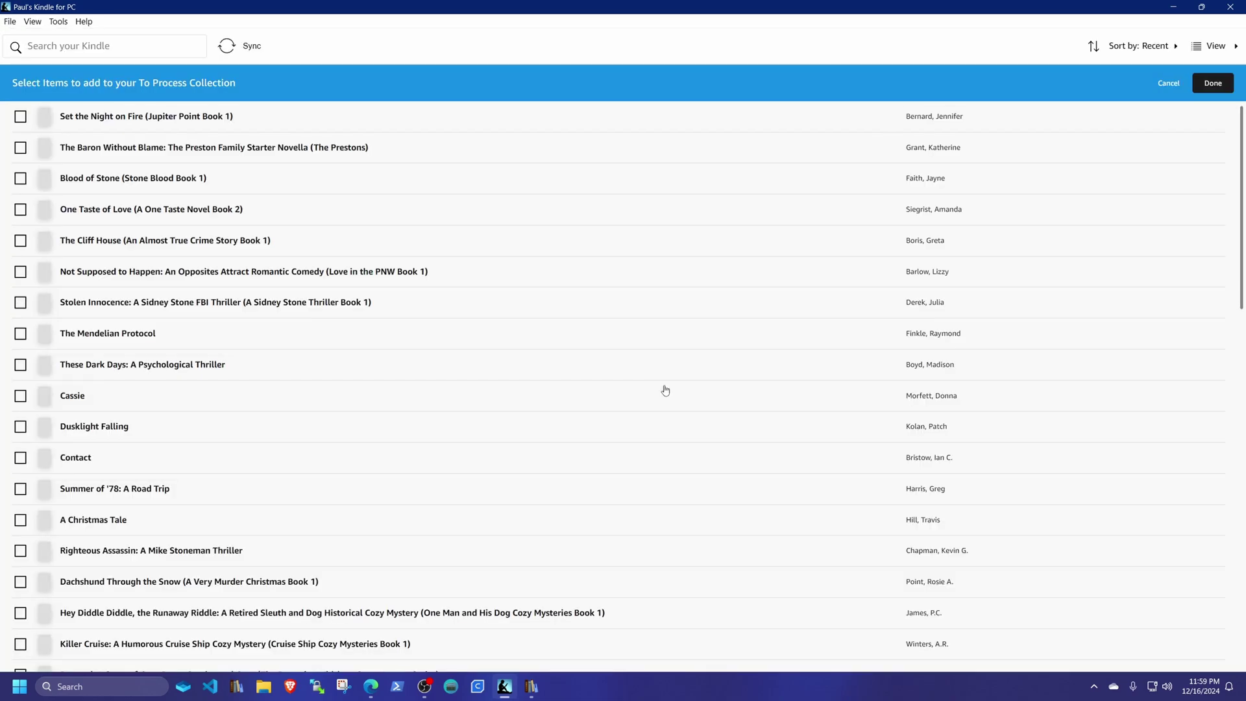
# - Select every book in the library for the To Process collection
pyautogui.click(228, 129)
pyautogui.click(226, 148)
pyautogui.click(221, 209)
pyautogui.click(230, 195)
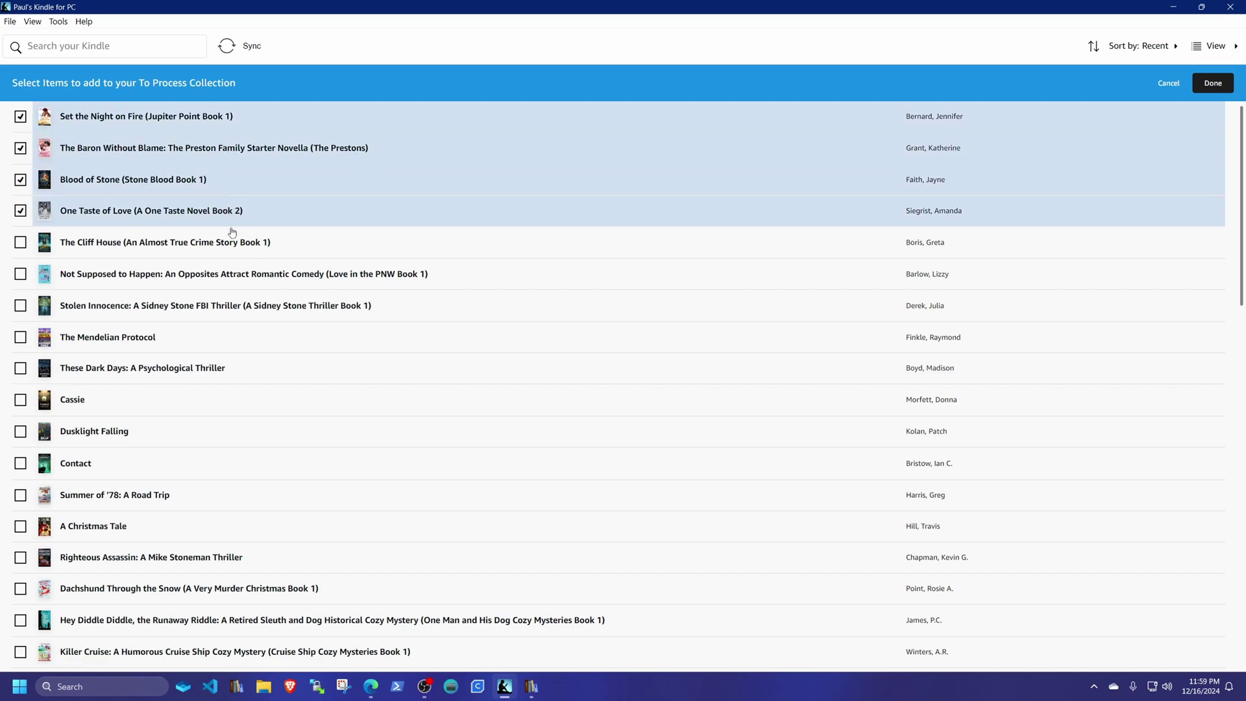
pyautogui.click(233, 229)
pyautogui.click(242, 276)
pyautogui.click(246, 307)
pyautogui.click(245, 336)
pyautogui.click(246, 368)
pyautogui.click(244, 423)
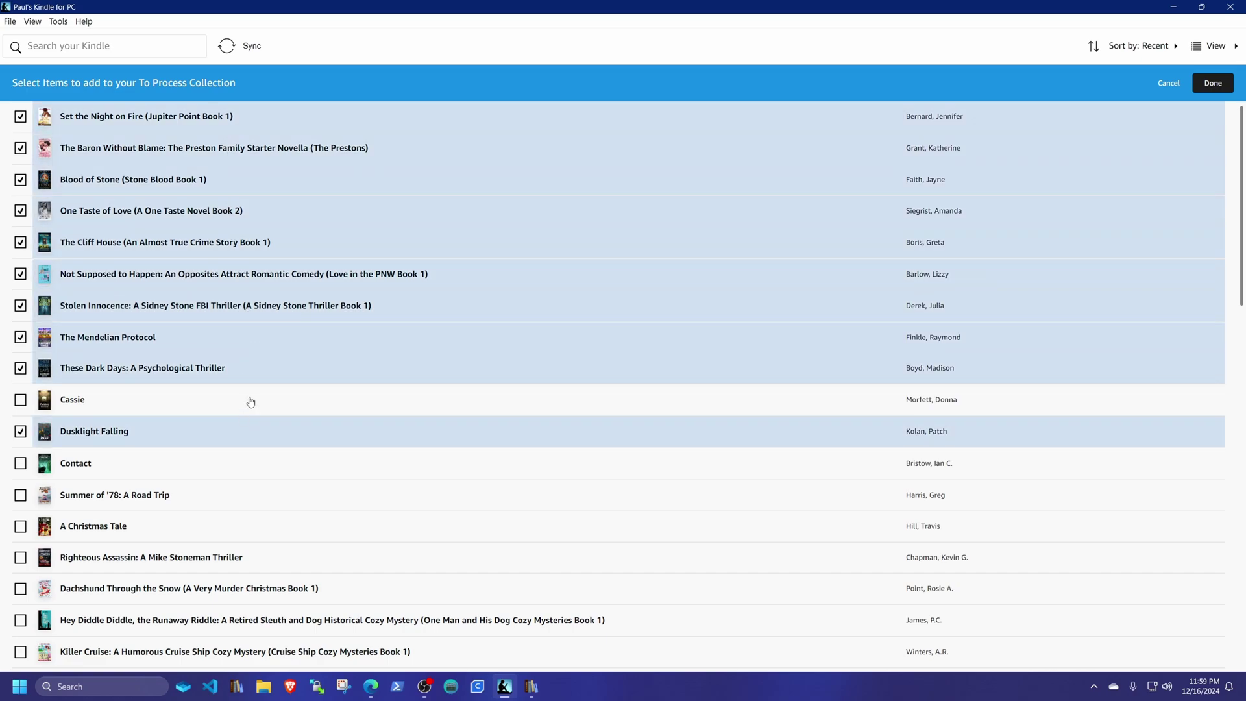
pyautogui.click(248, 398)
pyautogui.keyDown('shift'); pyautogui.click(421, 573); pyautogui.keyUp('shift')
pyautogui.click(376, 471)
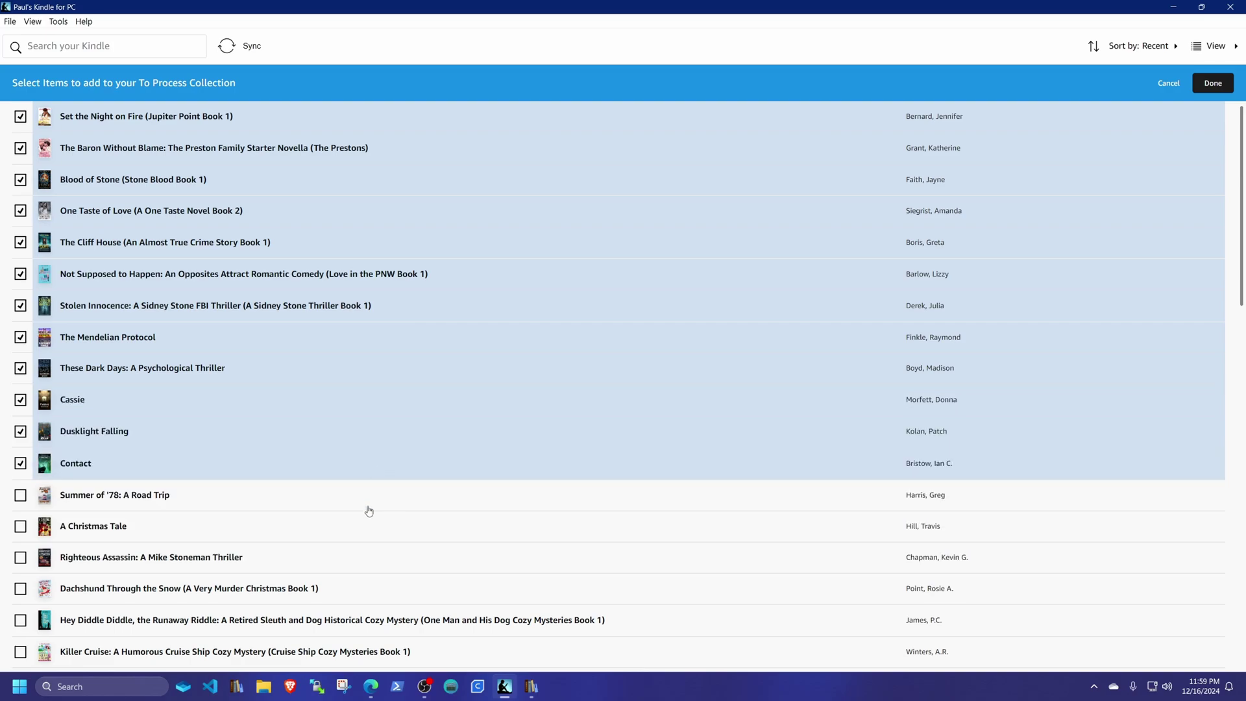
pyautogui.click(365, 501)
pyautogui.click(359, 529)
pyautogui.click(352, 558)
pyautogui.click(341, 589)
pyautogui.click(337, 620)
pyautogui.scroll(-1, 425, 562)
pyautogui.scroll(-5, 426, 562)
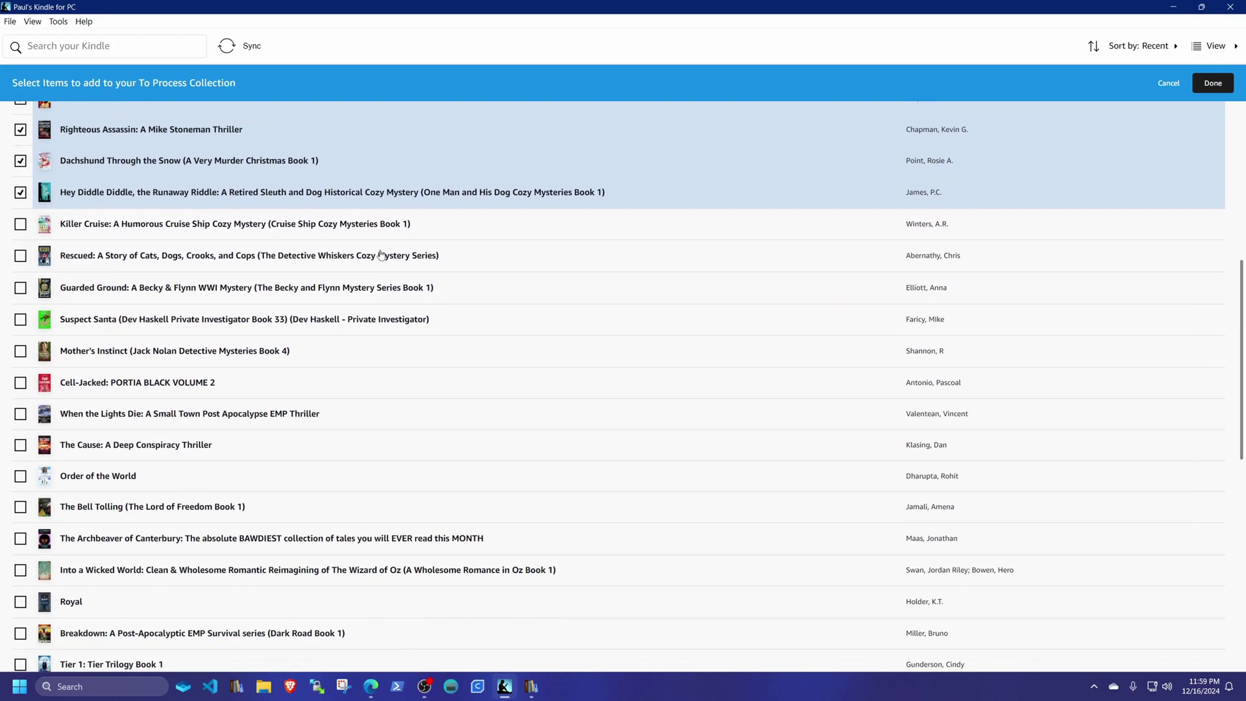
pyautogui.click(383, 228)
pyautogui.click(376, 258)
pyautogui.click(369, 286)
pyautogui.click(341, 319)
pyautogui.click(302, 353)
pyautogui.click(334, 380)
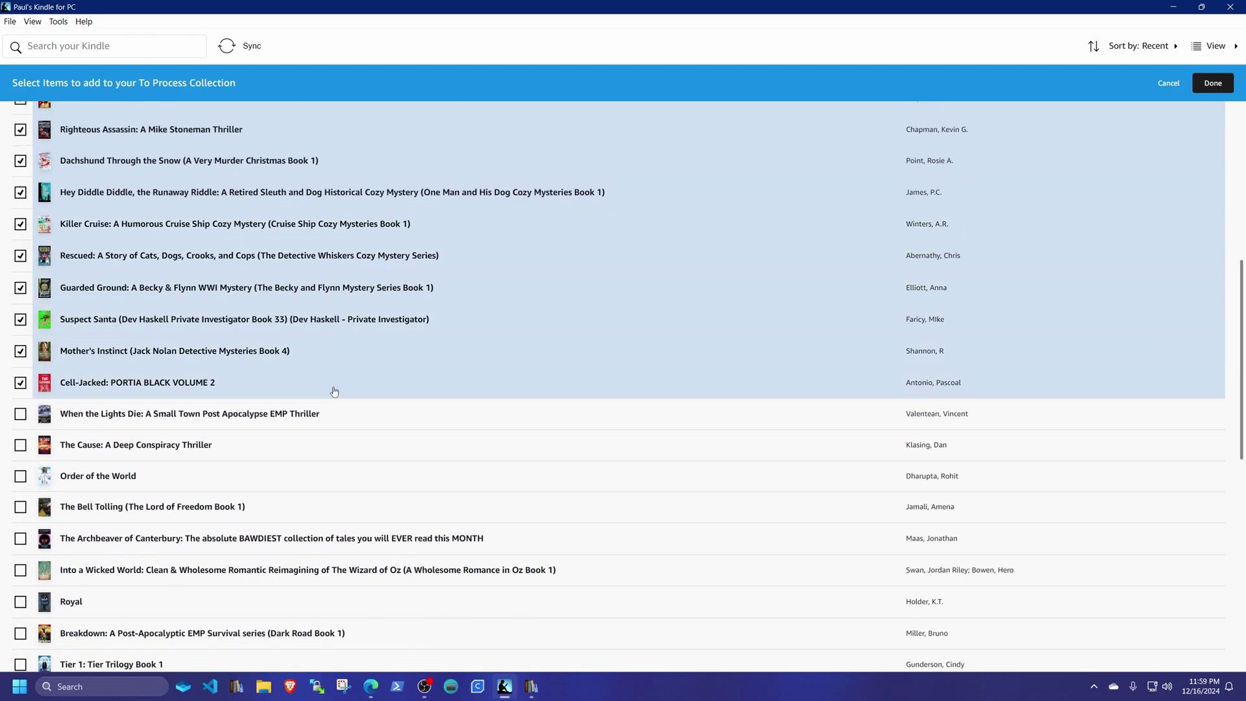
pyautogui.click(312, 418)
pyautogui.click(315, 448)
pyautogui.click(322, 479)
pyautogui.click(304, 510)
pyautogui.click(305, 539)
pyautogui.click(307, 565)
pyautogui.click(285, 602)
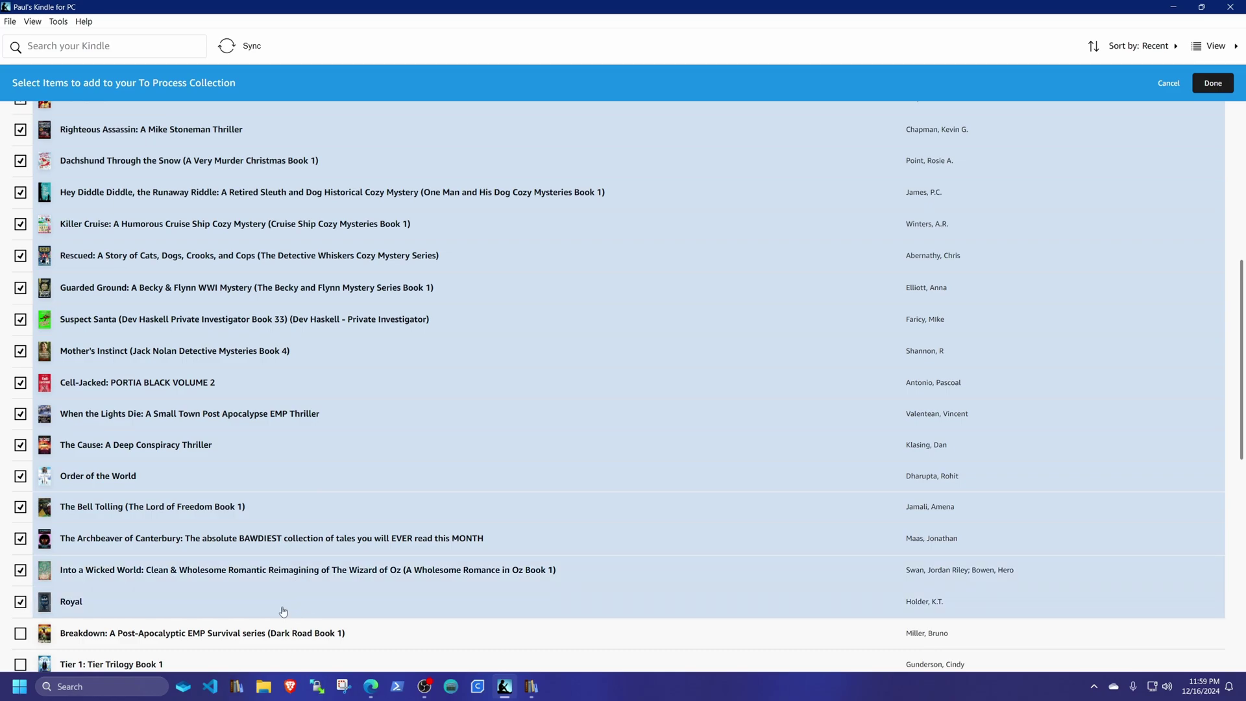
pyautogui.click(298, 632)
pyautogui.scroll(-6, 349, 552)
pyautogui.click(345, 159)
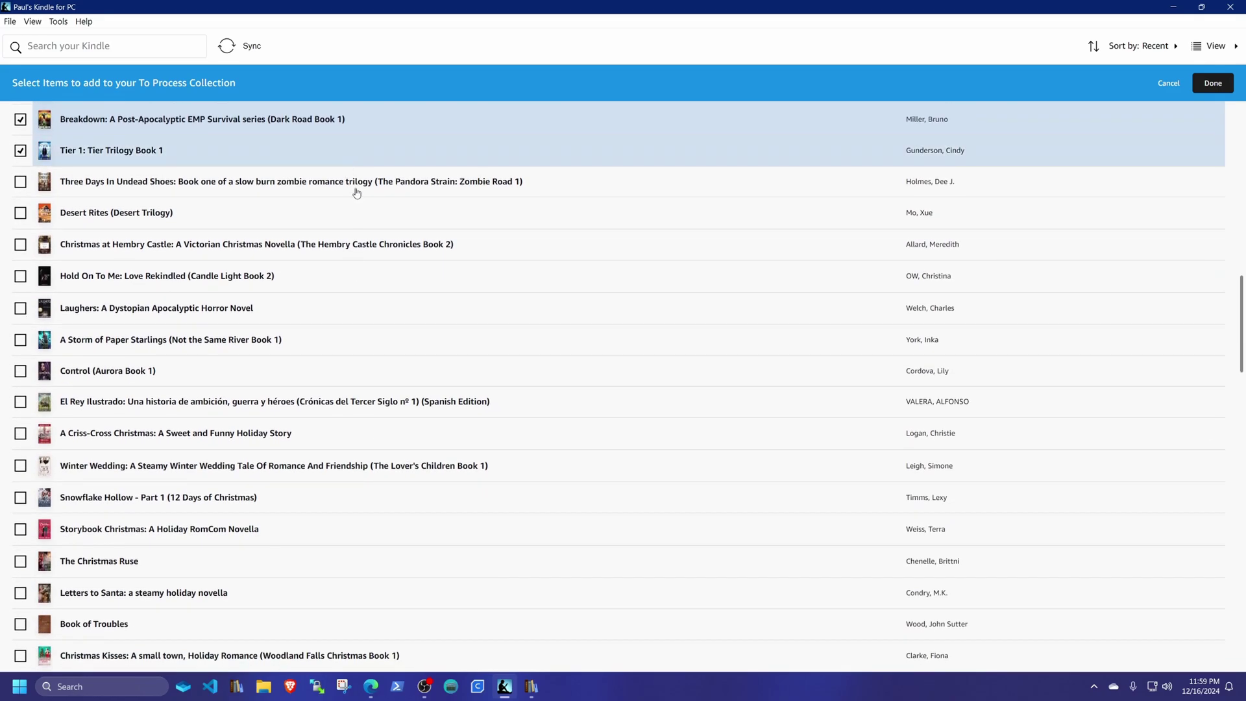
pyautogui.click(357, 192)
pyautogui.click(321, 224)
pyautogui.click(315, 250)
pyautogui.click(302, 292)
pyautogui.click(300, 312)
pyautogui.click(305, 347)
pyautogui.click(304, 378)
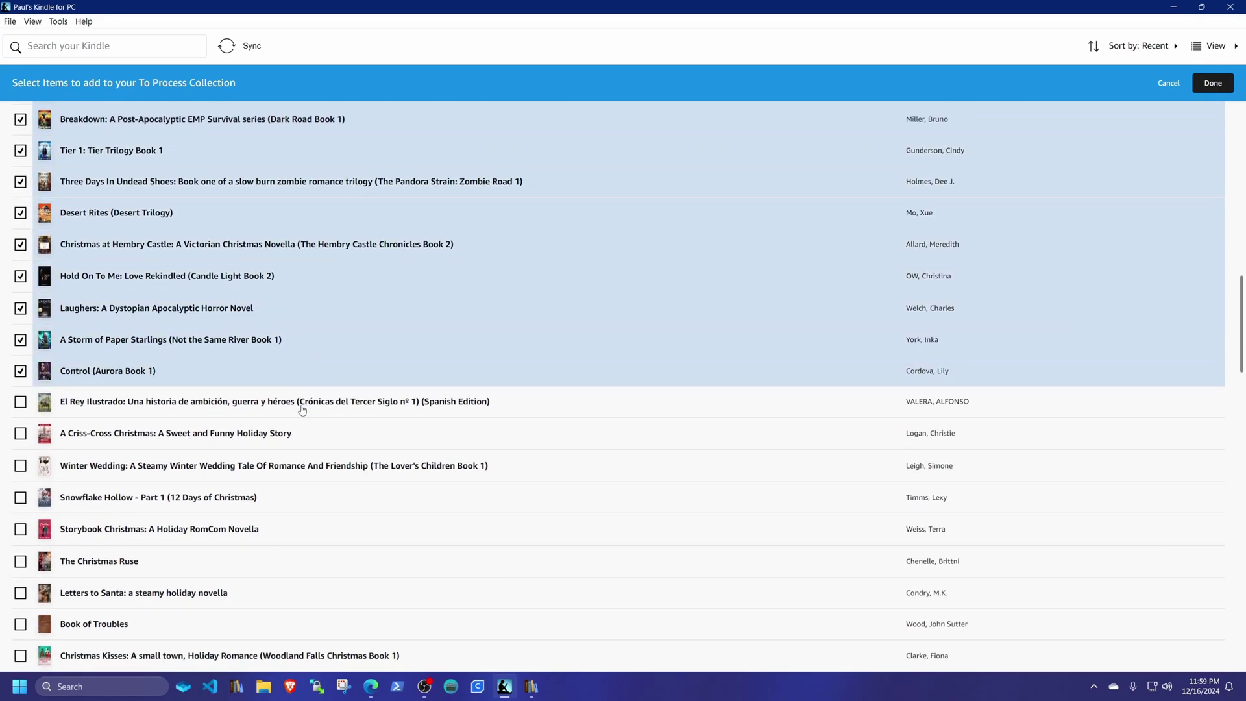
pyautogui.click(302, 411)
pyautogui.click(314, 443)
pyautogui.click(333, 468)
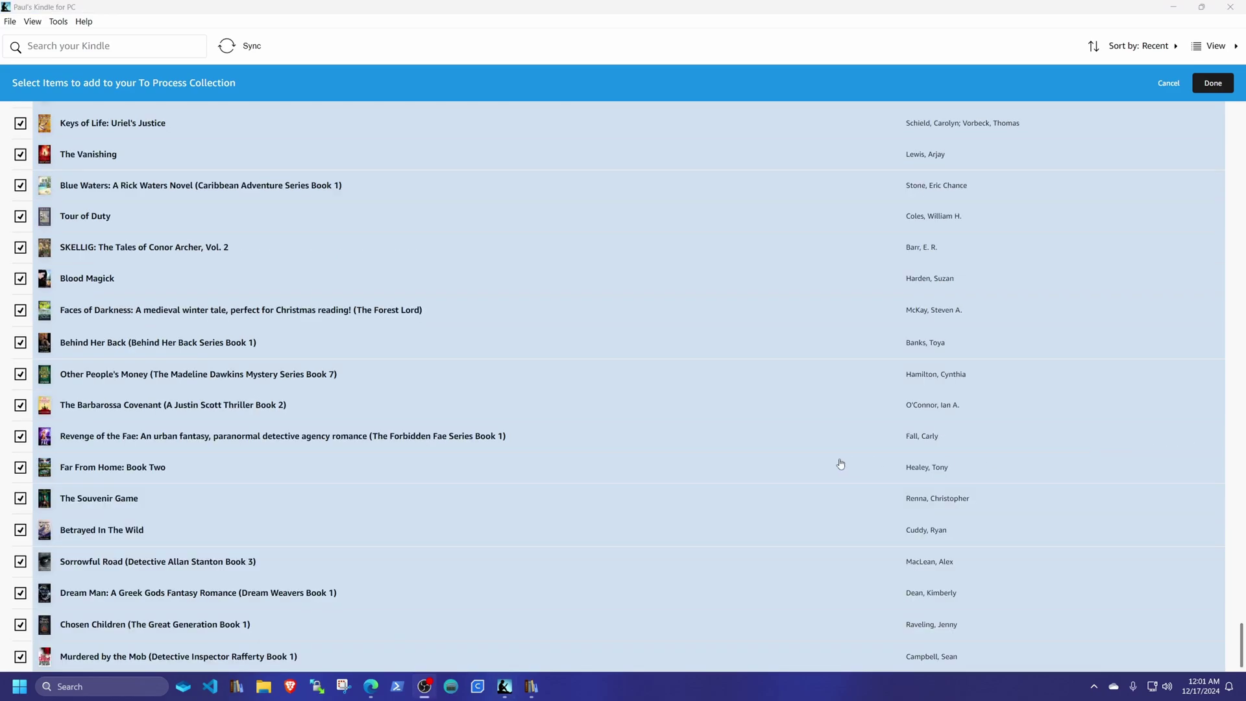
# - Review the selected books, confirm adding them to the To Process collection, and sync the Kindle library
pyautogui.scroll(10, 826, 448)
pyautogui.scroll(20, 826, 450)
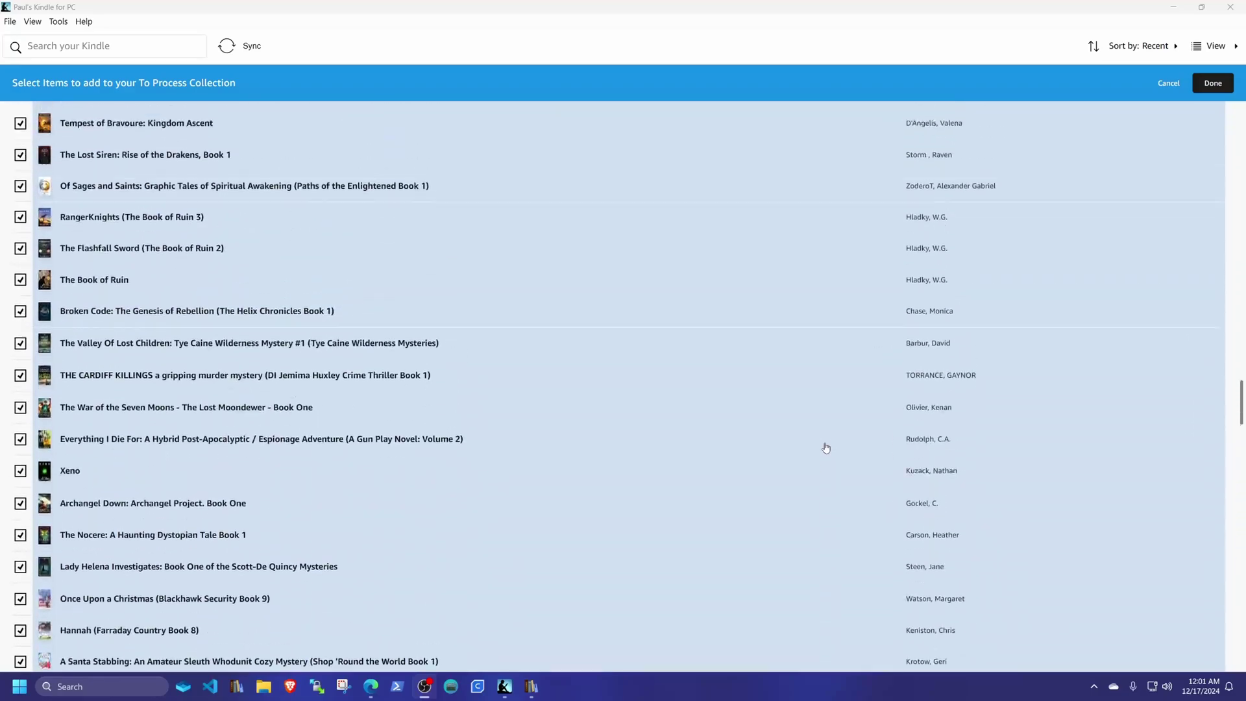
pyautogui.scroll(15, 827, 448)
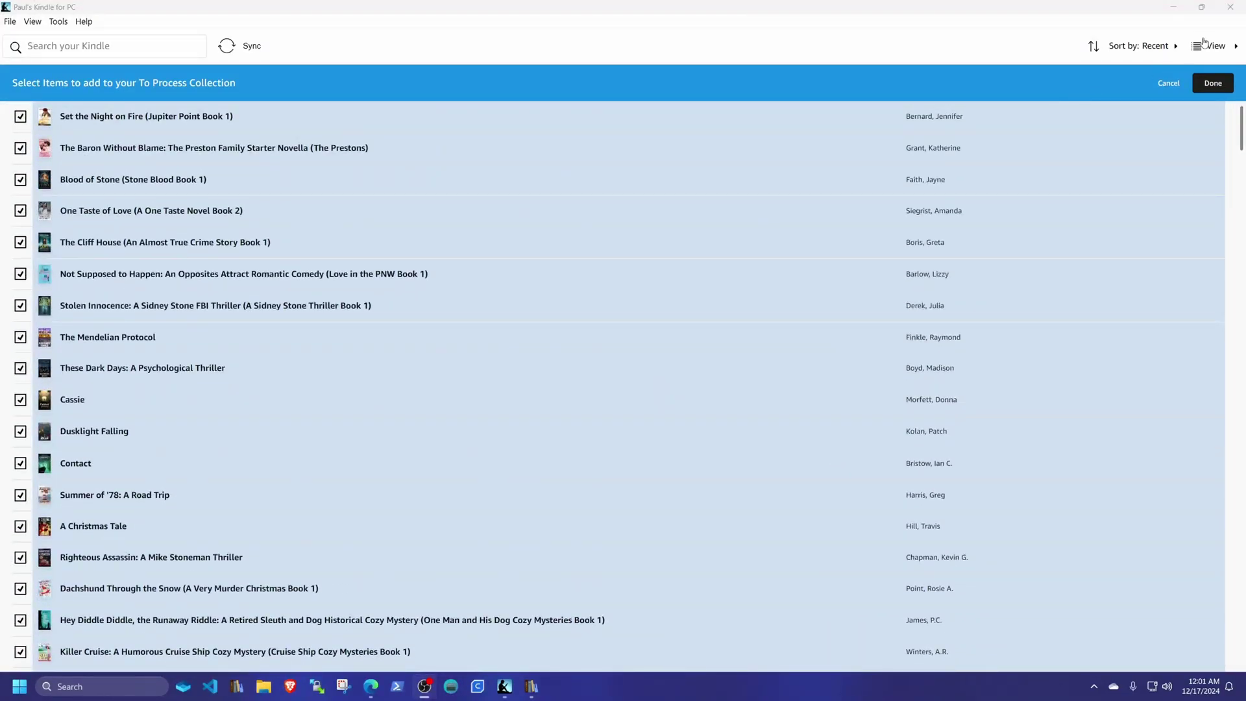
pyautogui.click(1213, 83)
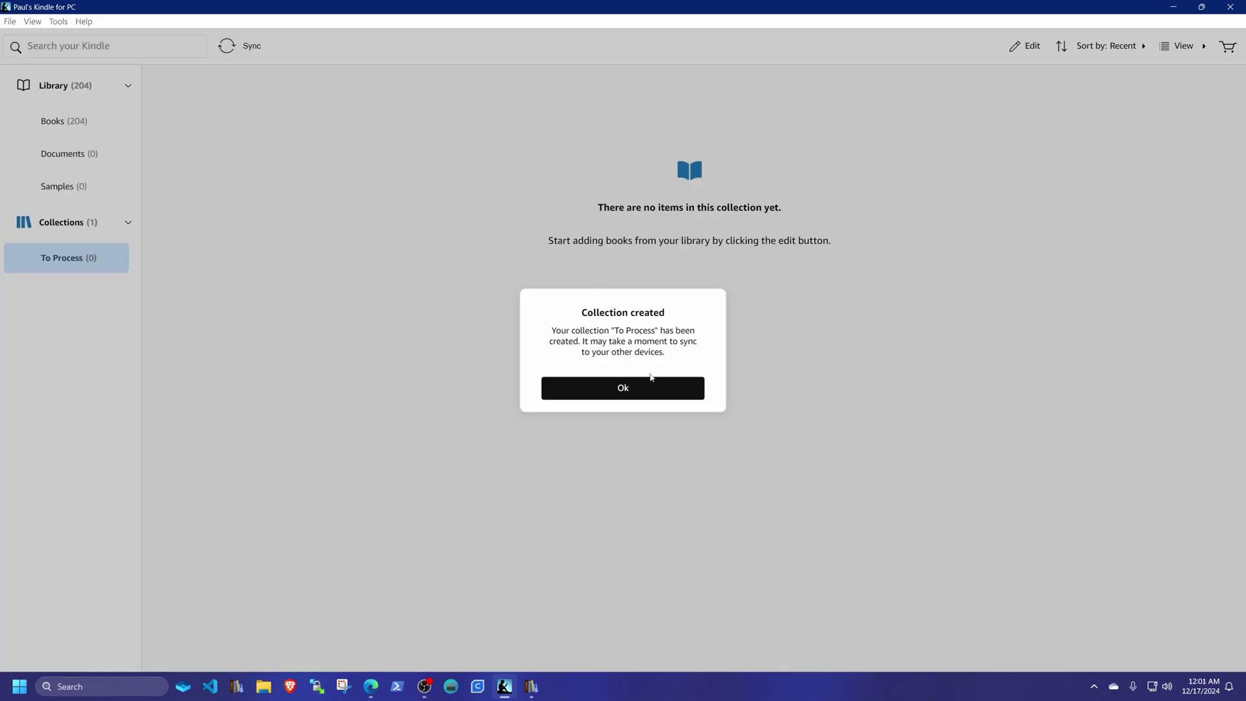
pyautogui.click(642, 393)
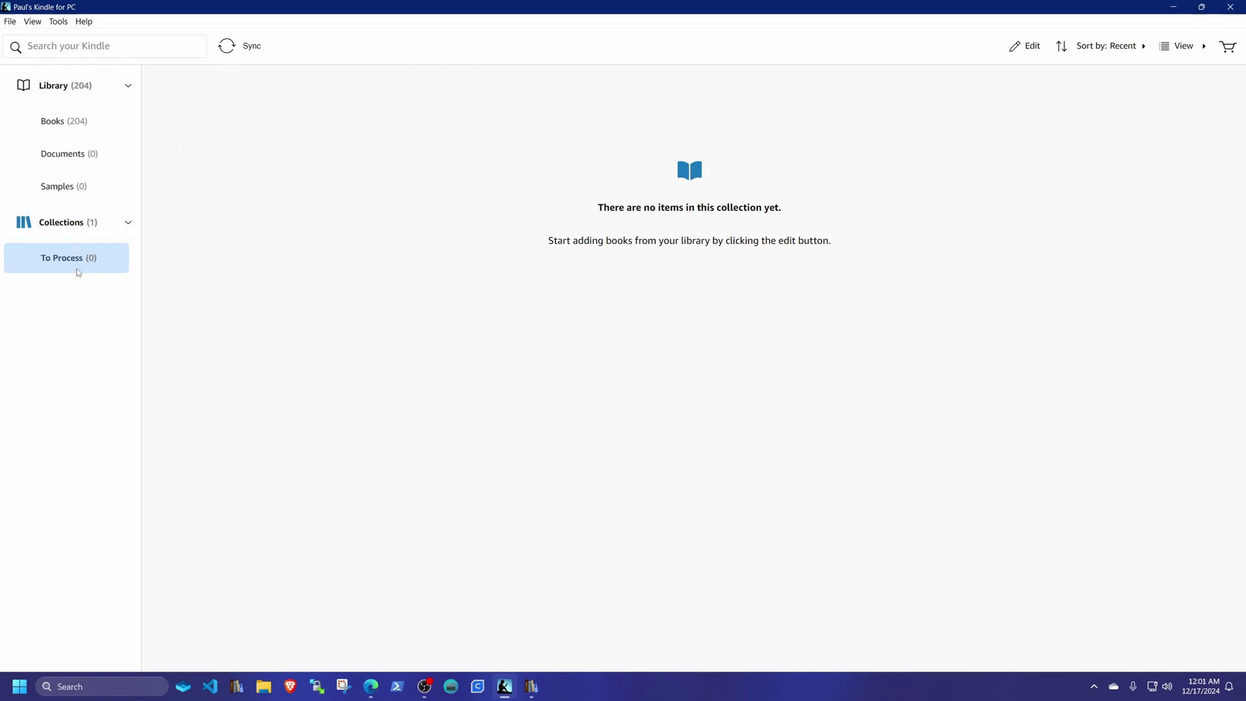
pyautogui.click(225, 51)
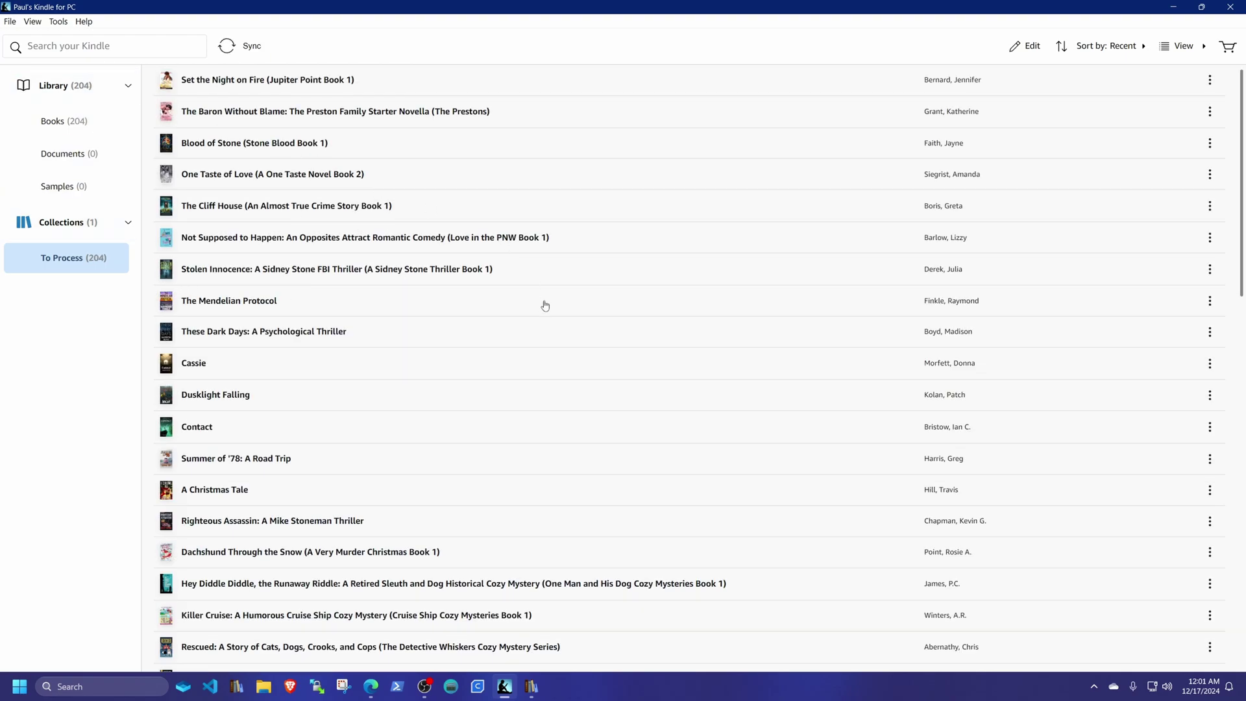
# - Open the My Kindle Content folder under Documents in File Explorer, check its contents, and move the window out of the way
pyautogui.press('super+e')
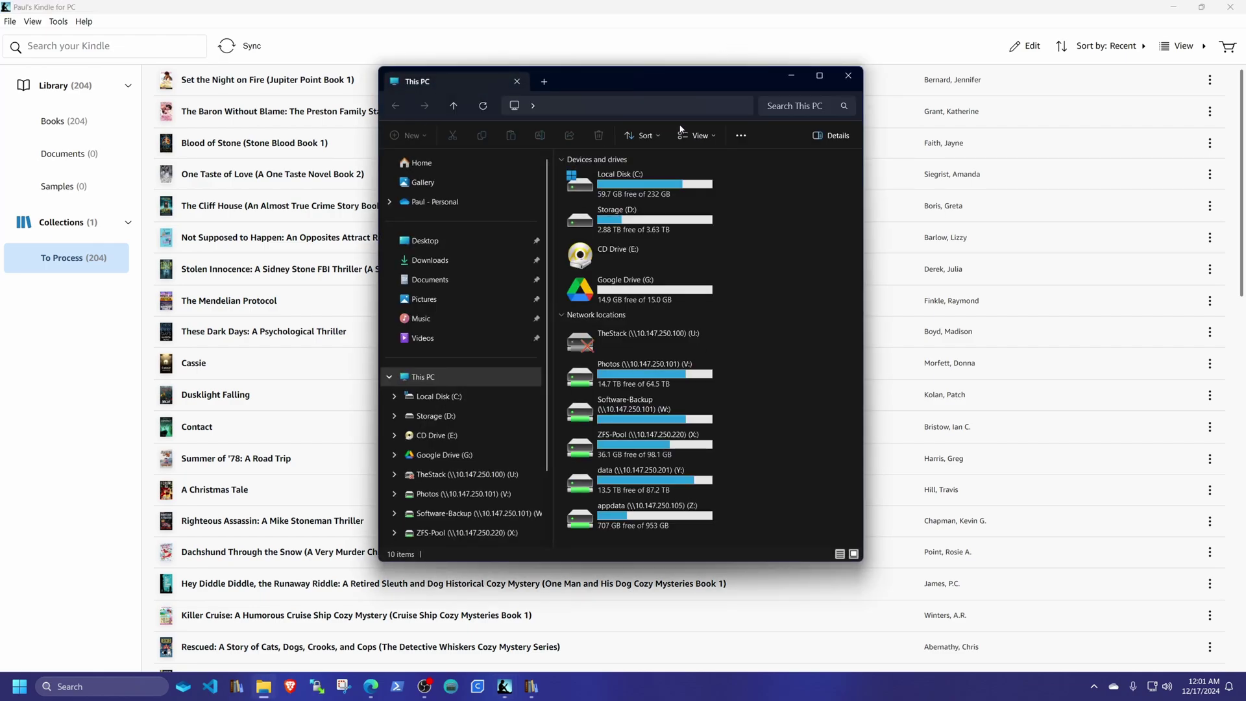
pyautogui.click(429, 279)
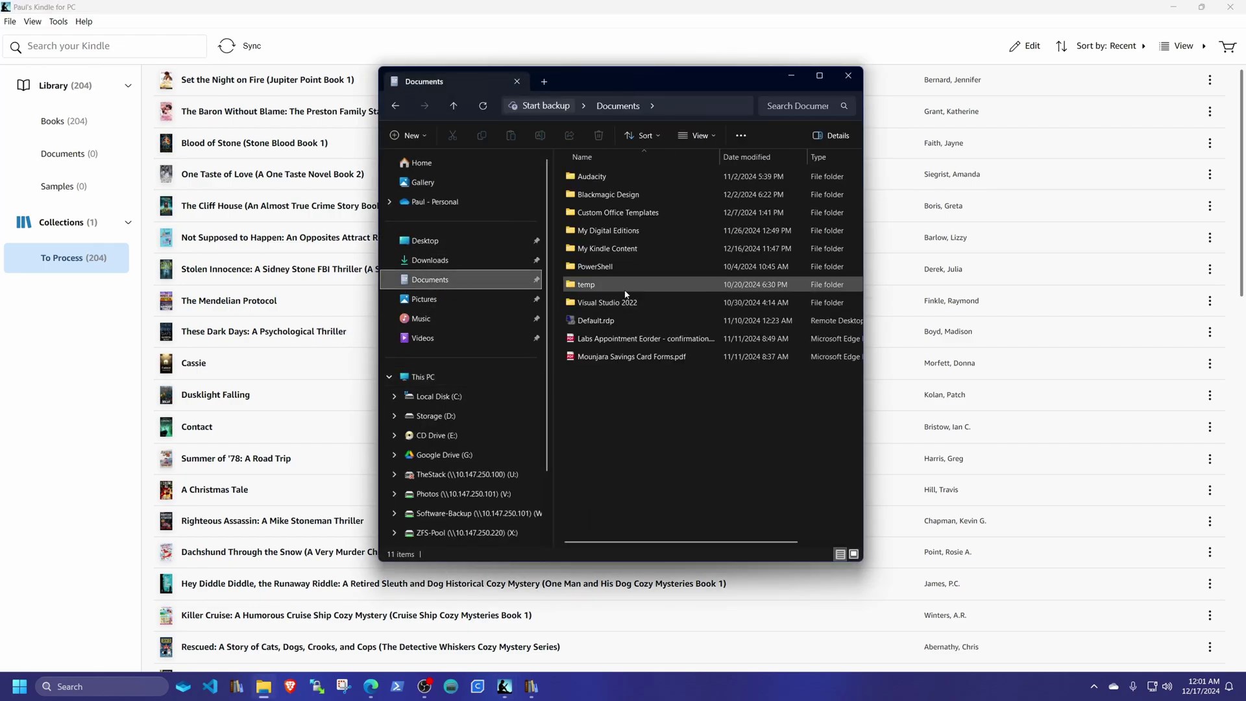
pyautogui.doubleClick(618, 251)
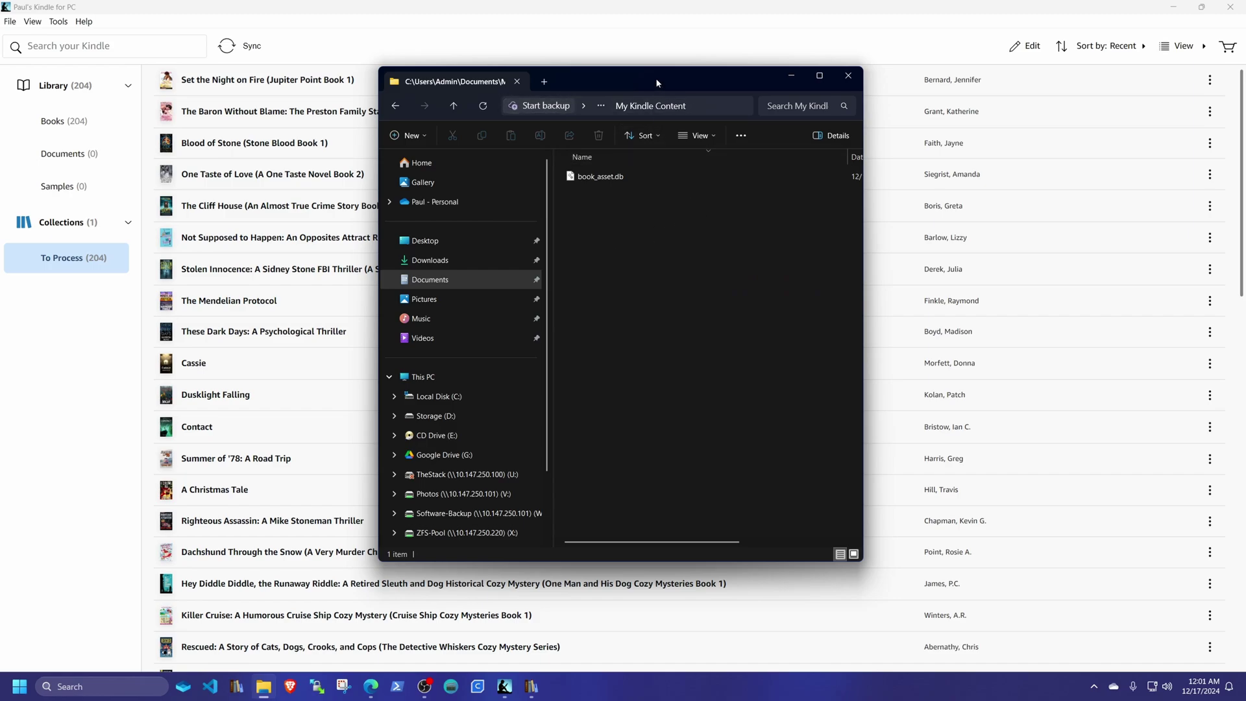
pyautogui.click(598, 180)
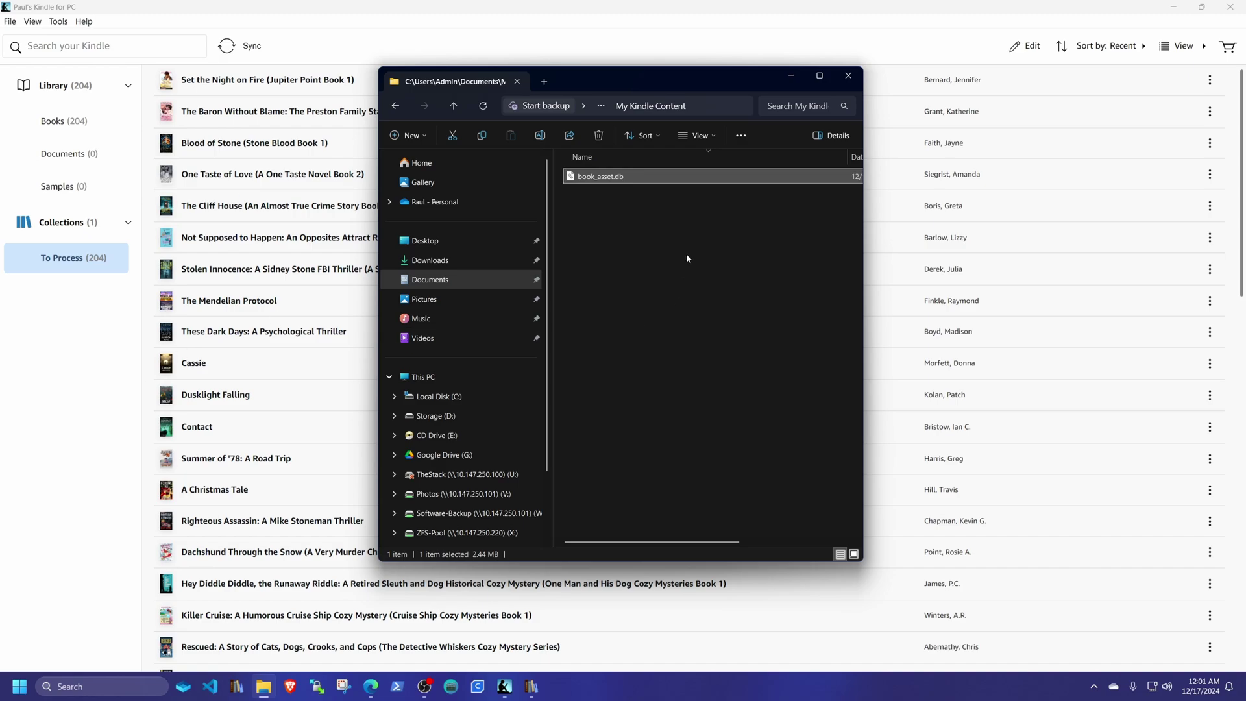
pyautogui.moveTo(661, 84); pyautogui.dragTo(1245, 123)
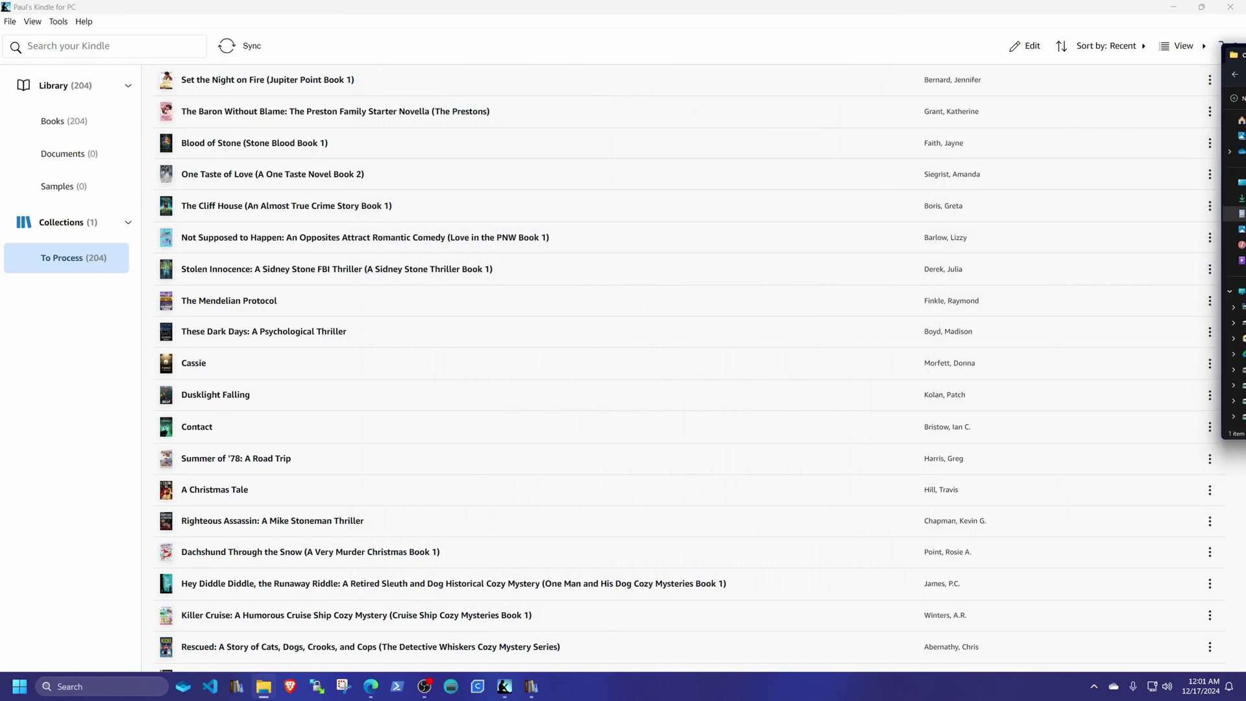
# - Download all books in the To Process collection in Kindle for PC
pyautogui.click(61, 260)
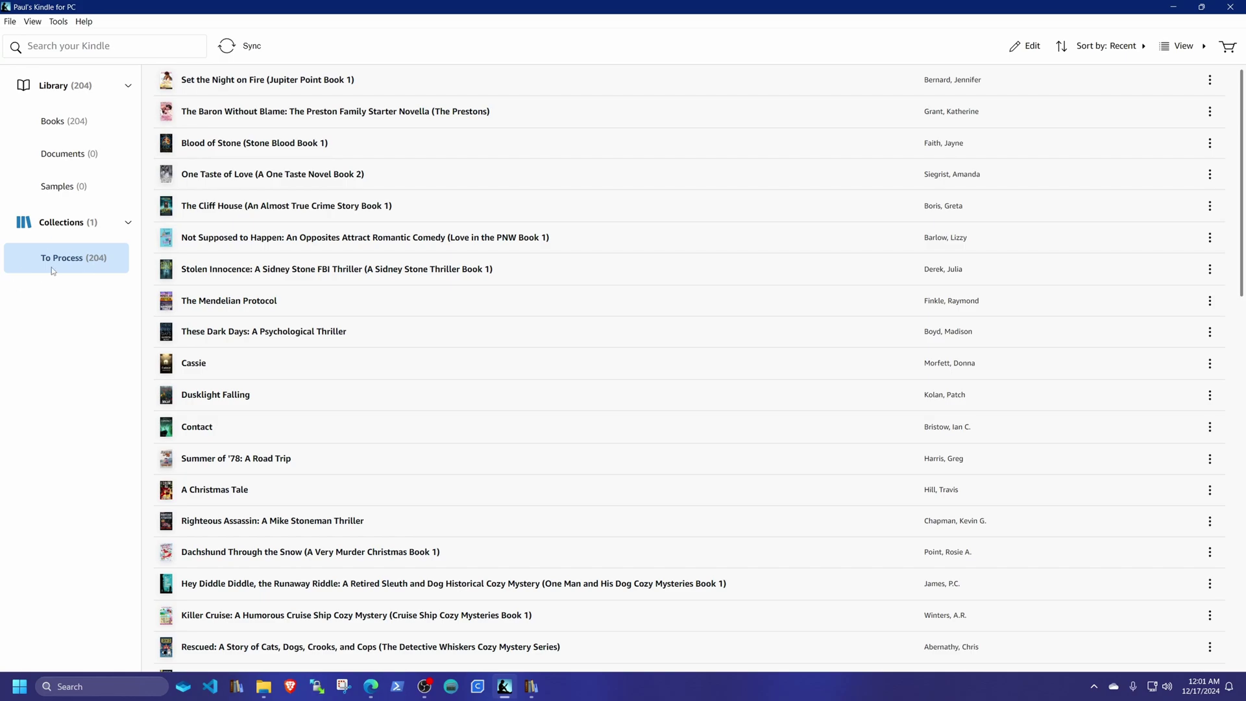
pyautogui.rightClick(60, 264)
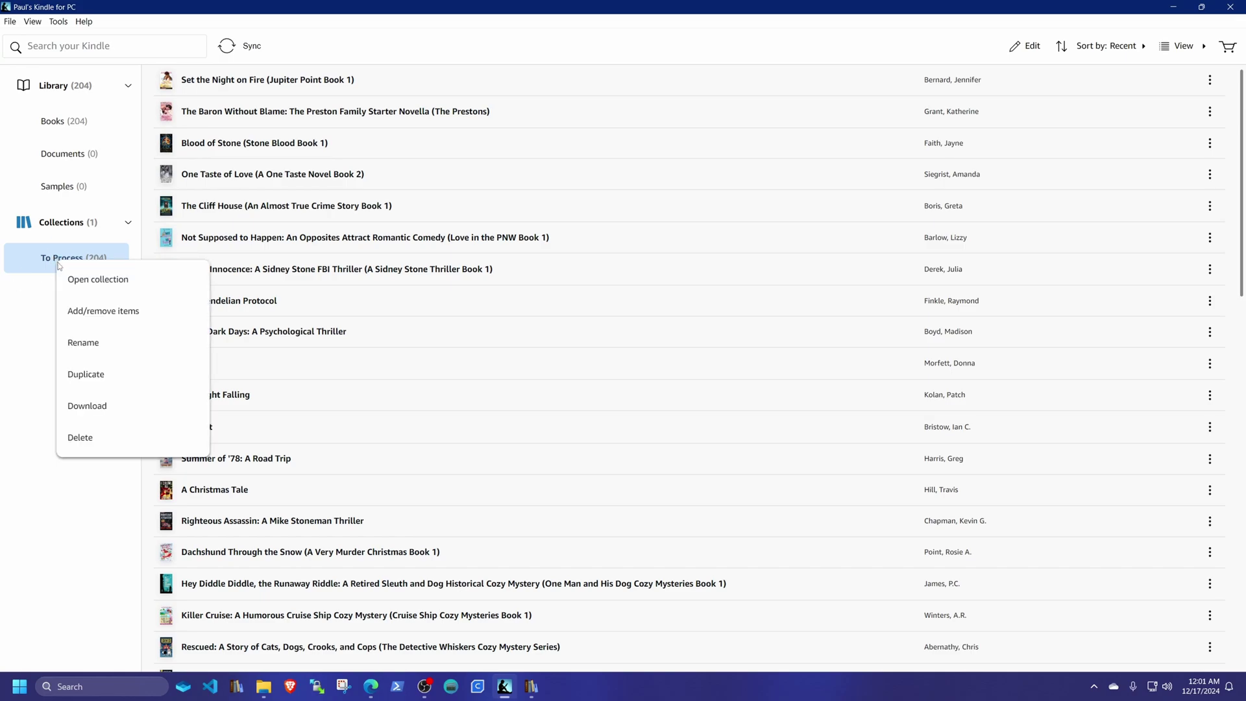
pyautogui.click(94, 407)
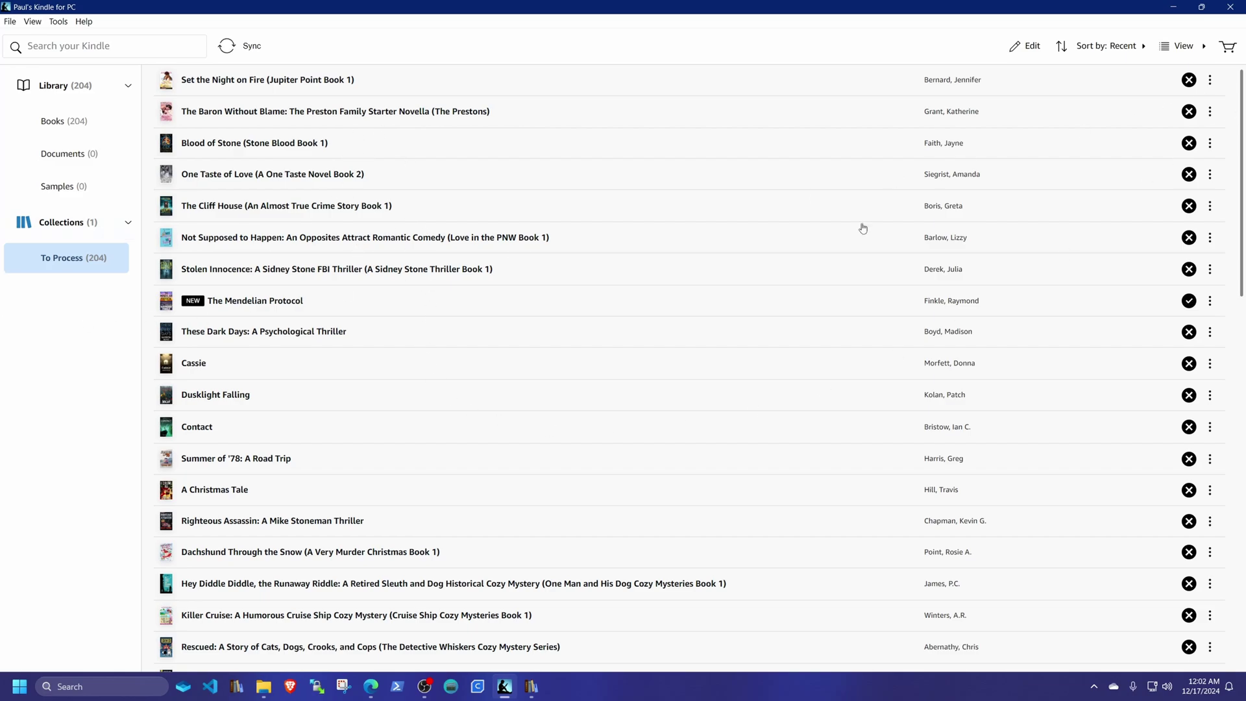
# - Bring up the My Kindle Content folder, close Kindle for PC and the browser, and uncover the calibre window
pyautogui.click(263, 686)
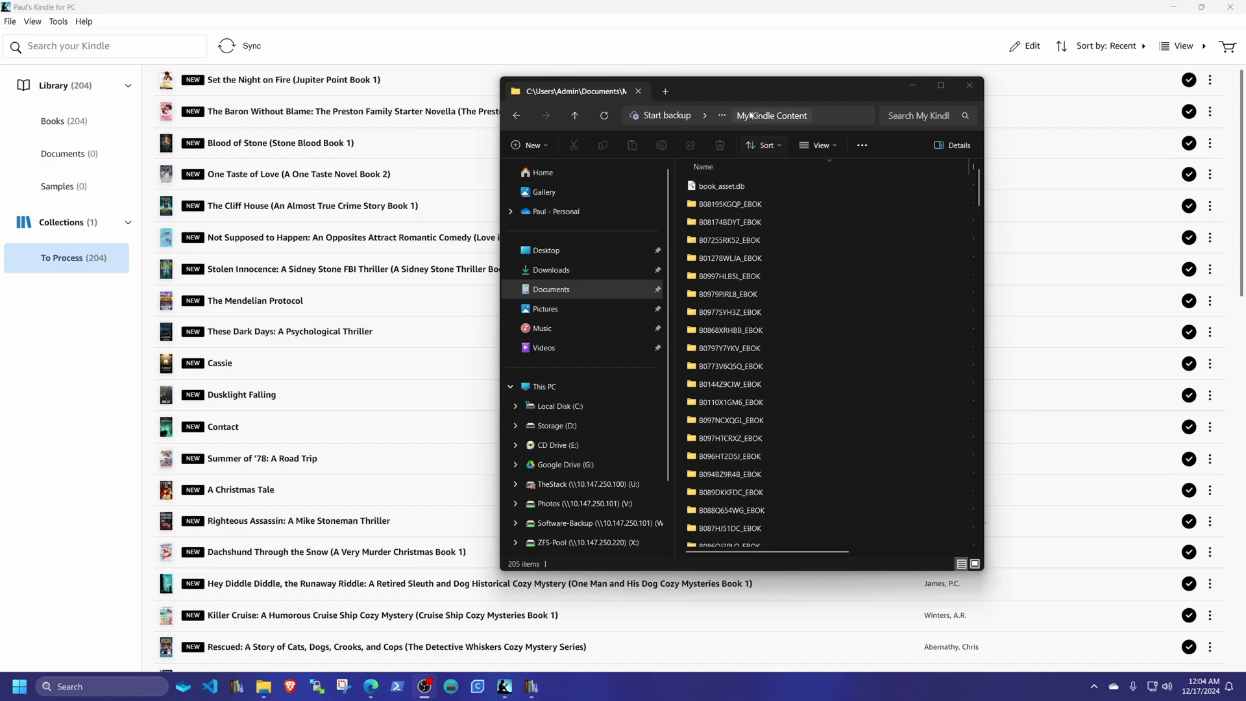
pyautogui.click(1232, 8)
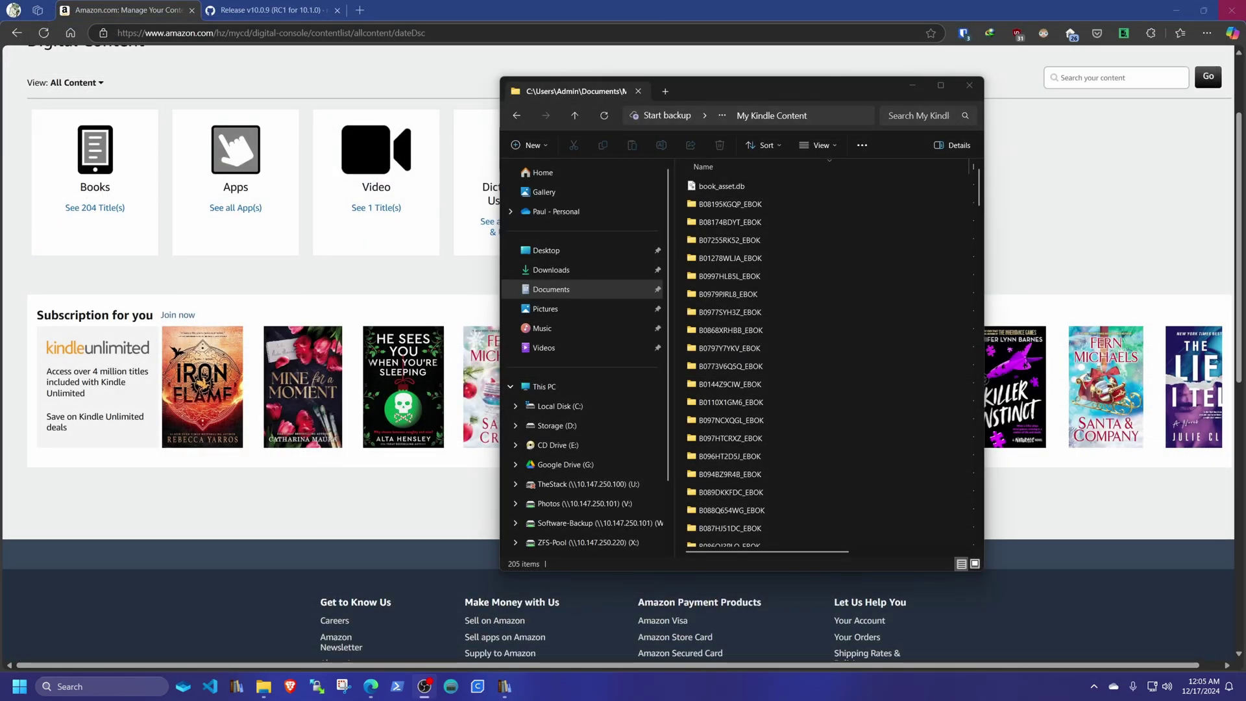
pyautogui.click(1232, 10)
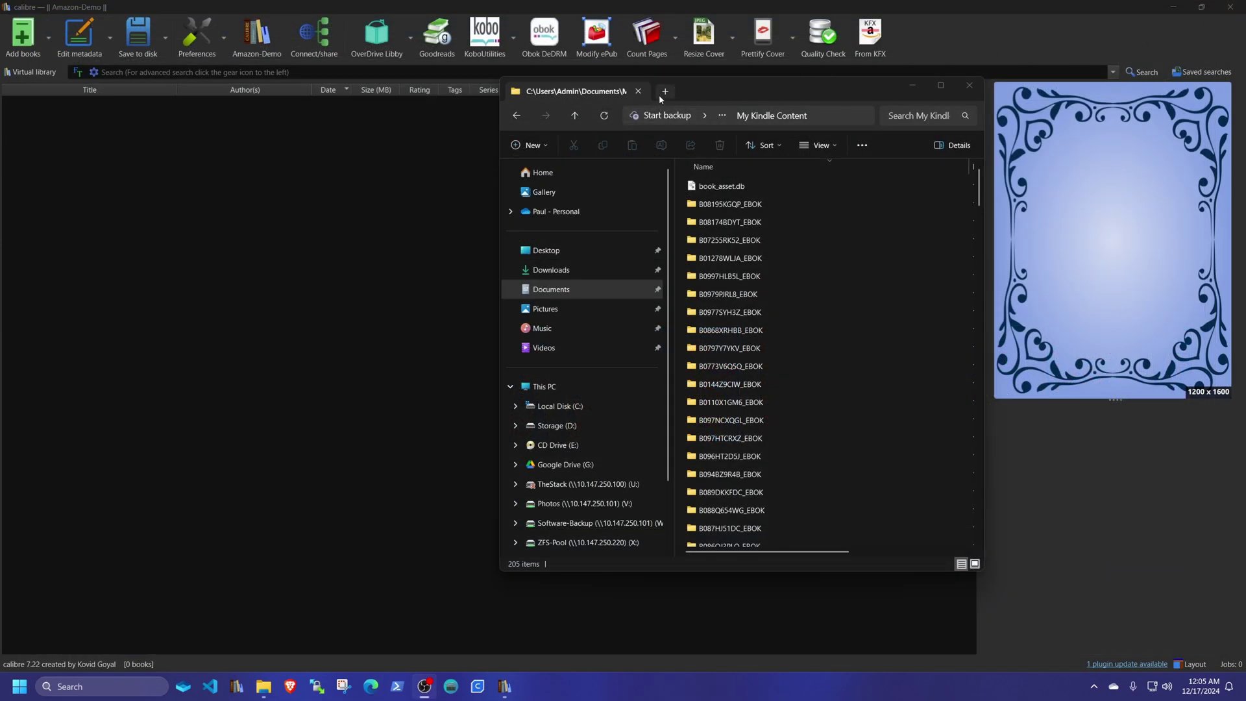
pyautogui.moveTo(691, 91); pyautogui.dragTo(1245, 130)
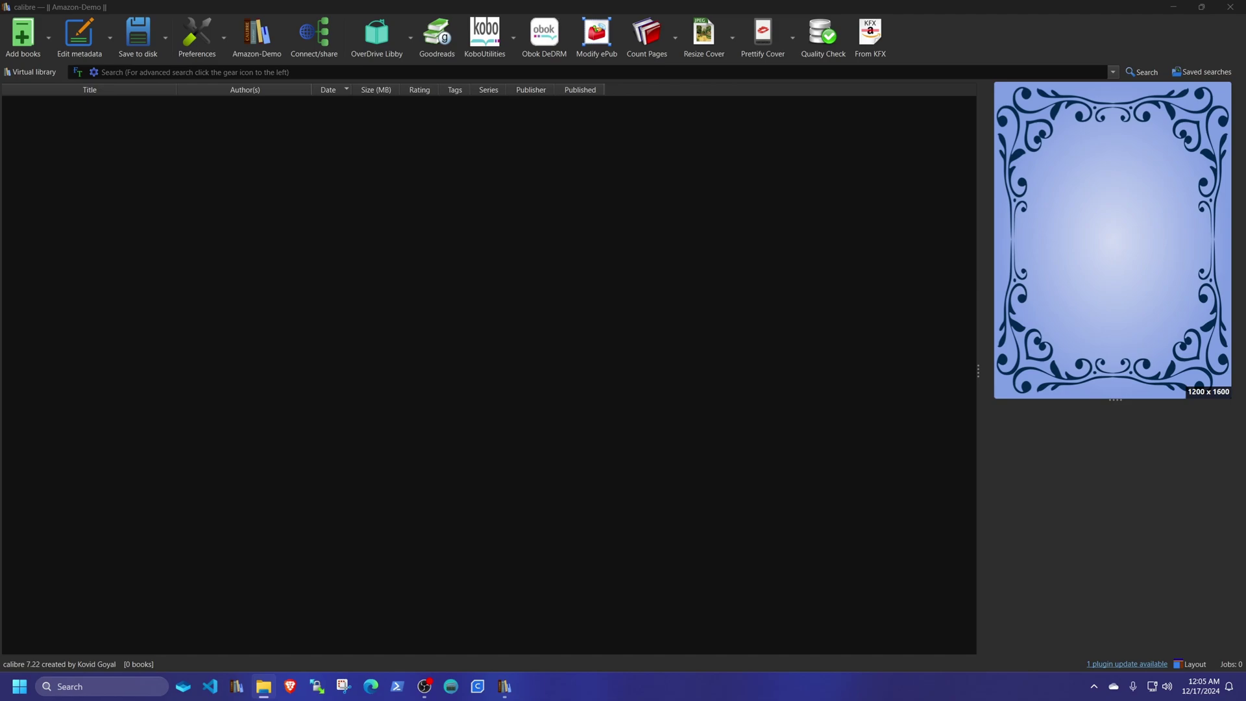
# - Examine the files in the B08195KGQP_EBOK book folder in File Explorer and return to My Kindle Content
pyautogui.hotkey('alt', 'Tab')
pyautogui.doubleClick(820, 212)
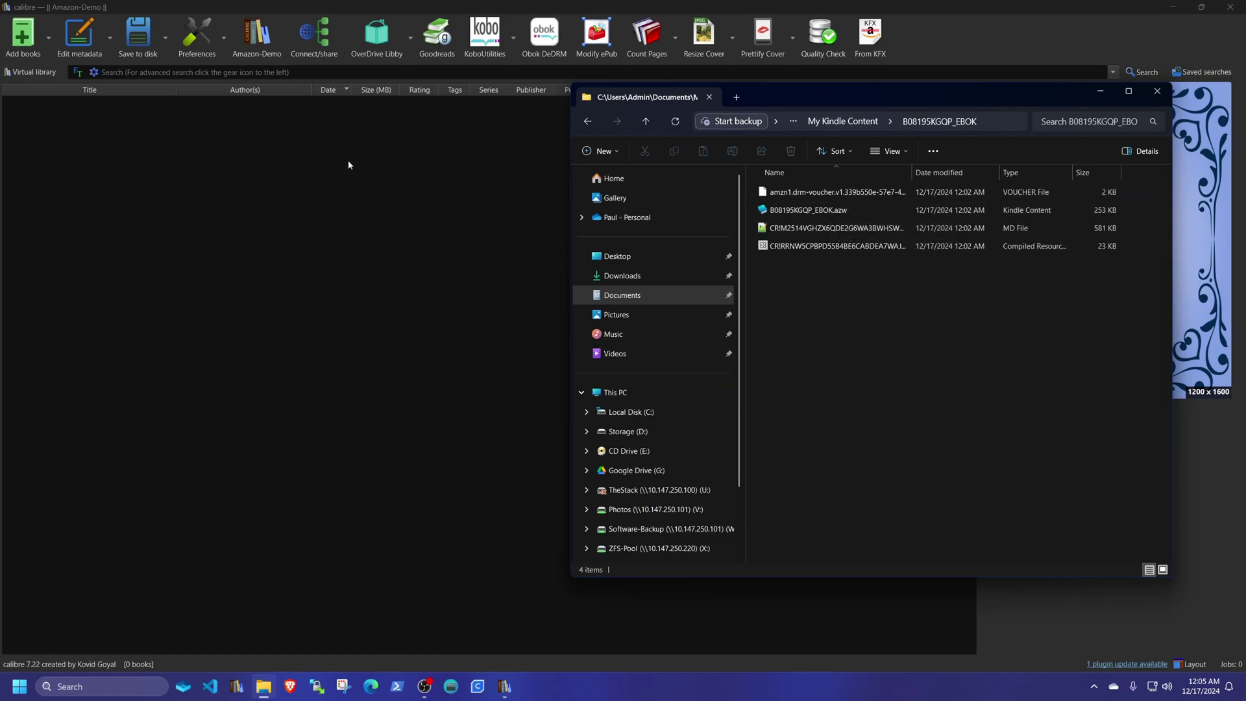
pyautogui.click(587, 121)
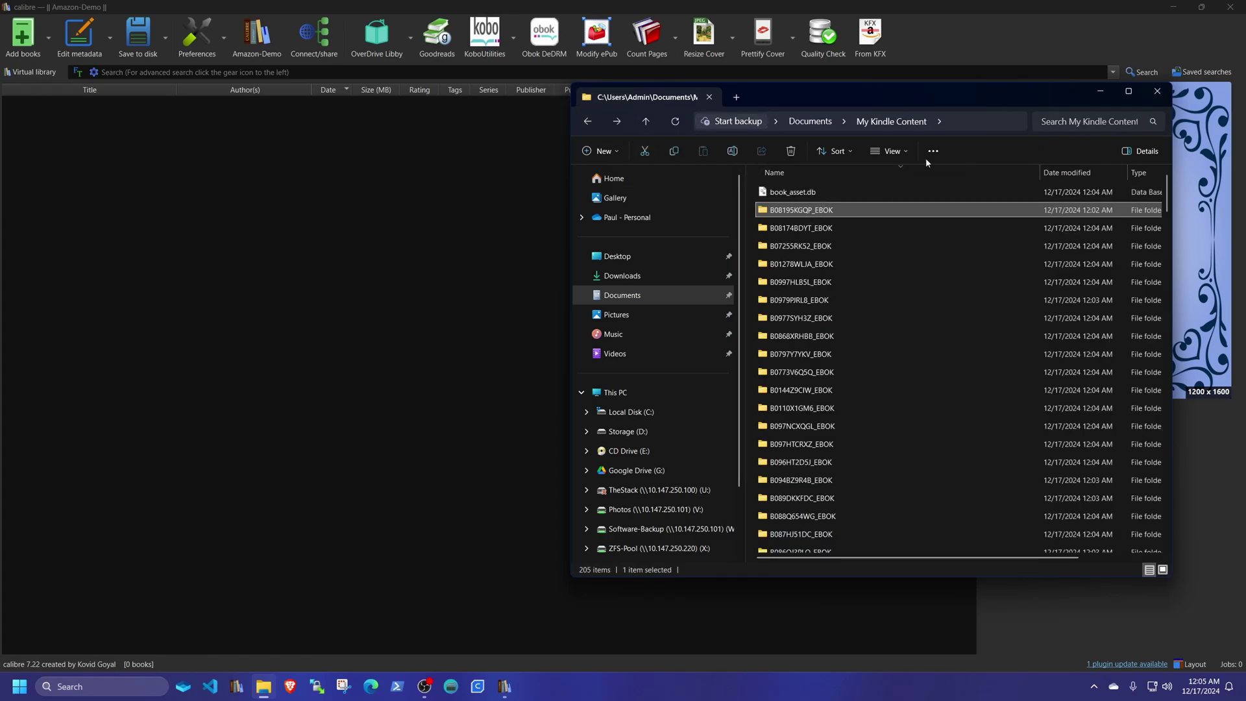
# - Search the My Kindle Content folder for all *.azw files
pyautogui.click(1055, 122)
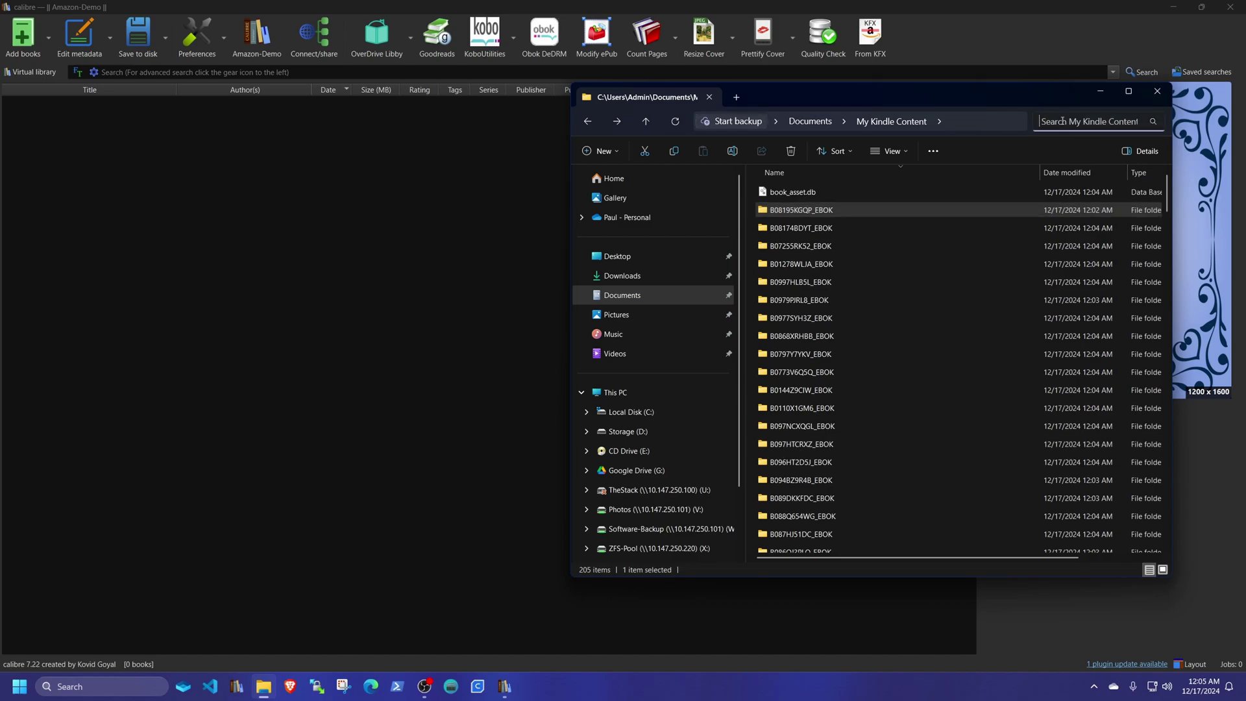
pyautogui.write('*')
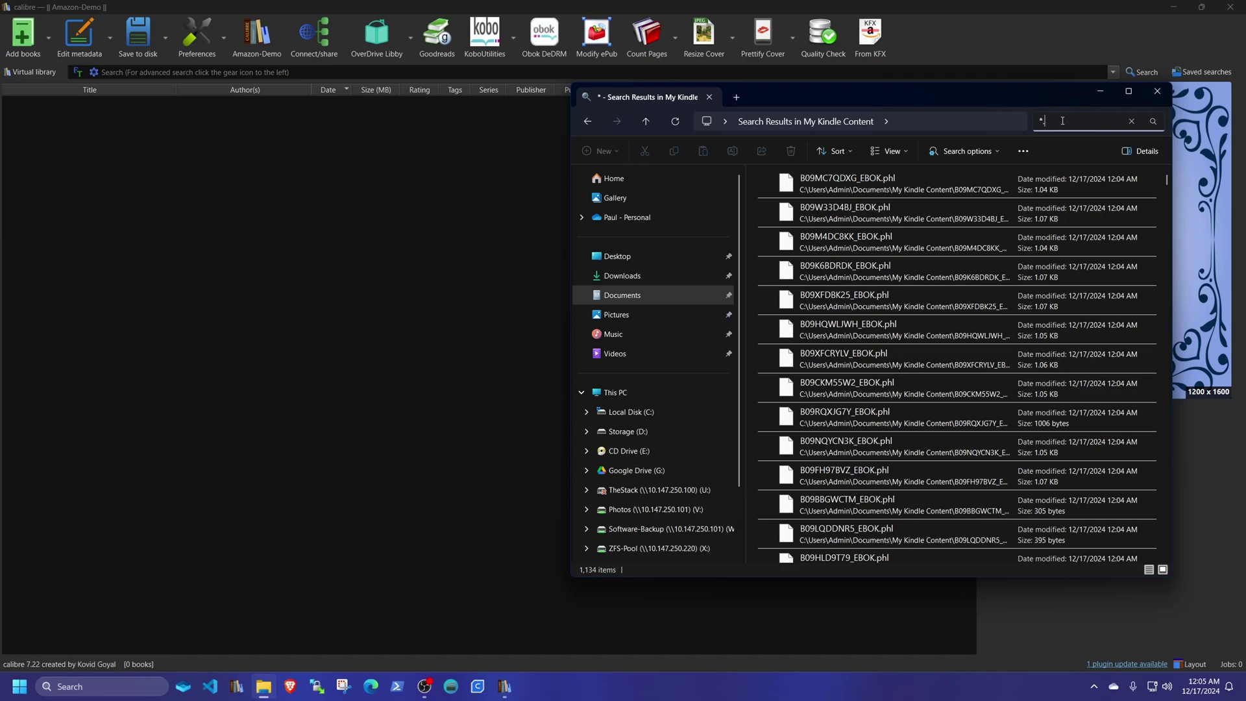
pyautogui.write('.azw')
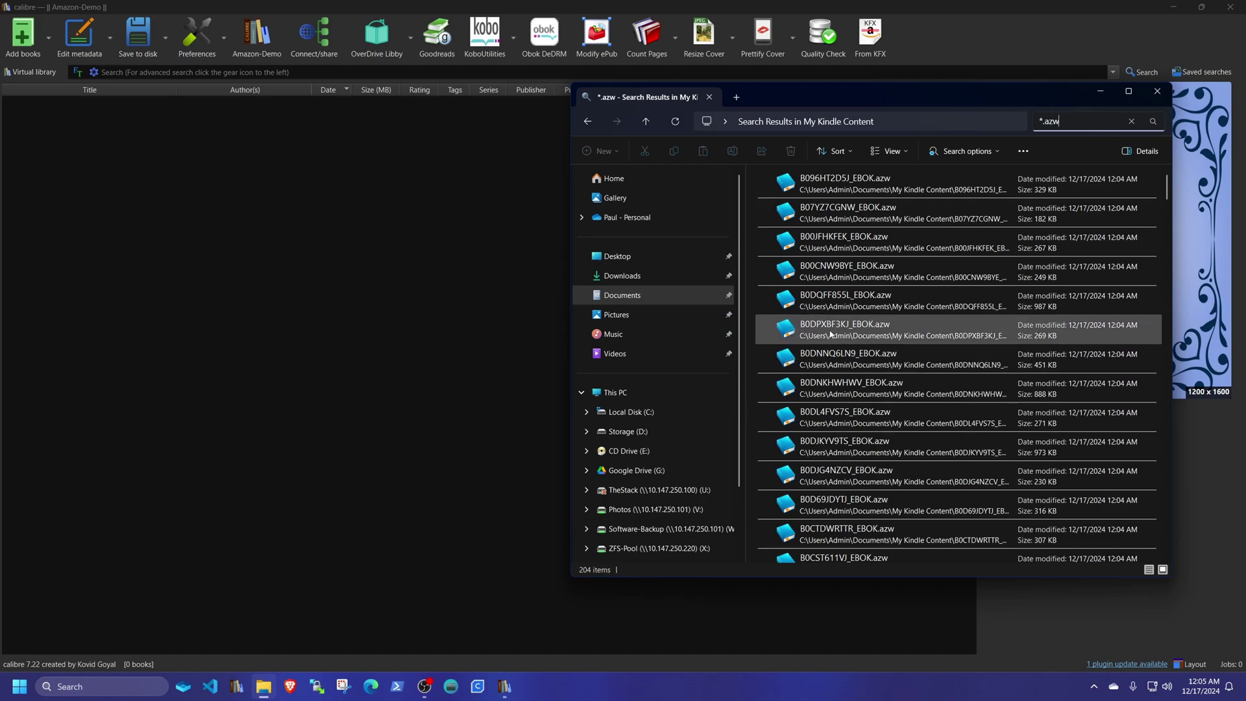
# - Add all the found AZW files to the Amazon-Demo calibre library and close File Explorer
pyautogui.click(914, 189)
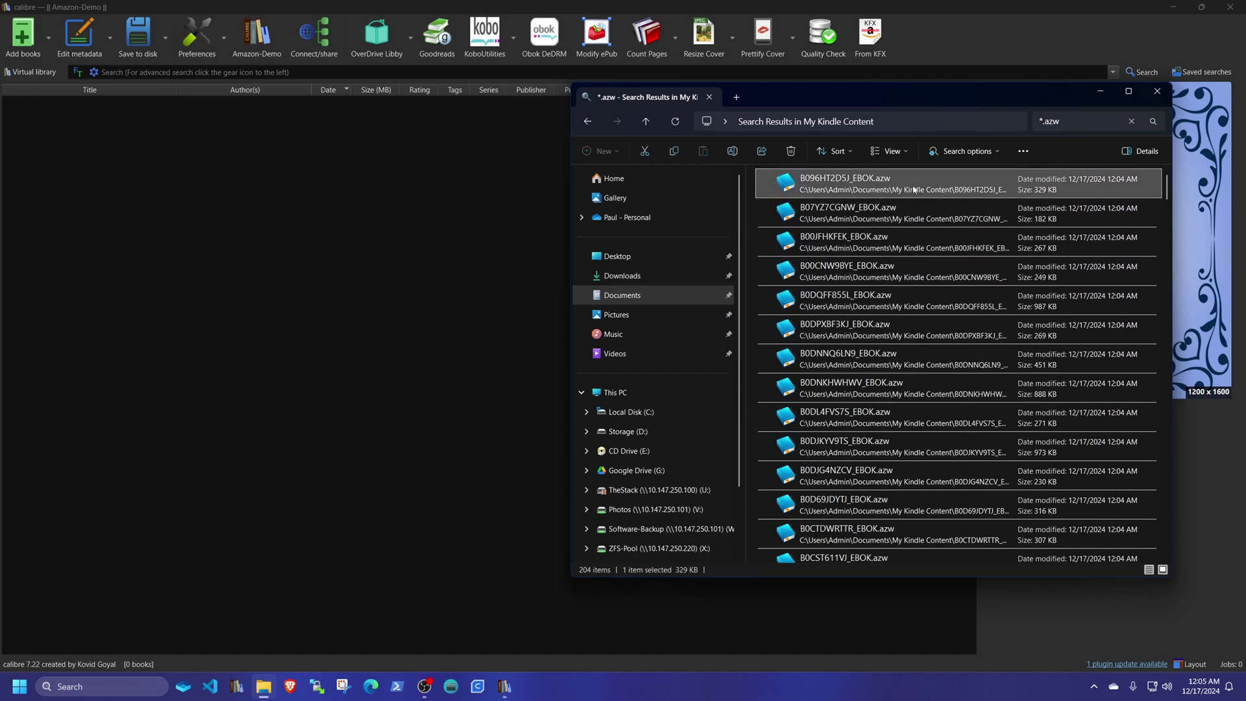
pyautogui.hotkey('ctrl', 'a')
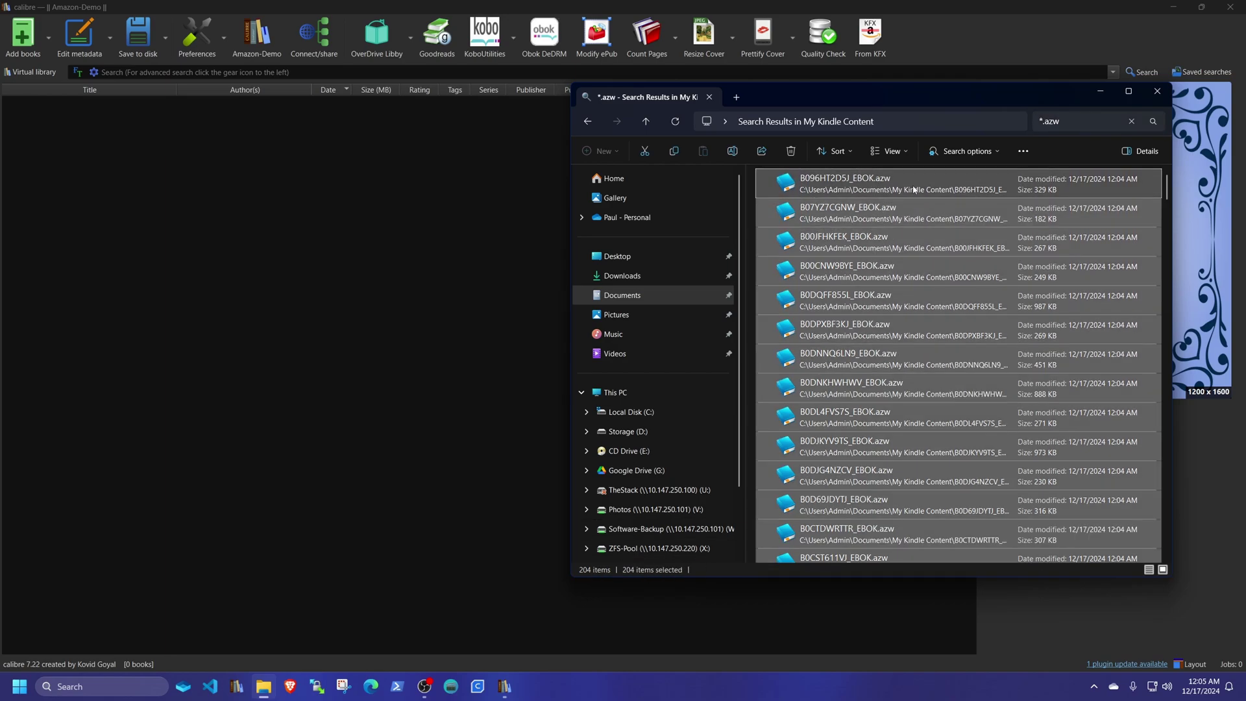
pyautogui.moveTo(880, 188); pyautogui.dragTo(371, 243)
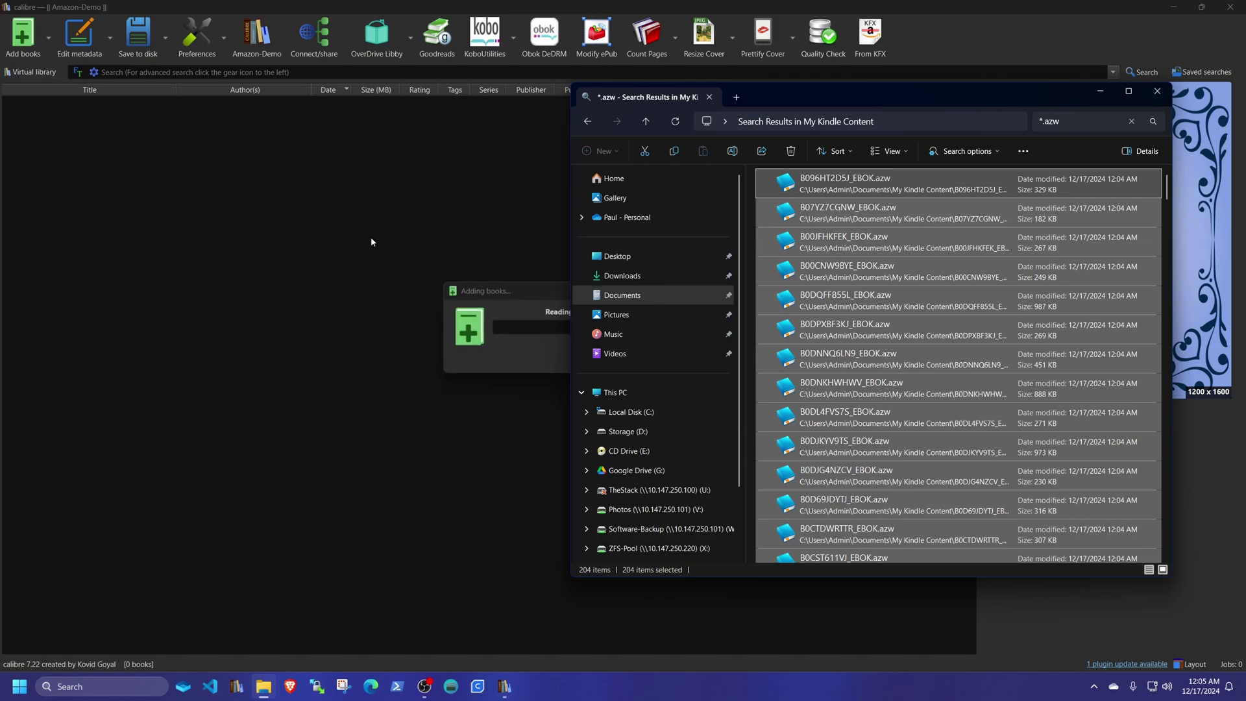
pyautogui.click(1156, 92)
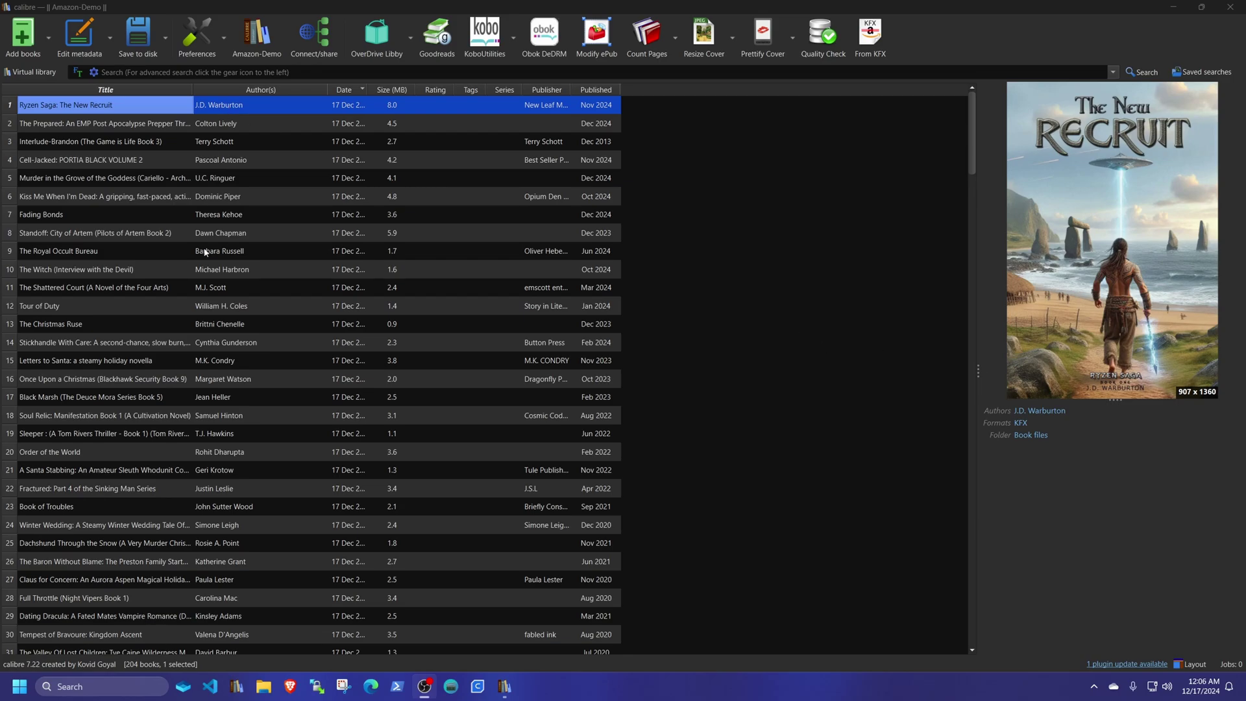
# - Look through the imported book list and check the covers and formats of the first three books
pyautogui.scroll(-1, 247, 169)
pyautogui.scroll(-8, 265, 343)
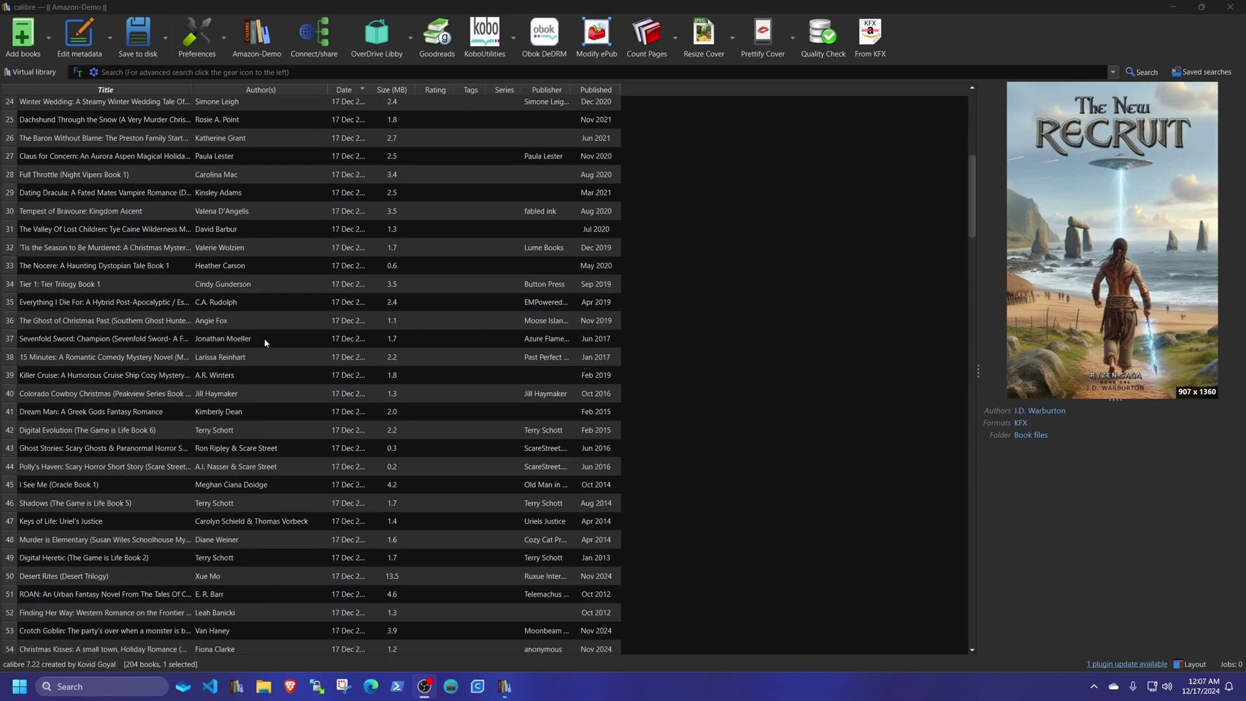
pyautogui.scroll(9, 265, 342)
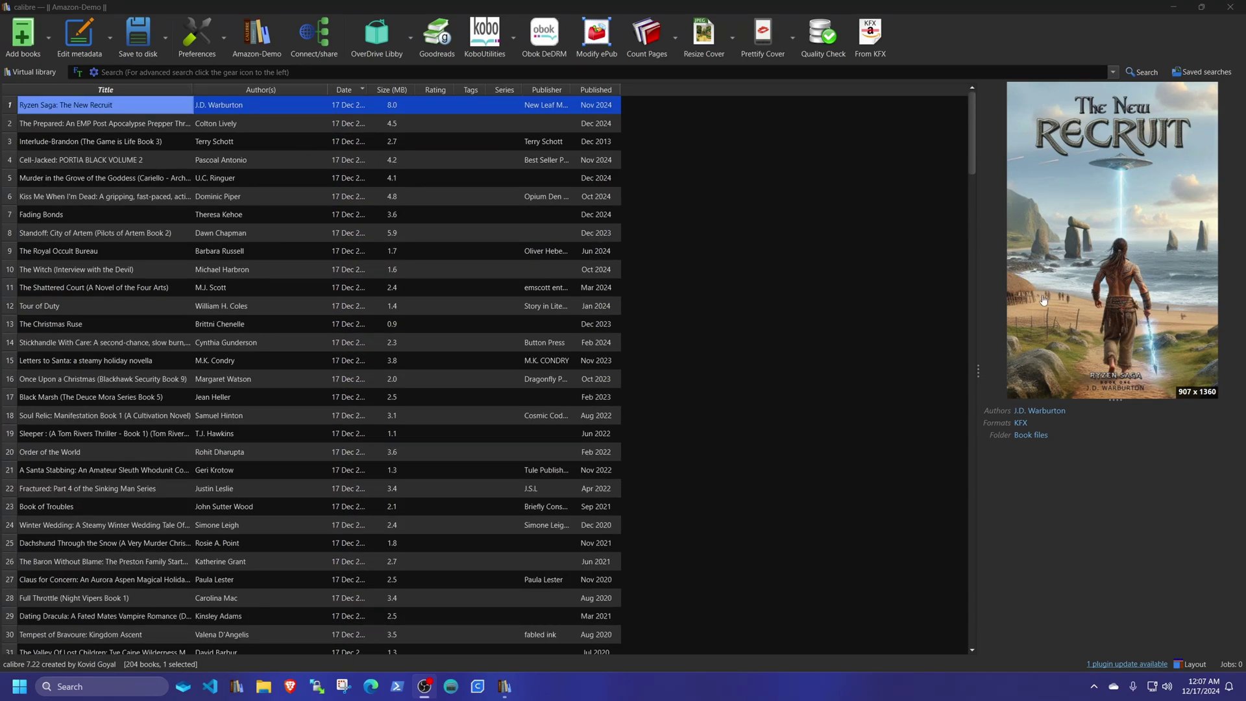
pyautogui.click(126, 129)
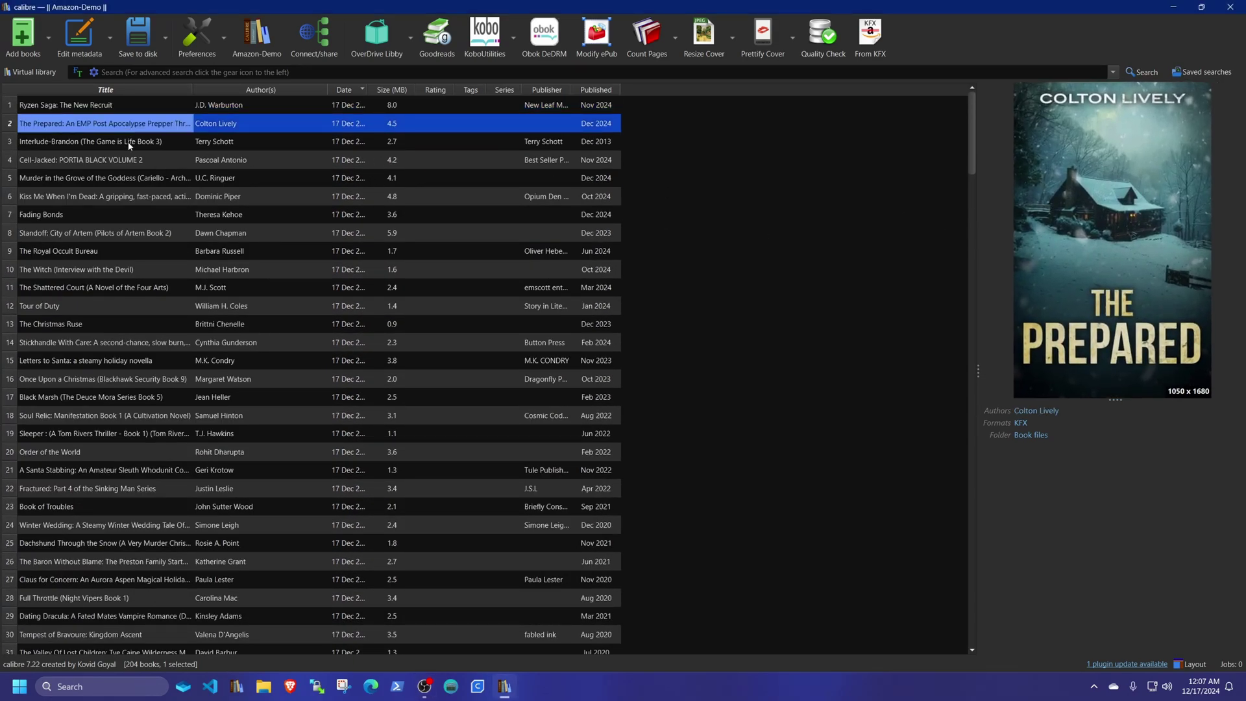
pyautogui.click(129, 142)
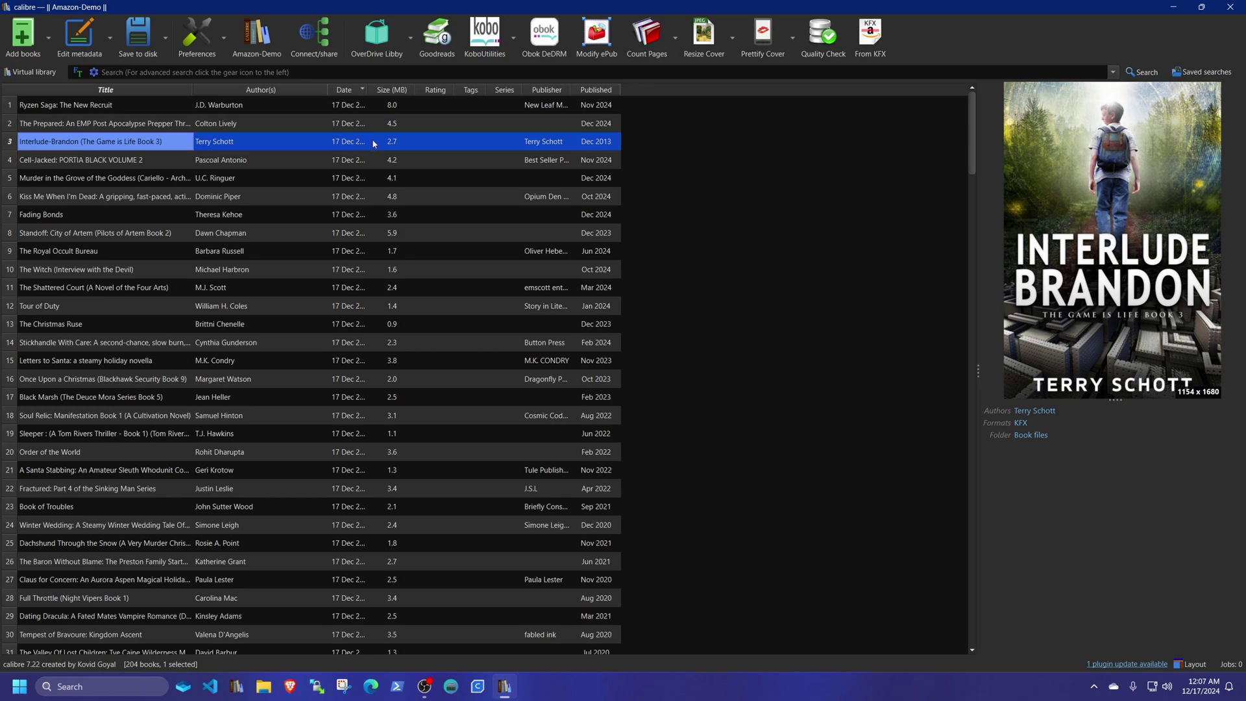
pyautogui.click(174, 104)
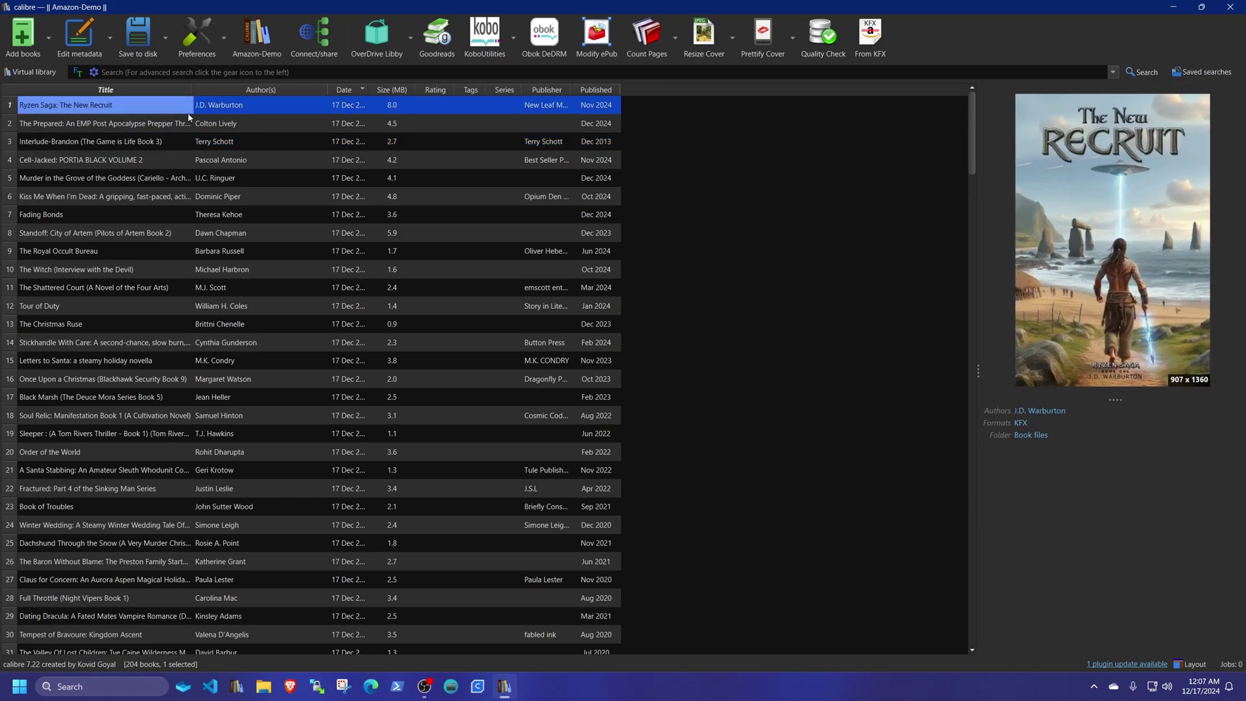
# - Inspect the individual conversion settings for The Prepared, including its output format, and close them without converting
pyautogui.click(104, 126)
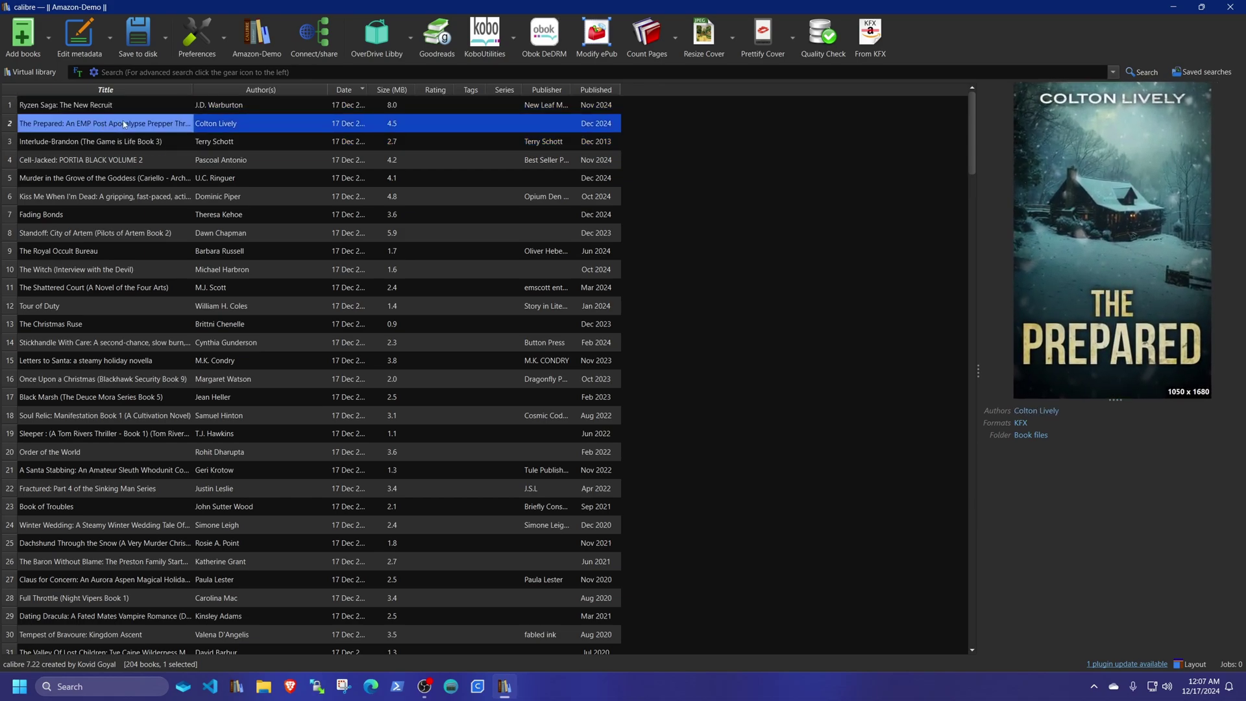
pyautogui.rightClick(125, 125)
pyautogui.moveTo(200, 207)
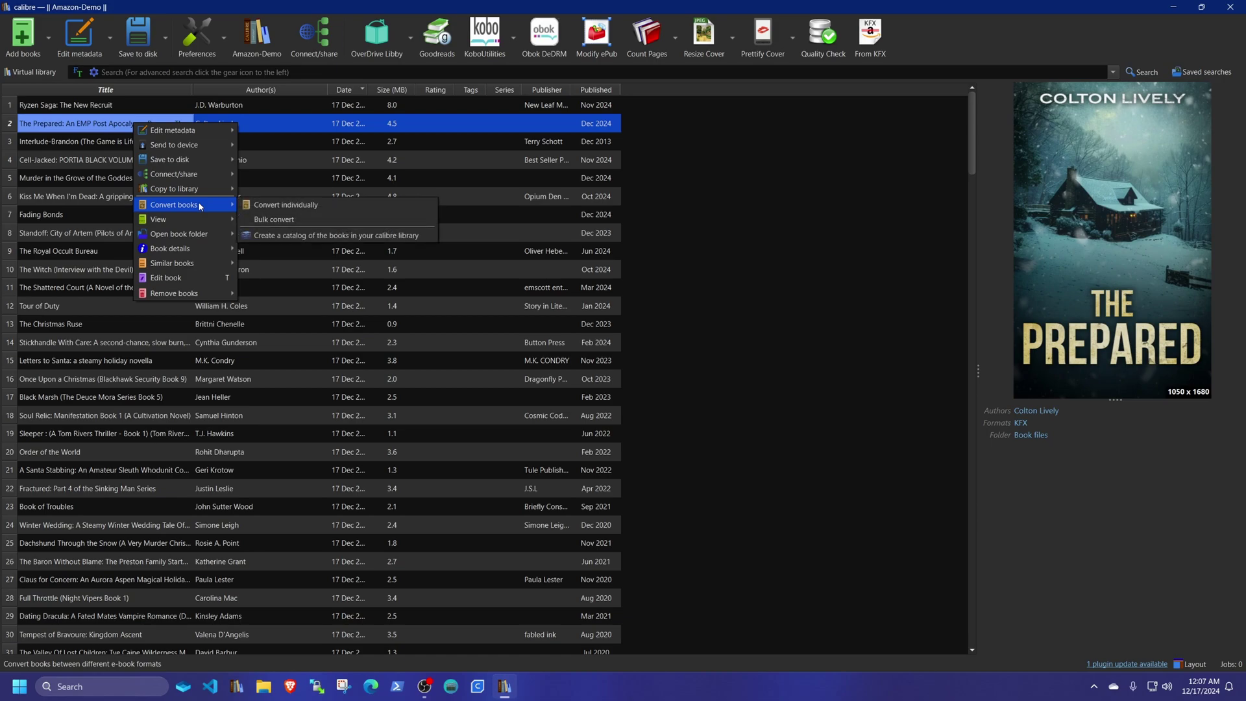
pyautogui.click(279, 206)
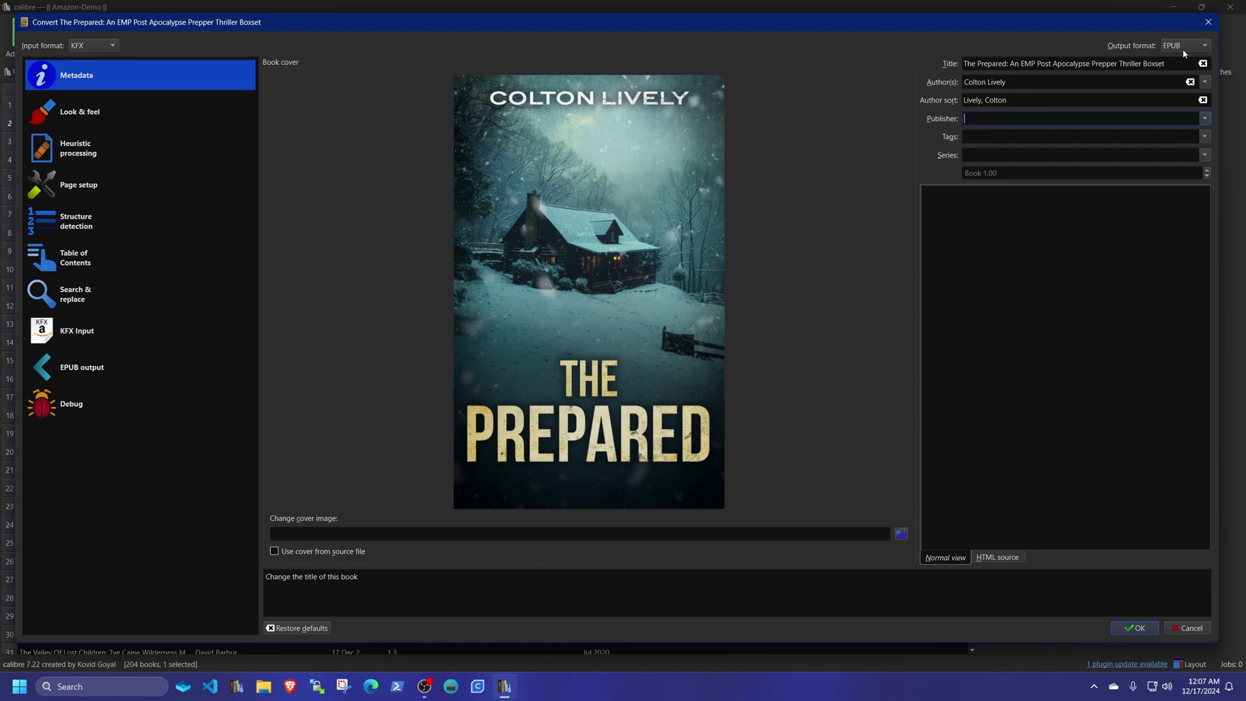
pyautogui.click(1208, 22)
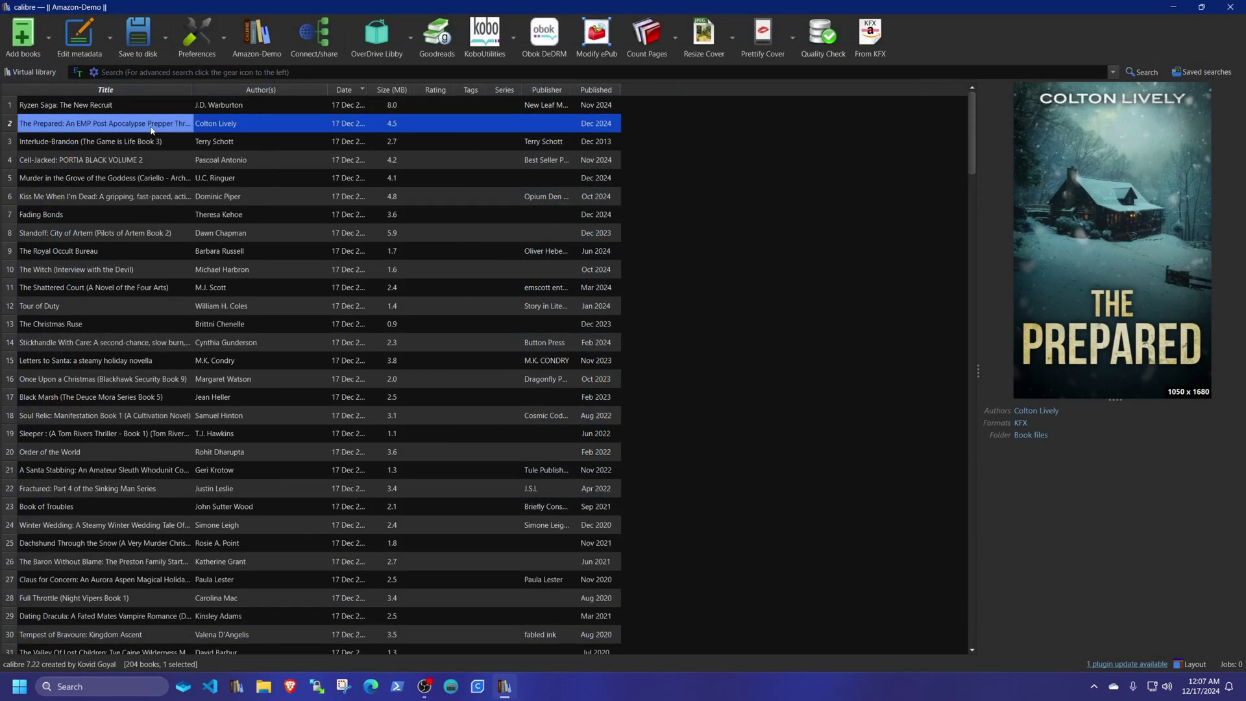
# - Download metadata for The Prepared and accept the matching result
pyautogui.rightClick(151, 130)
pyautogui.moveTo(195, 135)
pyautogui.click(293, 137)
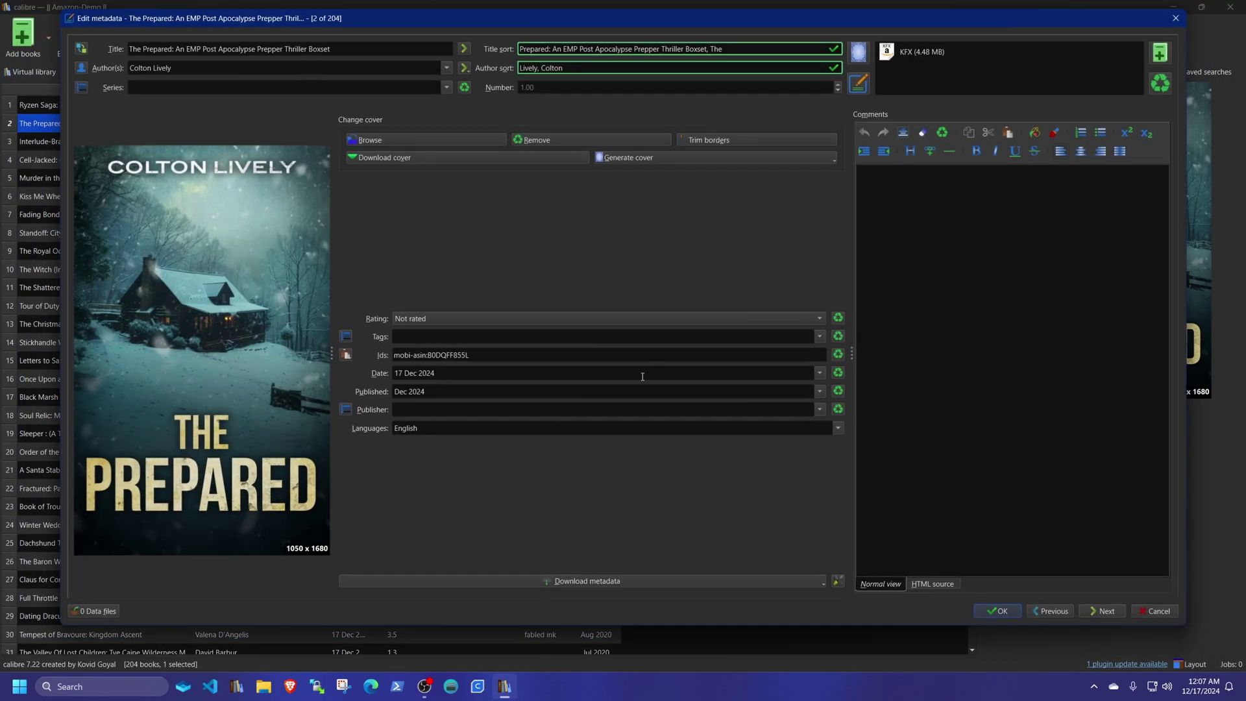
pyautogui.click(599, 580)
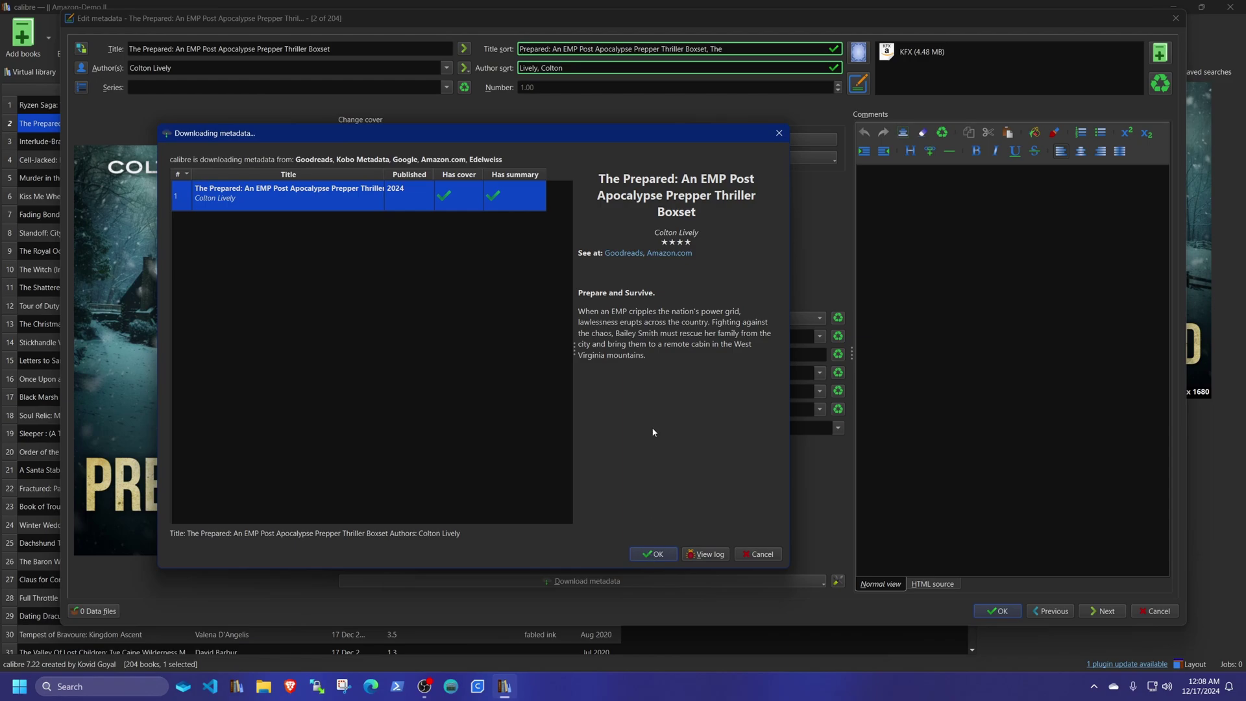
pyautogui.click(655, 554)
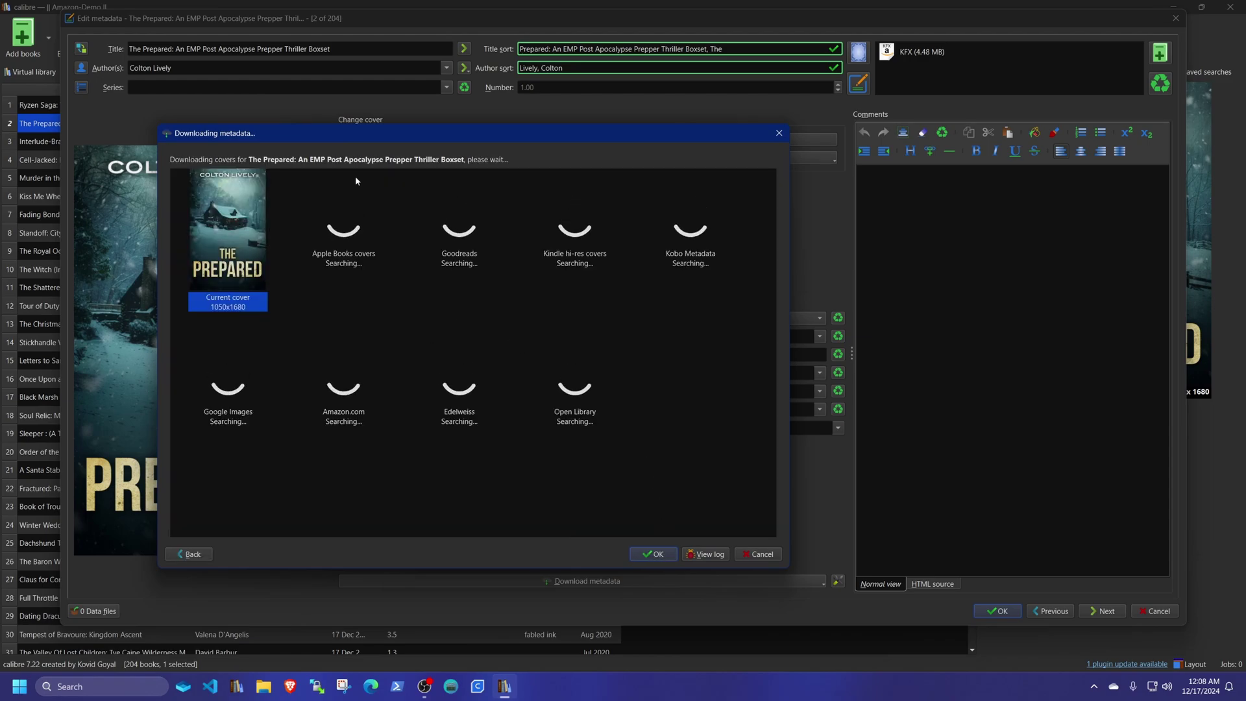
# - Compare the downloaded covers for The Prepared and keep the current 1050x1680 cover
pyautogui.moveTo(382, 137); pyautogui.dragTo(728, 137)
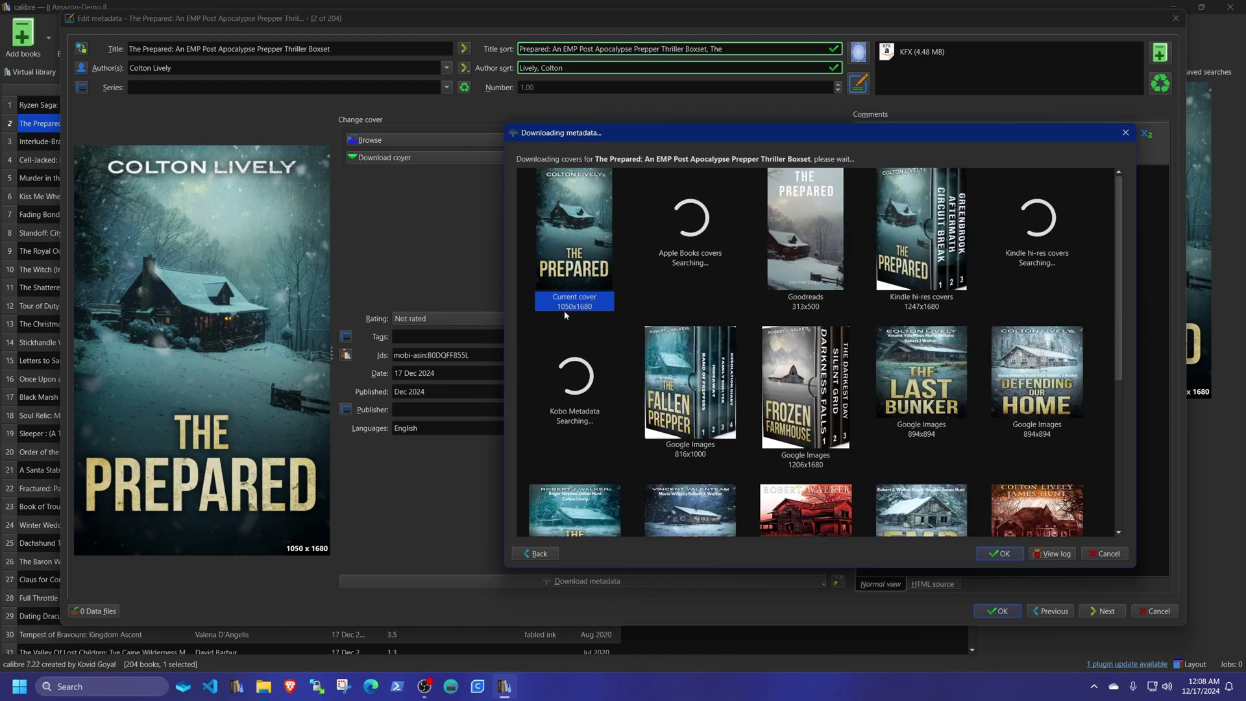
pyautogui.scroll(-2, 762, 306)
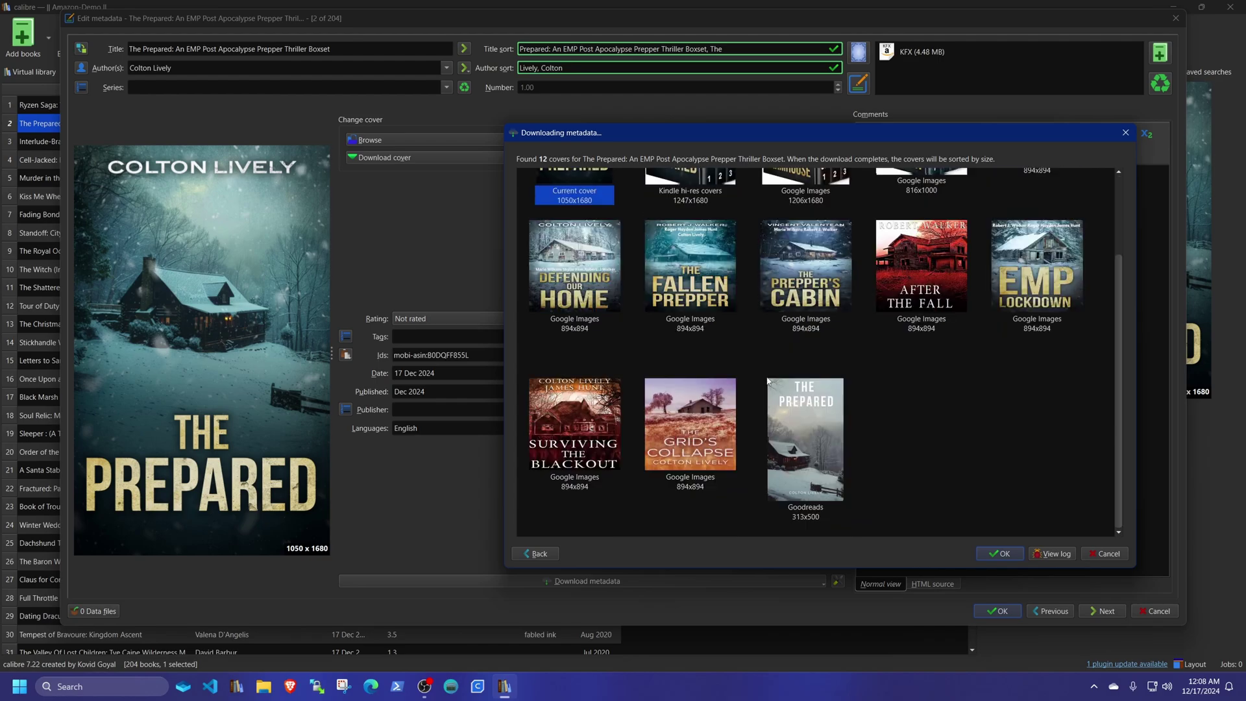
pyautogui.scroll(2, 758, 433)
pyautogui.click(1000, 553)
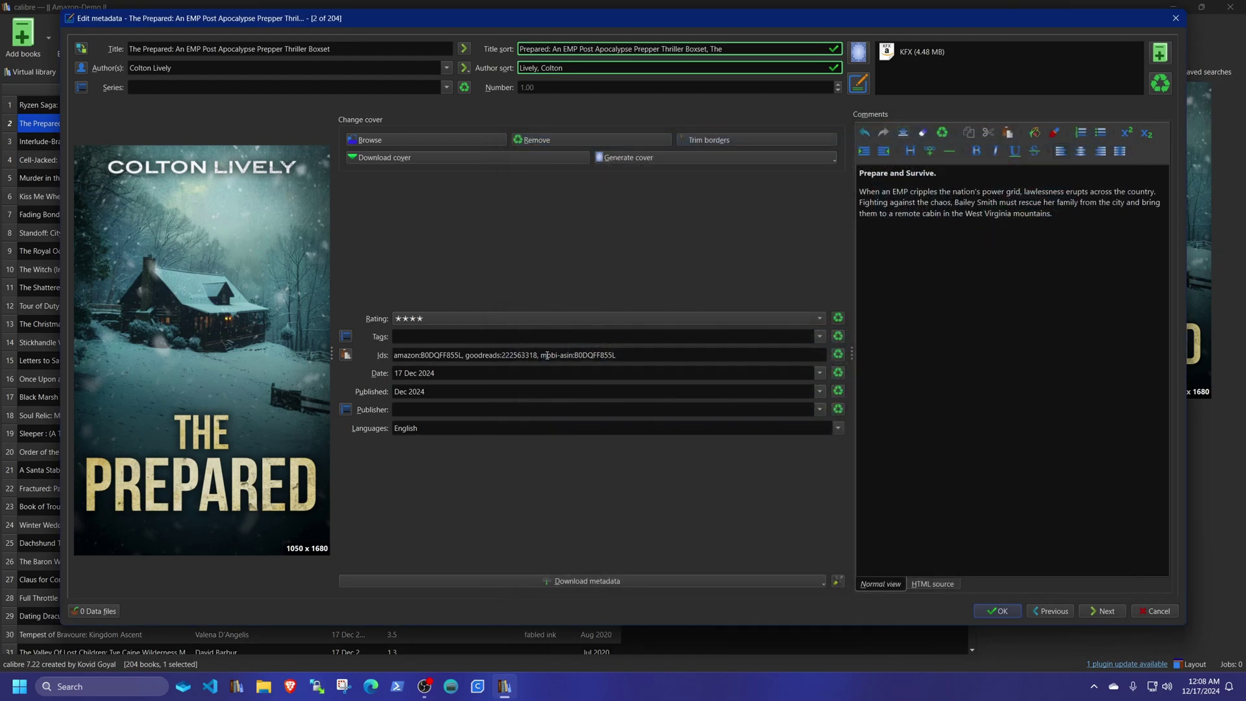
# - Check the Ids of The Prepared, save its downloaded metadata, and review the description in the book details
pyautogui.moveTo(394, 355); pyautogui.dragTo(542, 356)
pyautogui.click(517, 355)
pyautogui.click(601, 355)
pyautogui.click(999, 611)
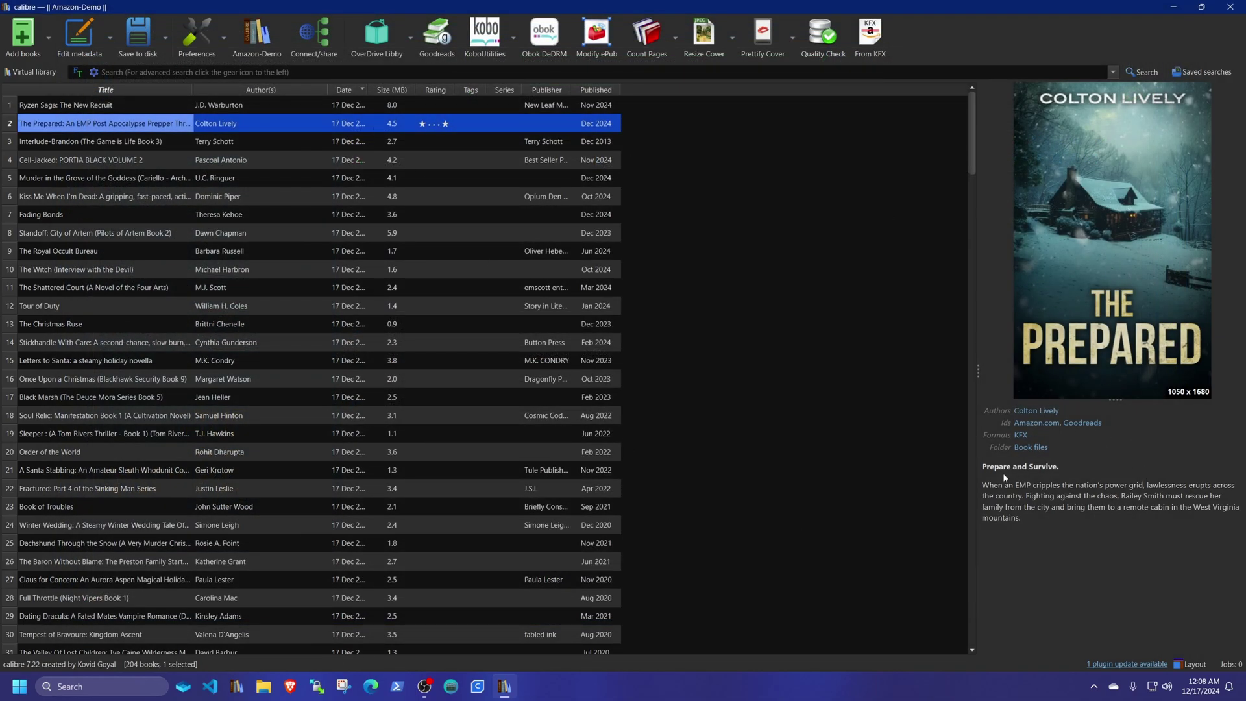
pyautogui.moveTo(988, 467); pyautogui.dragTo(1105, 523)
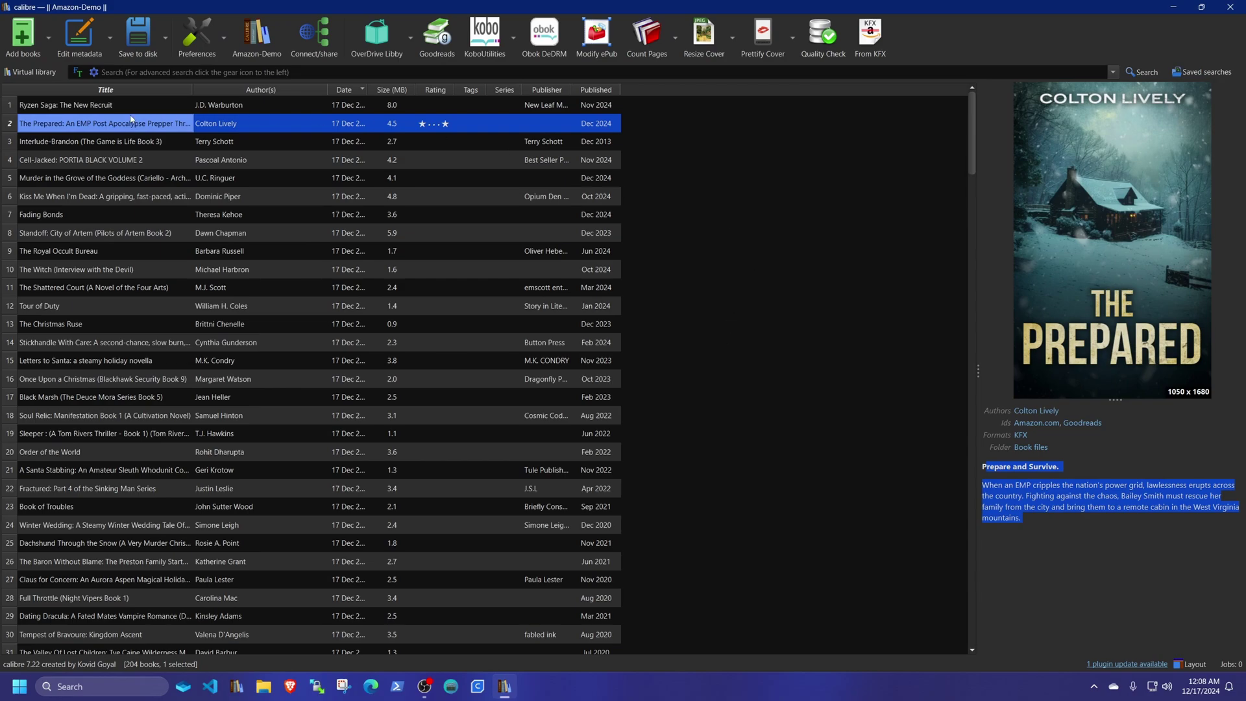
# - Convert The Prepared individually from KFX to EPUB and check the conversion job's progress
pyautogui.rightClick(177, 127)
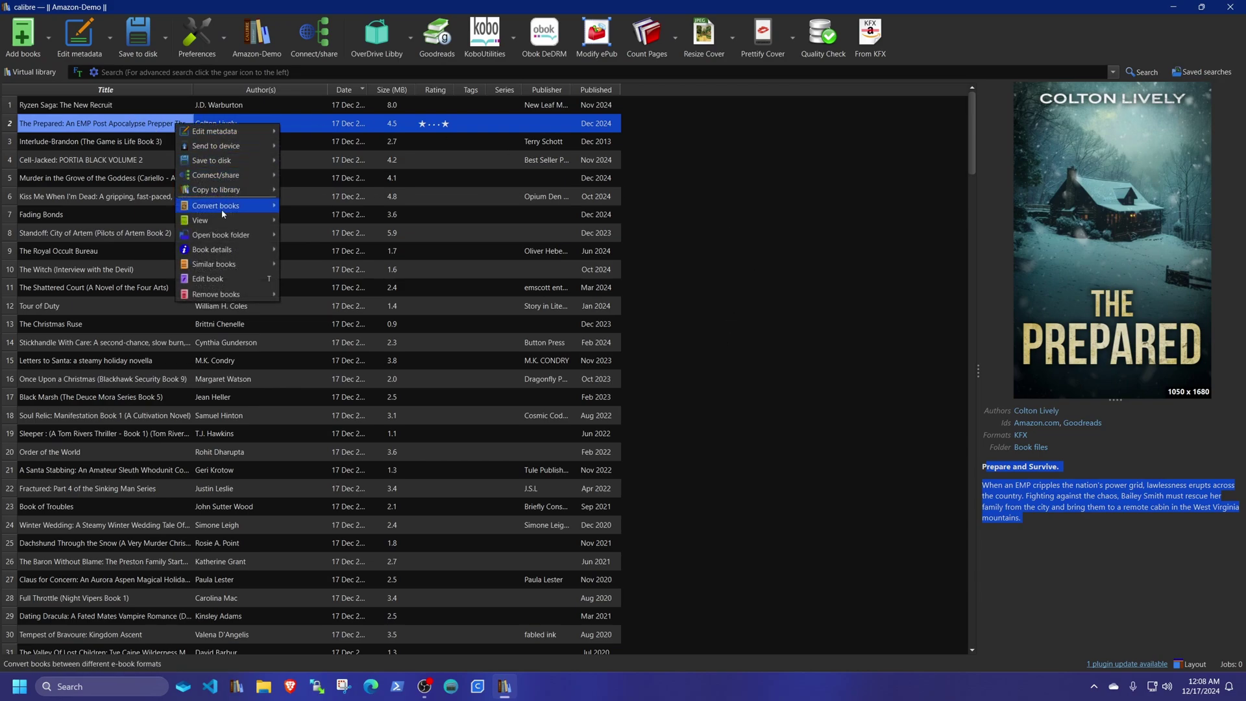
pyautogui.moveTo(221, 207)
pyautogui.click(326, 206)
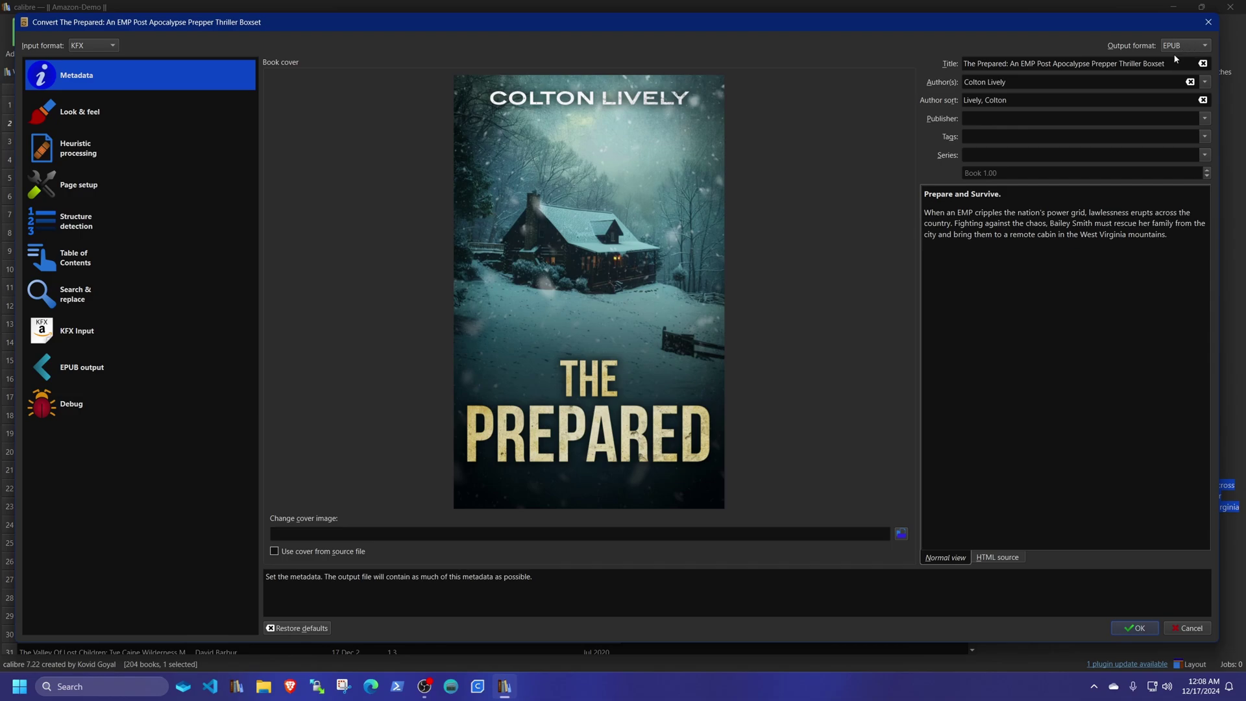
pyautogui.click(1135, 628)
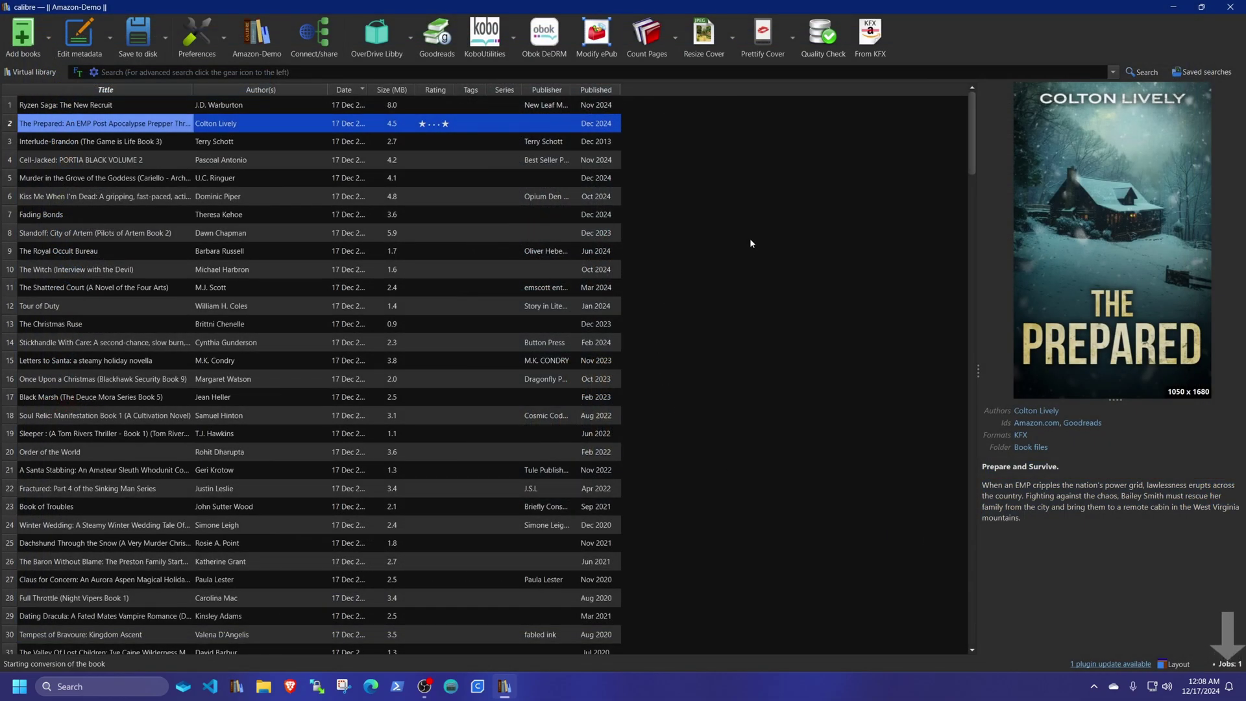
pyautogui.click(1225, 664)
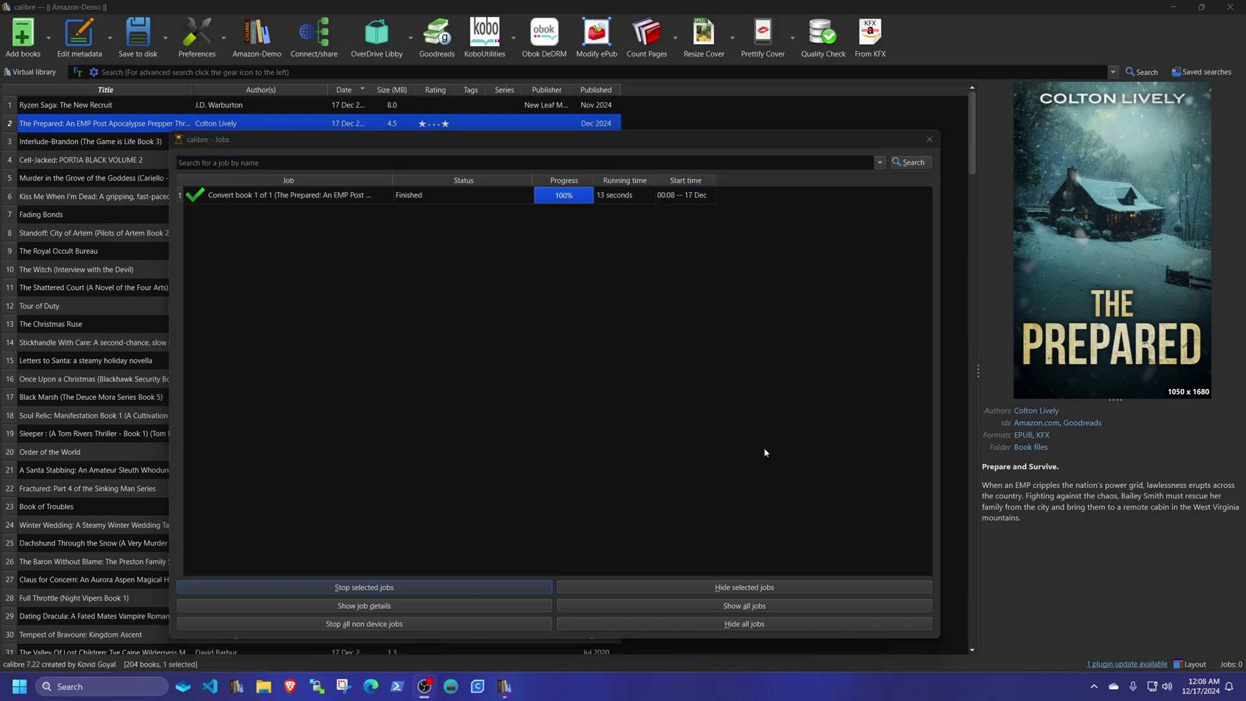
pyautogui.click(930, 140)
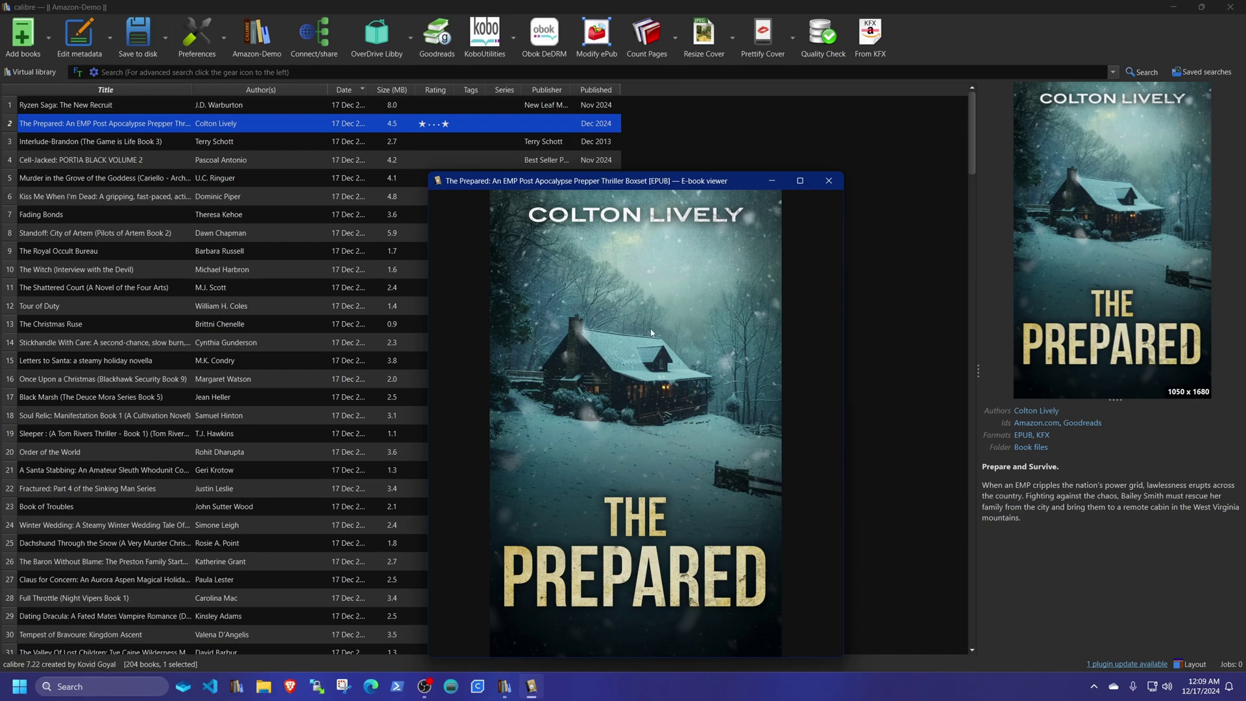
# - Page through the converted EPUB of The Prepared in the e-book viewer and close it
pyautogui.press('Right')
pyautogui.press('Right')
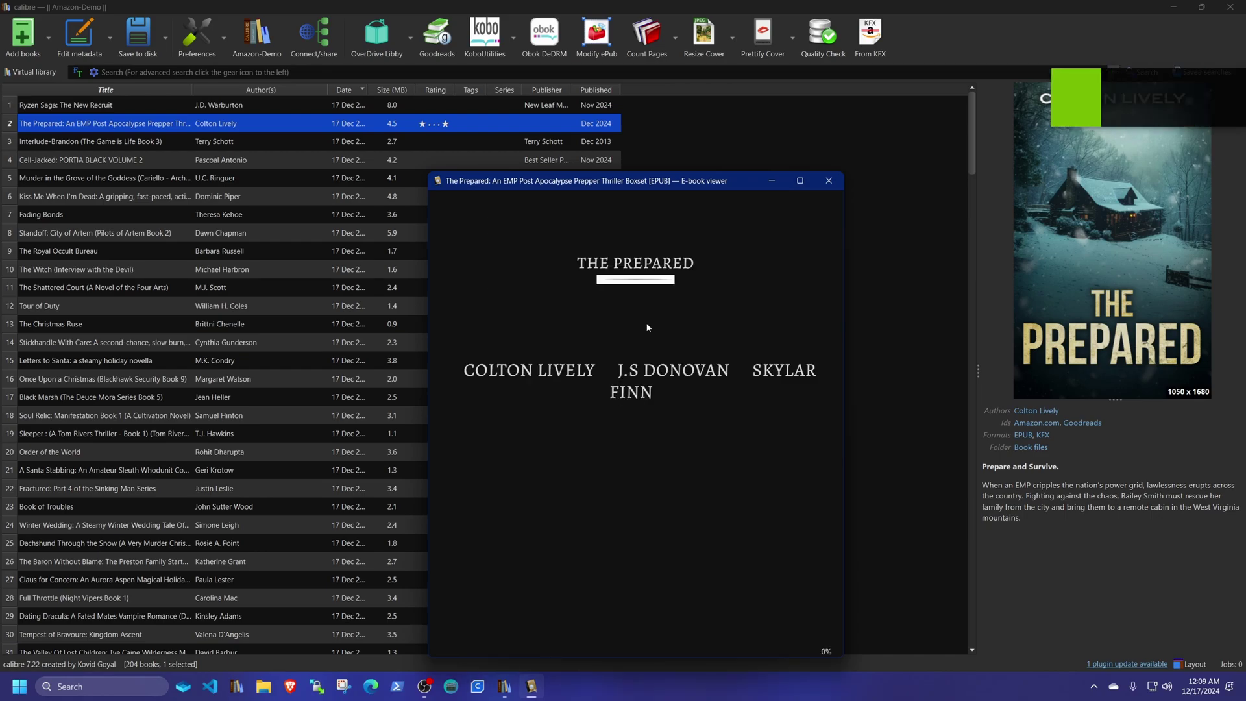
pyautogui.scroll(-15, 647, 325)
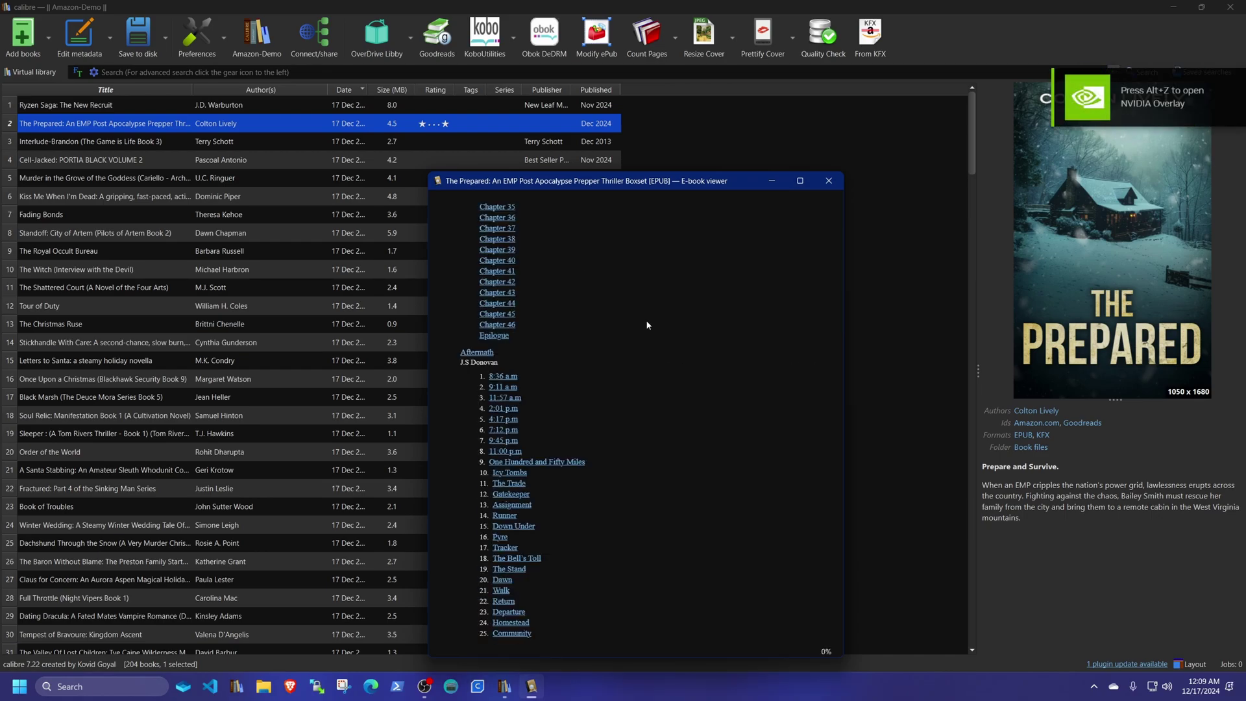
pyautogui.scroll(-3, 647, 324)
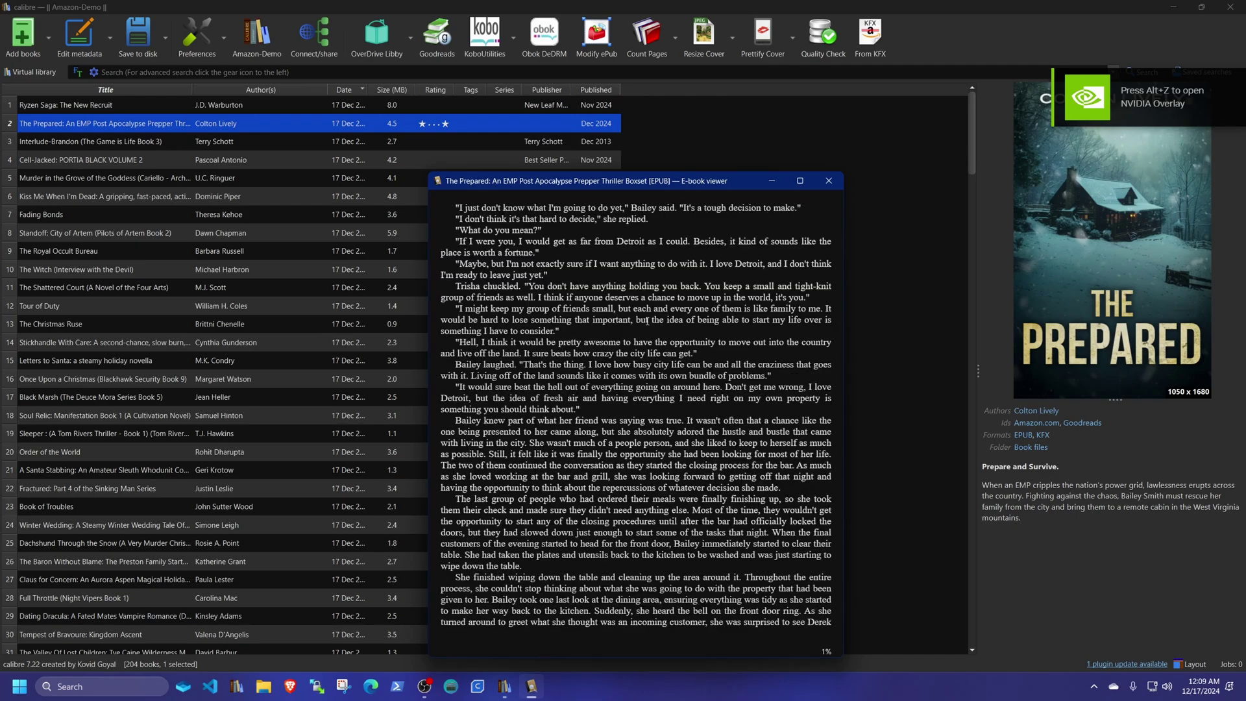
pyautogui.scroll(15, 650, 317)
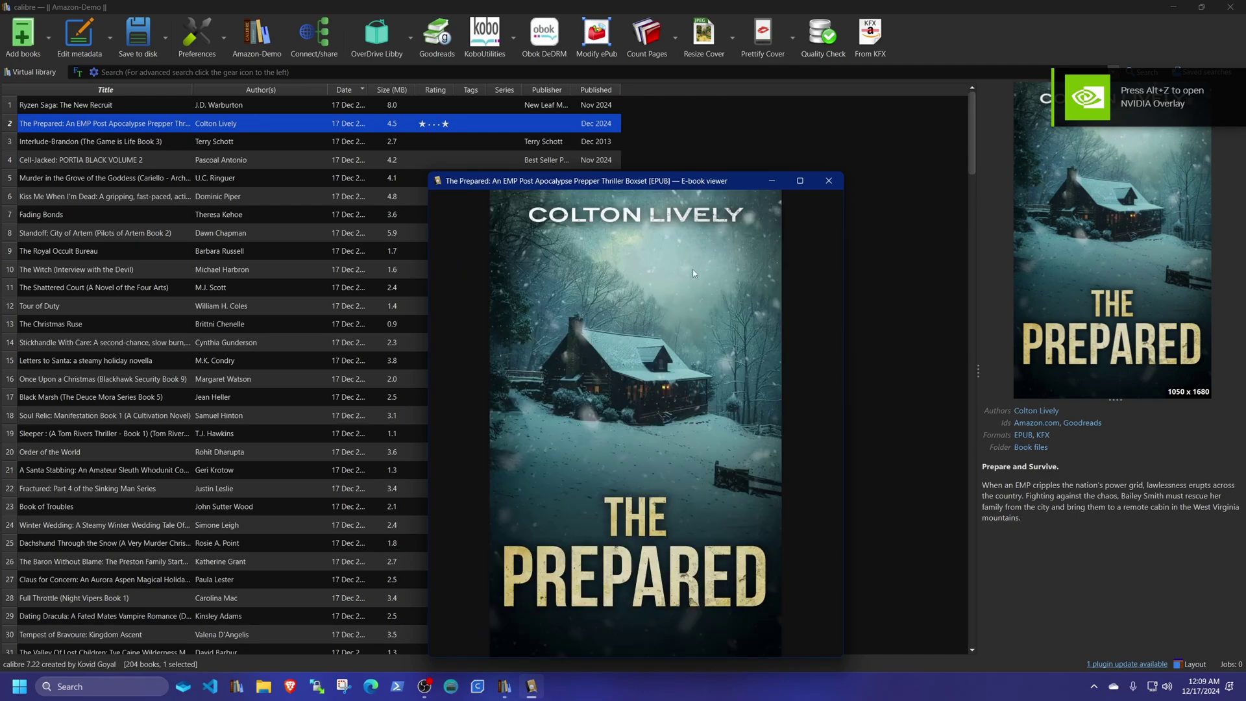
pyautogui.click(829, 182)
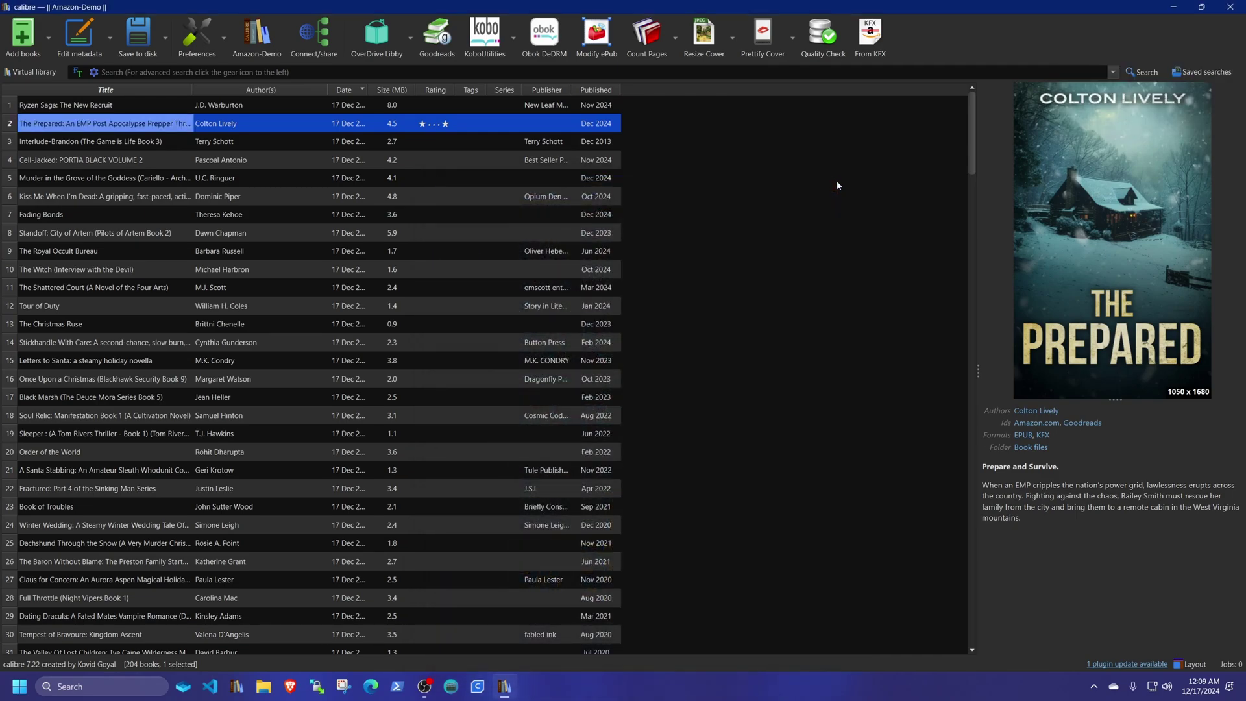
pyautogui.click(85, 106)
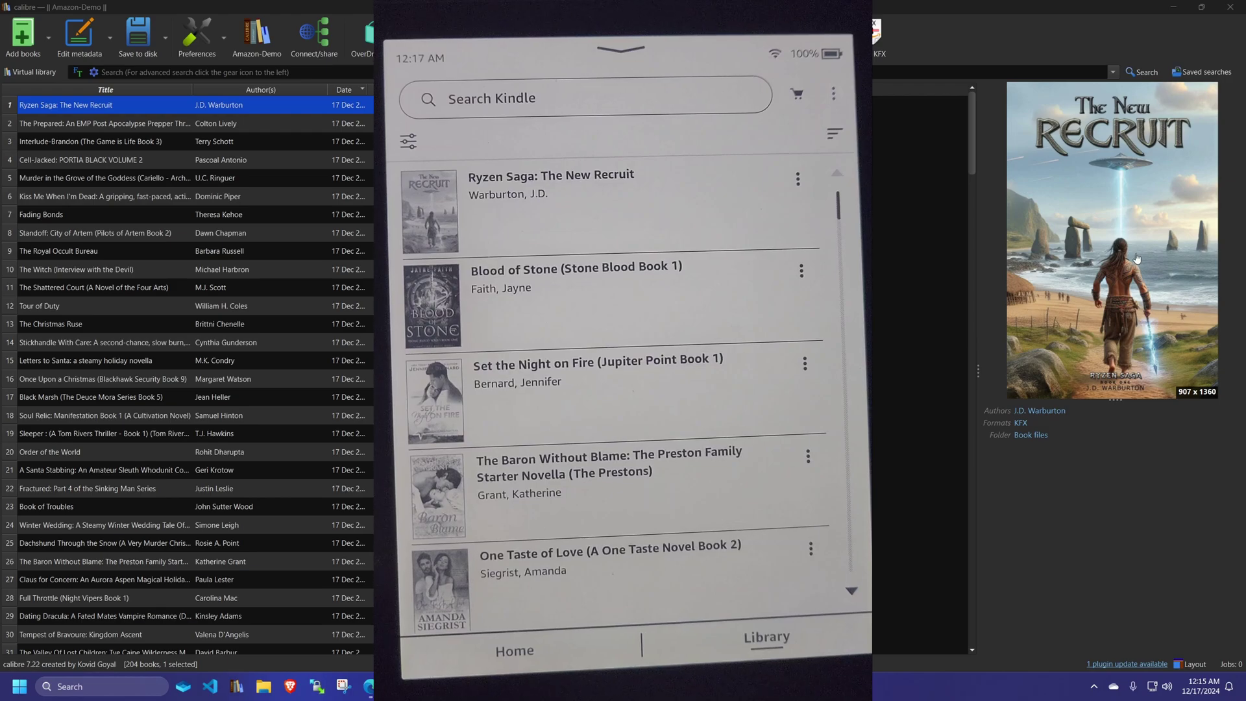
pyautogui.click(116, 123)
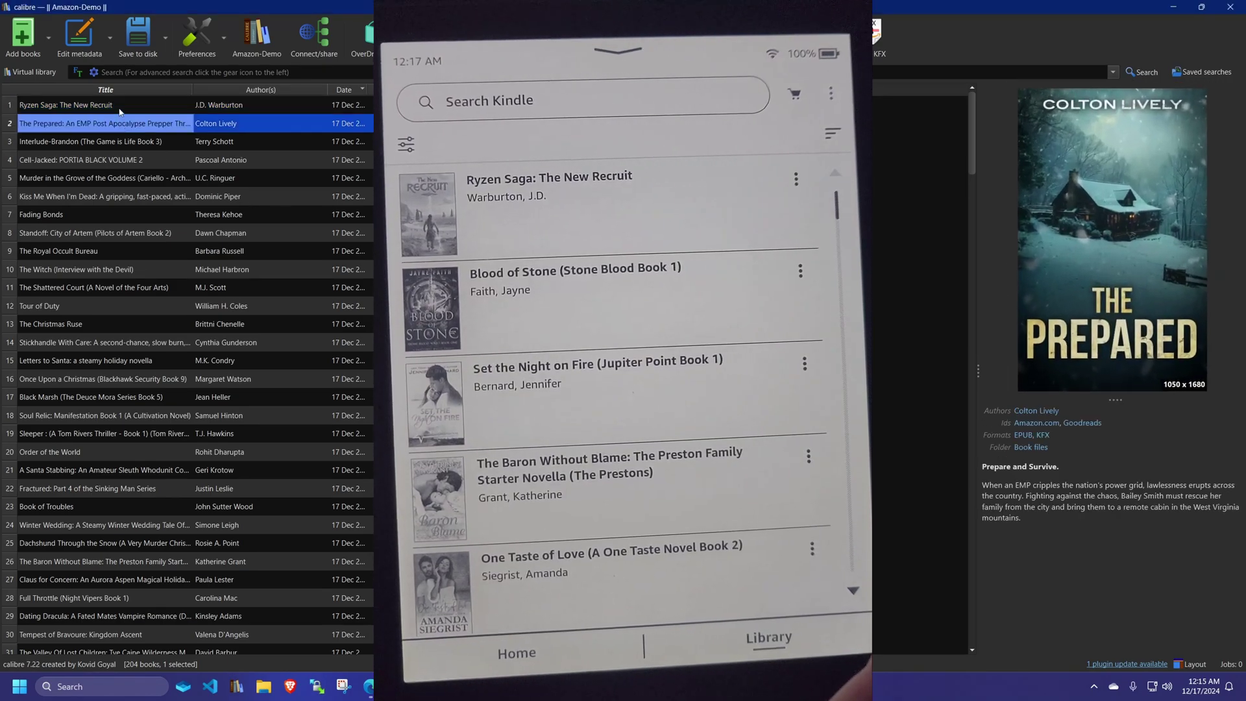
pyautogui.click(119, 109)
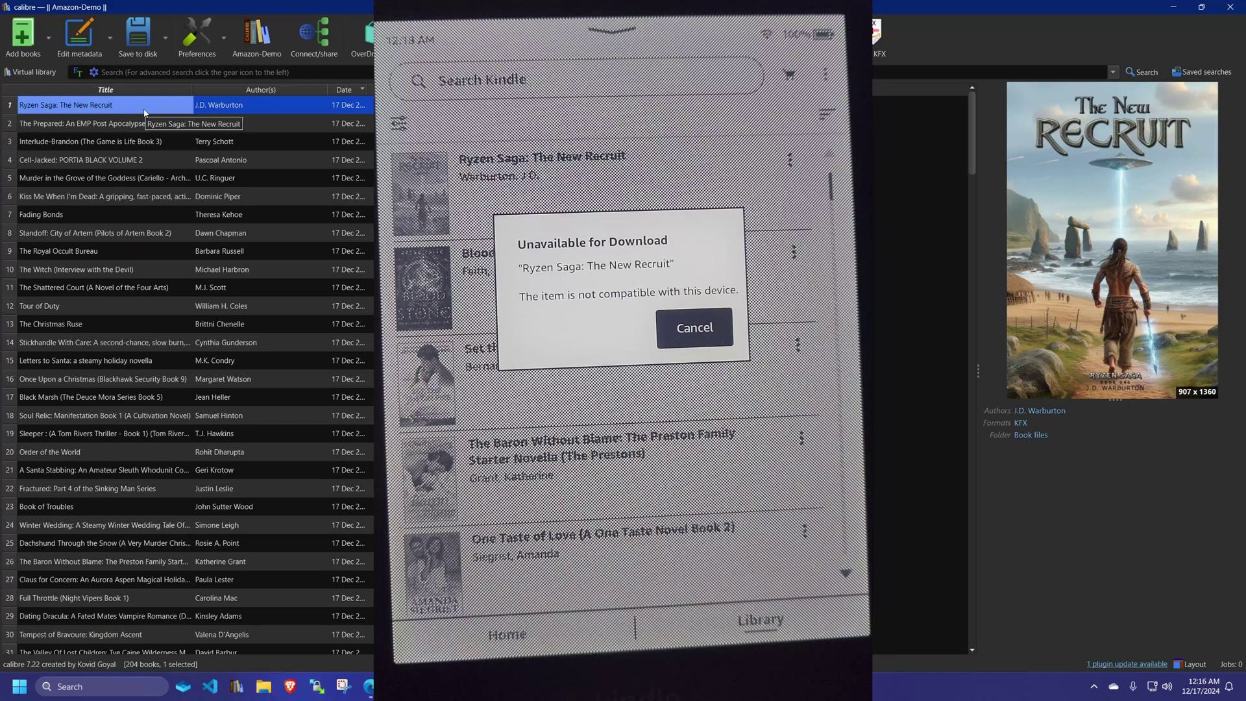
pyautogui.press('Down')
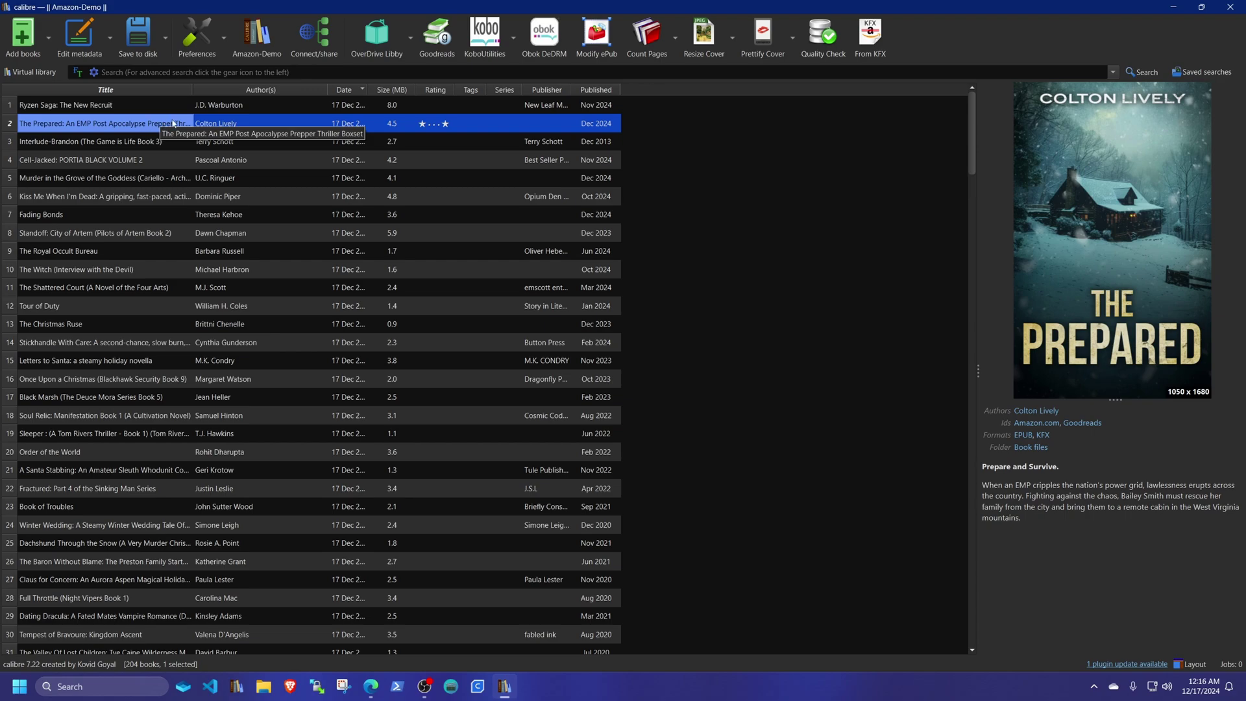
# - Try to convert Ryzen Saga: The New Recruit individually from KFX to EPUB and check the conversion job's progress
pyautogui.click(154, 108)
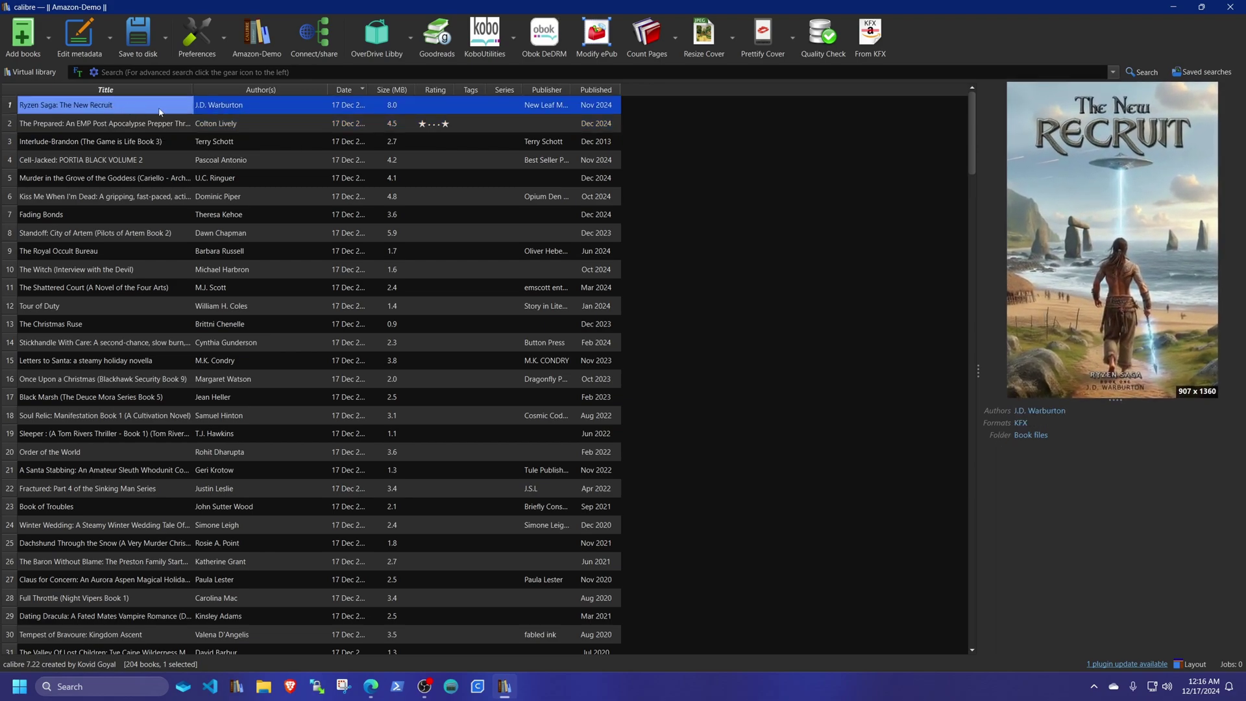
pyautogui.rightClick(156, 111)
pyautogui.moveTo(223, 115)
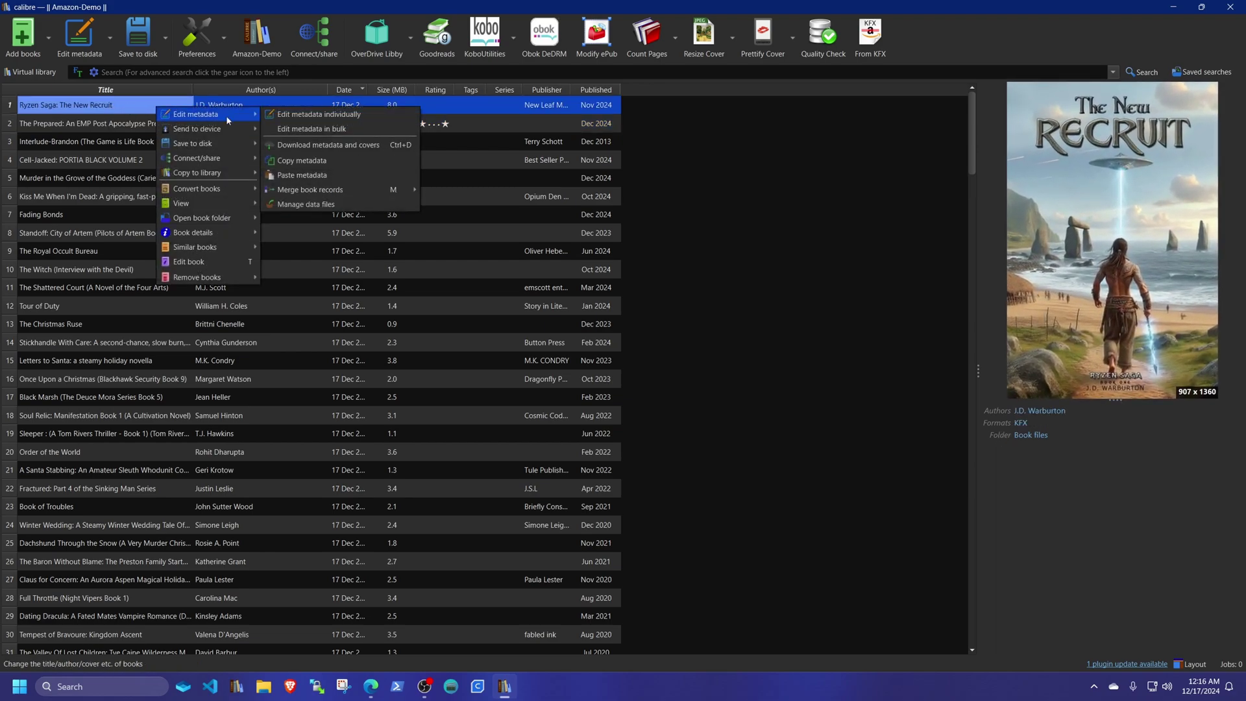
pyautogui.moveTo(227, 189)
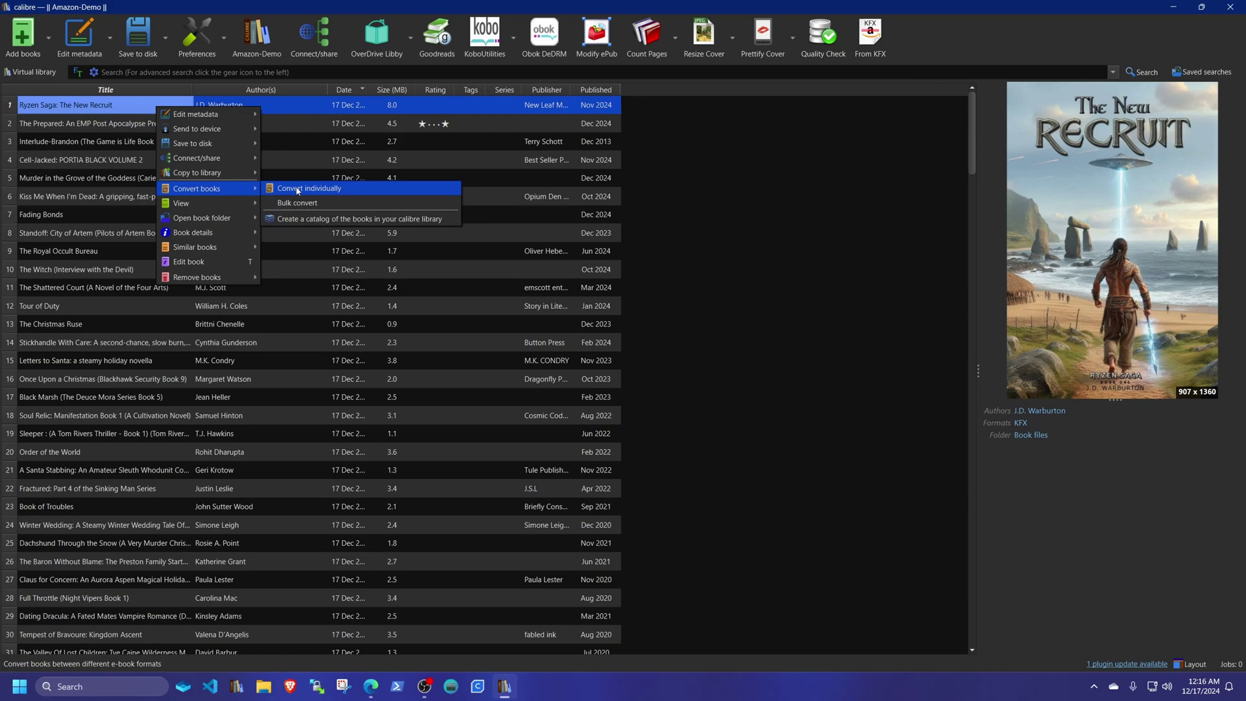
pyautogui.click(298, 189)
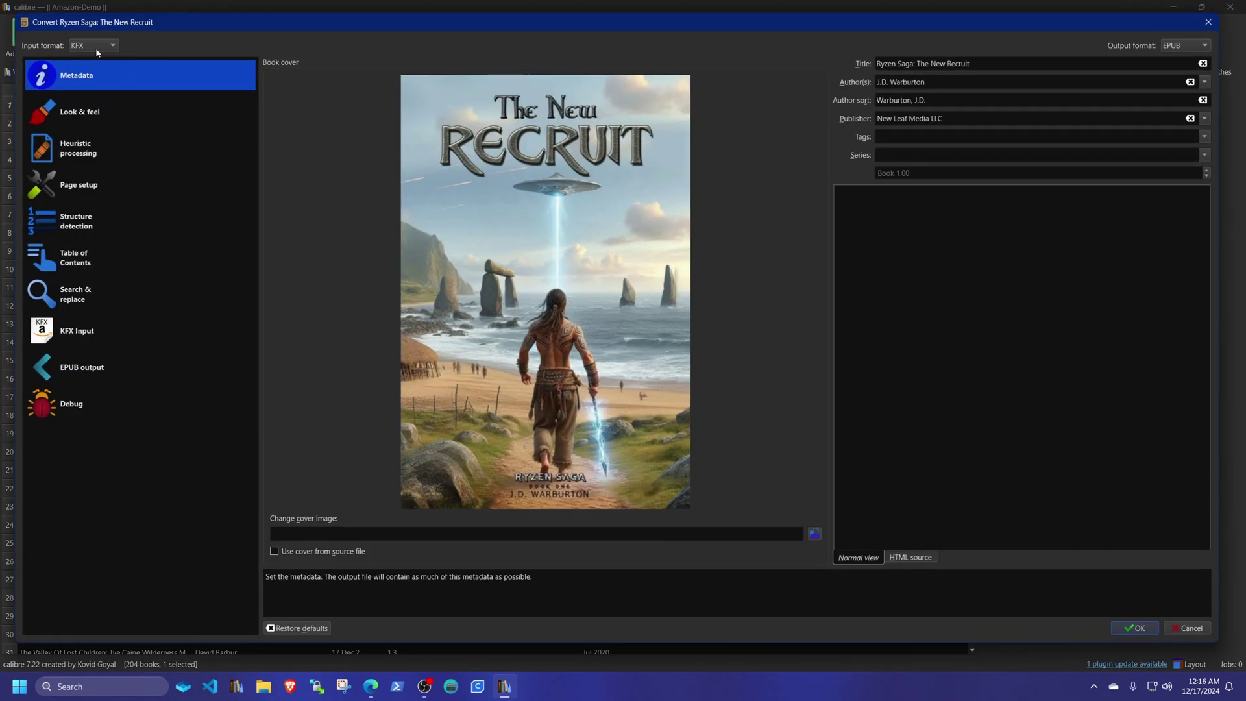
pyautogui.click(1135, 629)
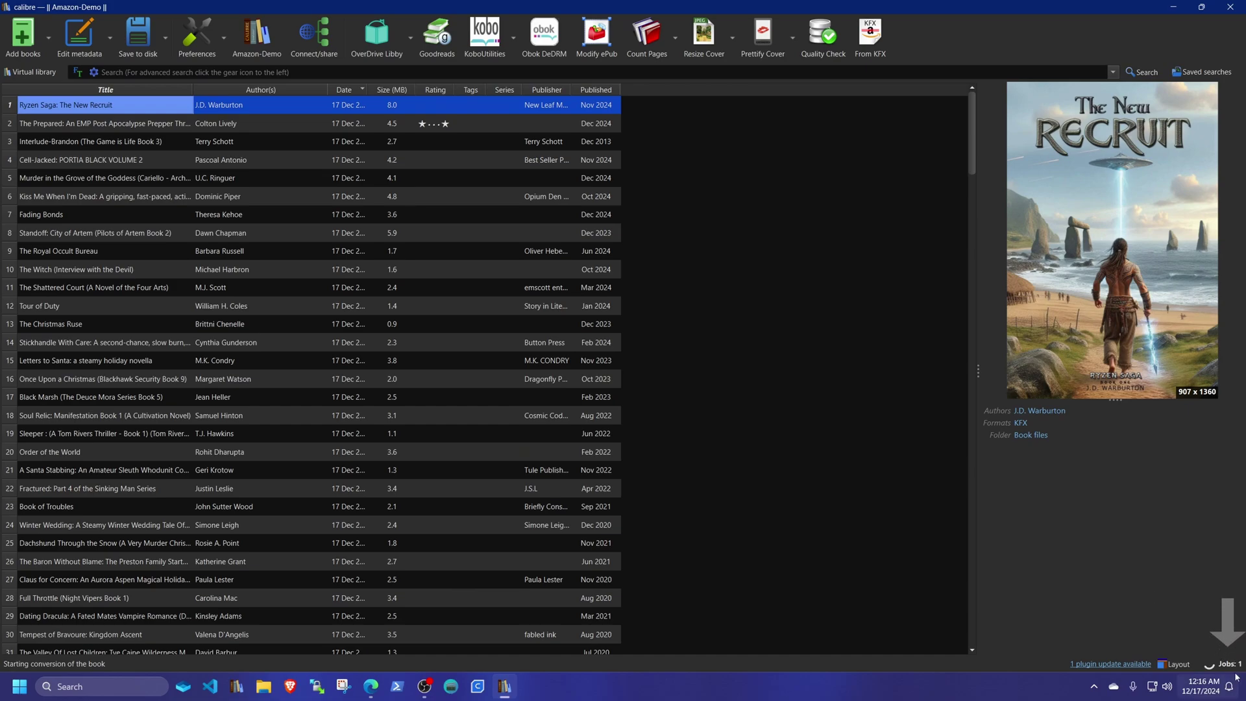
pyautogui.click(1226, 663)
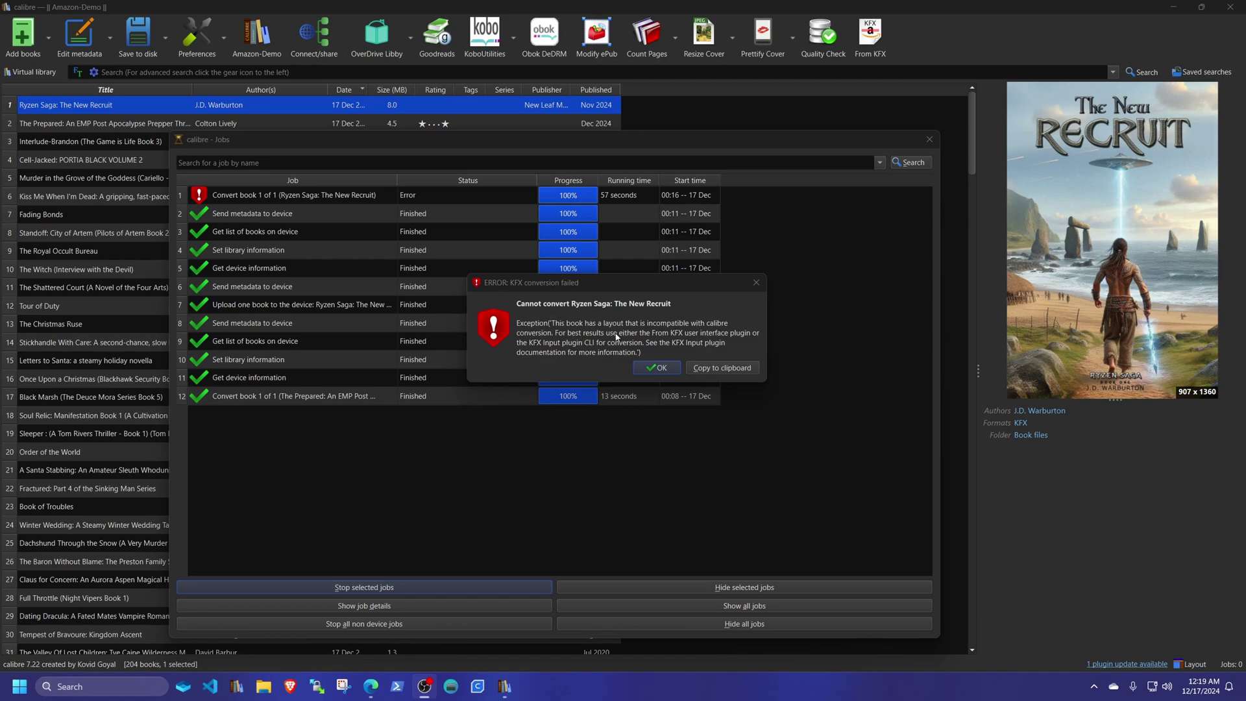
pyautogui.click(658, 368)
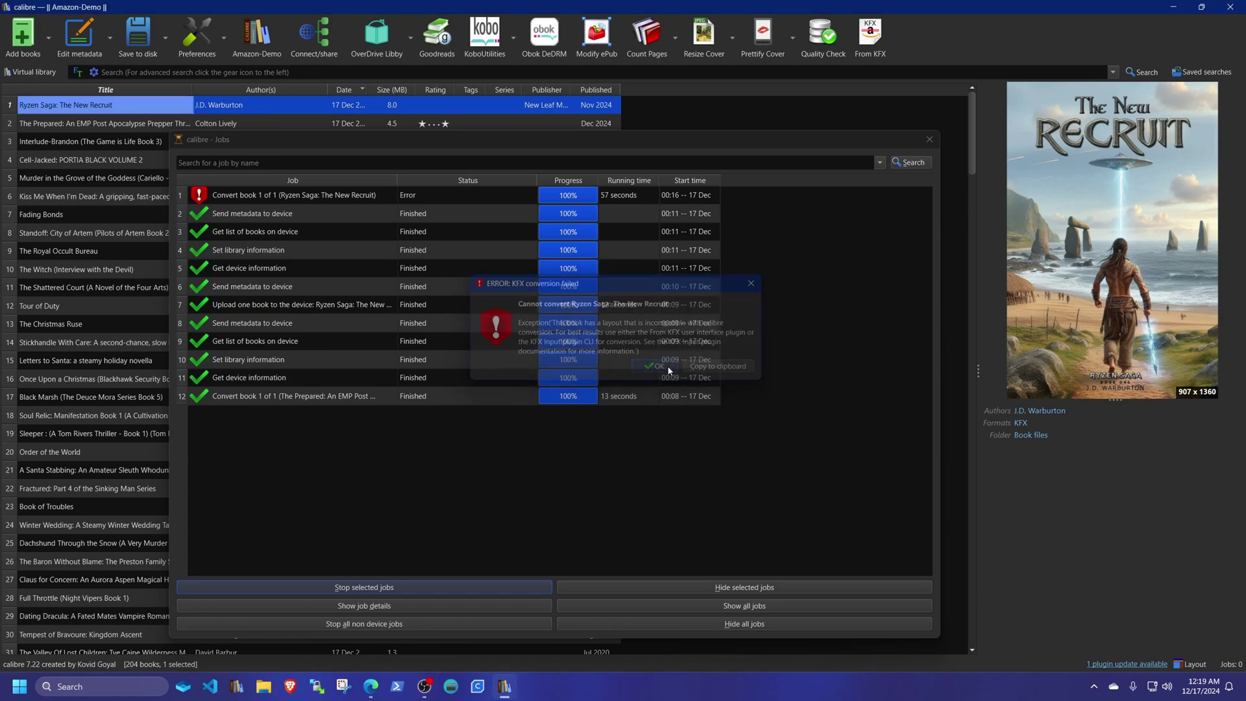
# - Examine the log of the Ryzen Saga conversion job for the cause of the error and close the job list
pyautogui.click(385, 198)
pyautogui.doubleClick(386, 195)
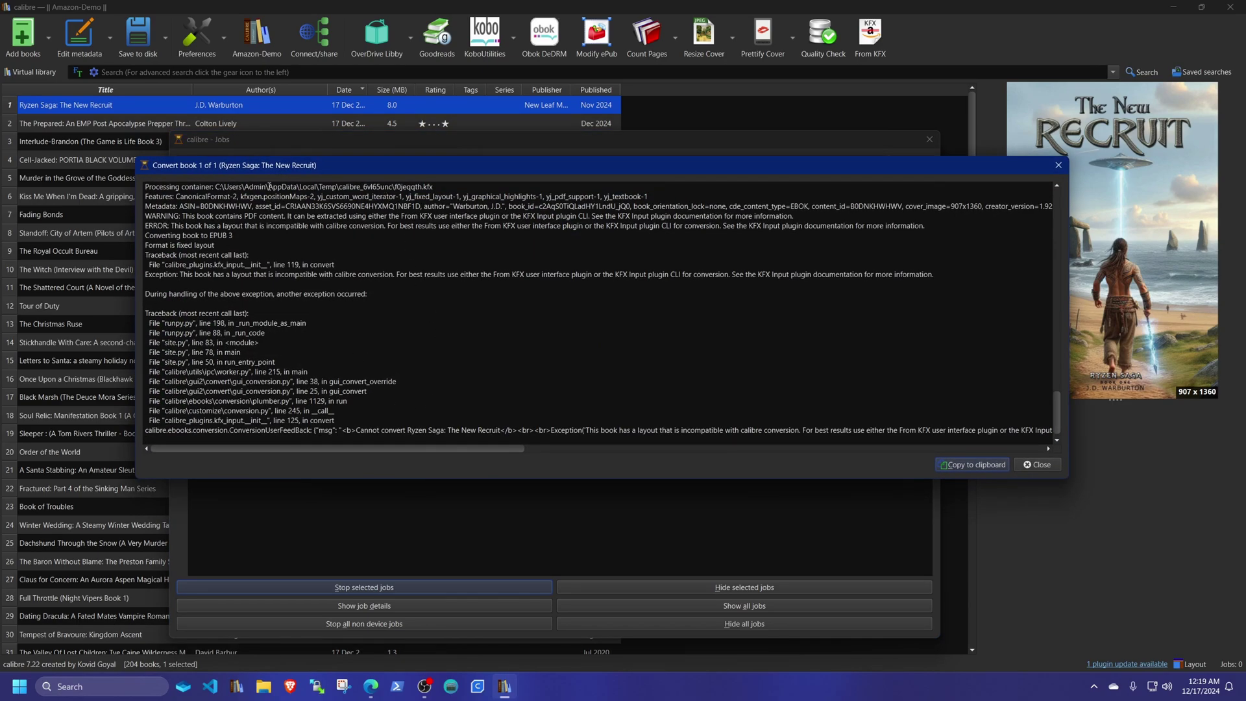
pyautogui.moveTo(270, 187); pyautogui.dragTo(276, 365)
pyautogui.click(626, 249)
pyautogui.moveTo(182, 216); pyautogui.dragTo(284, 222)
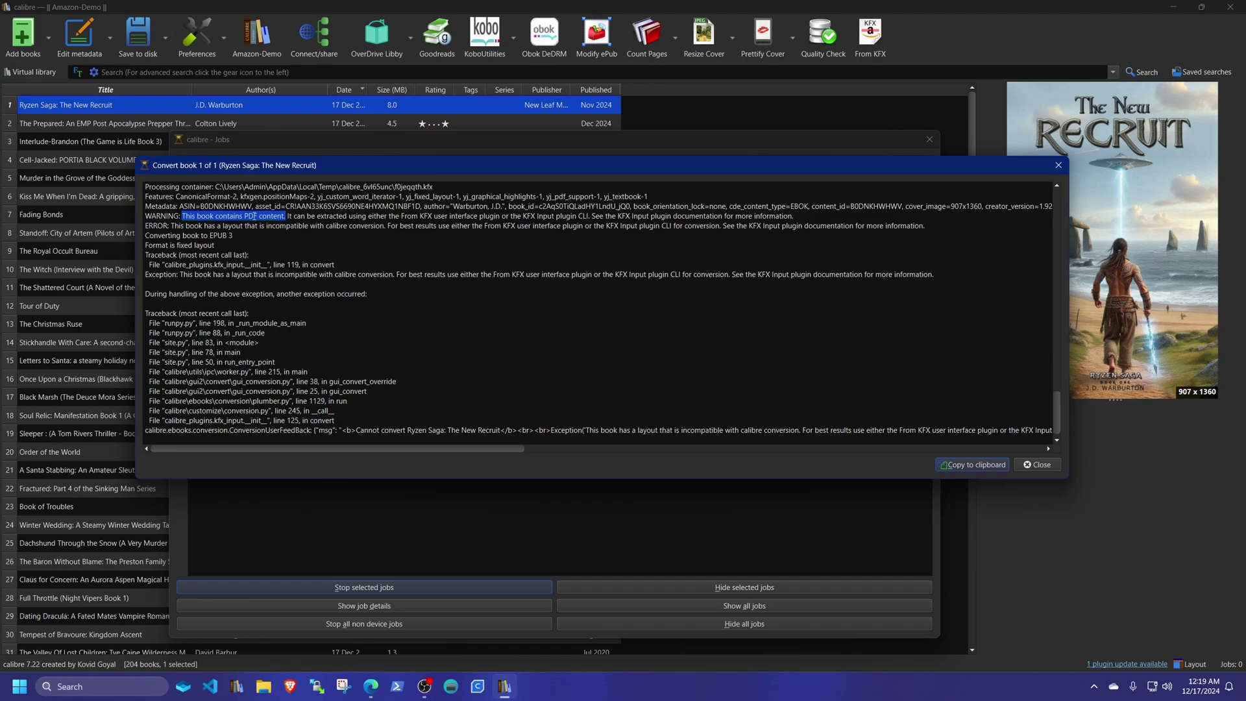
pyautogui.click(1037, 465)
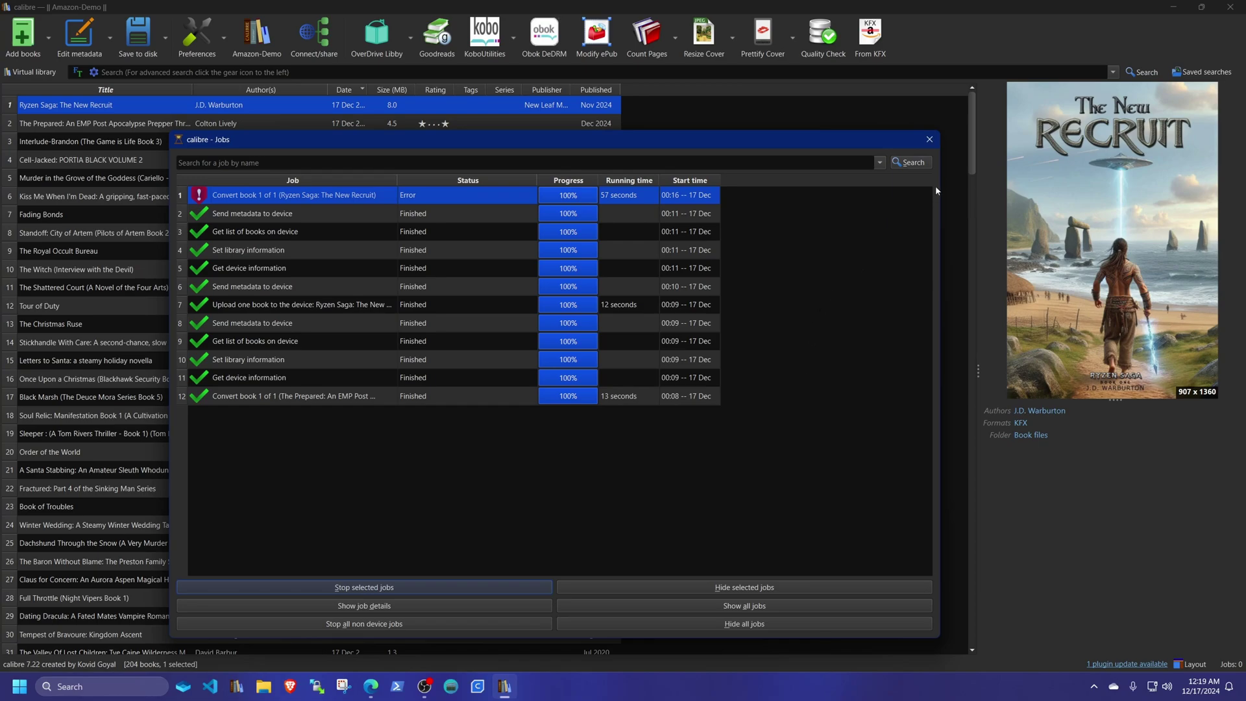
pyautogui.click(929, 140)
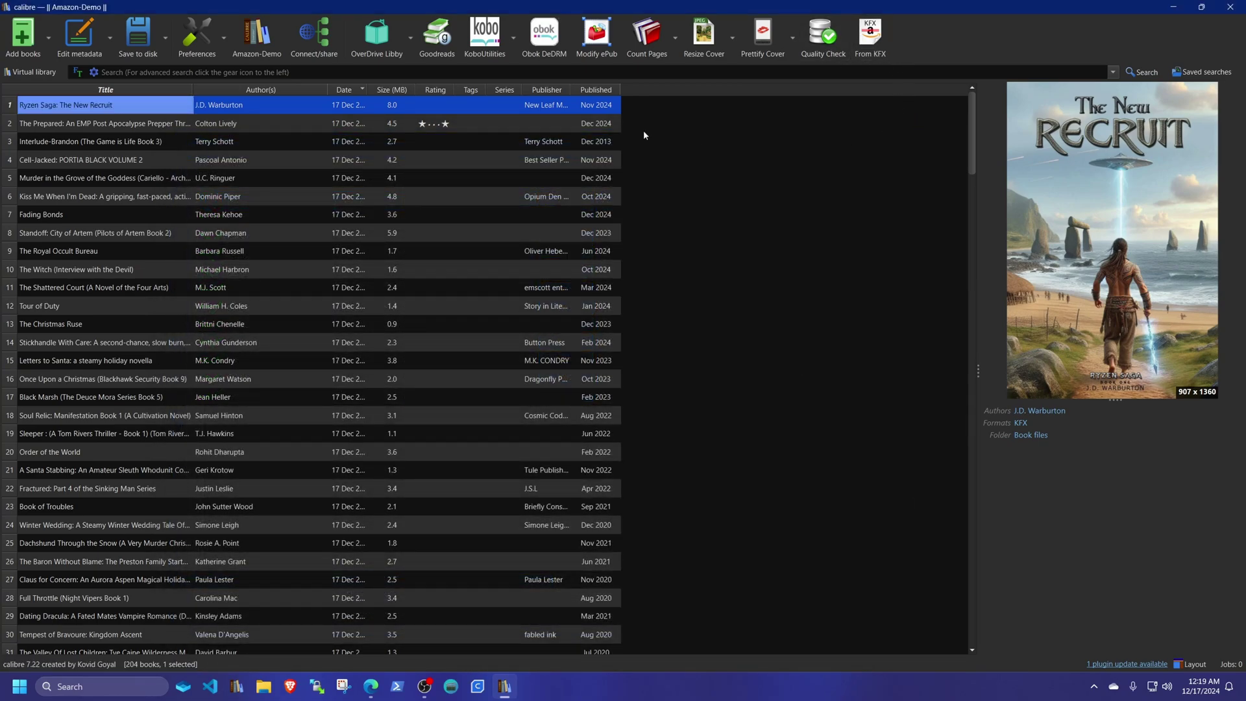
# - Convert Ryzen Saga: The New Recruit to PDF with the From KFX plugin
pyautogui.click(103, 124)
pyautogui.click(114, 104)
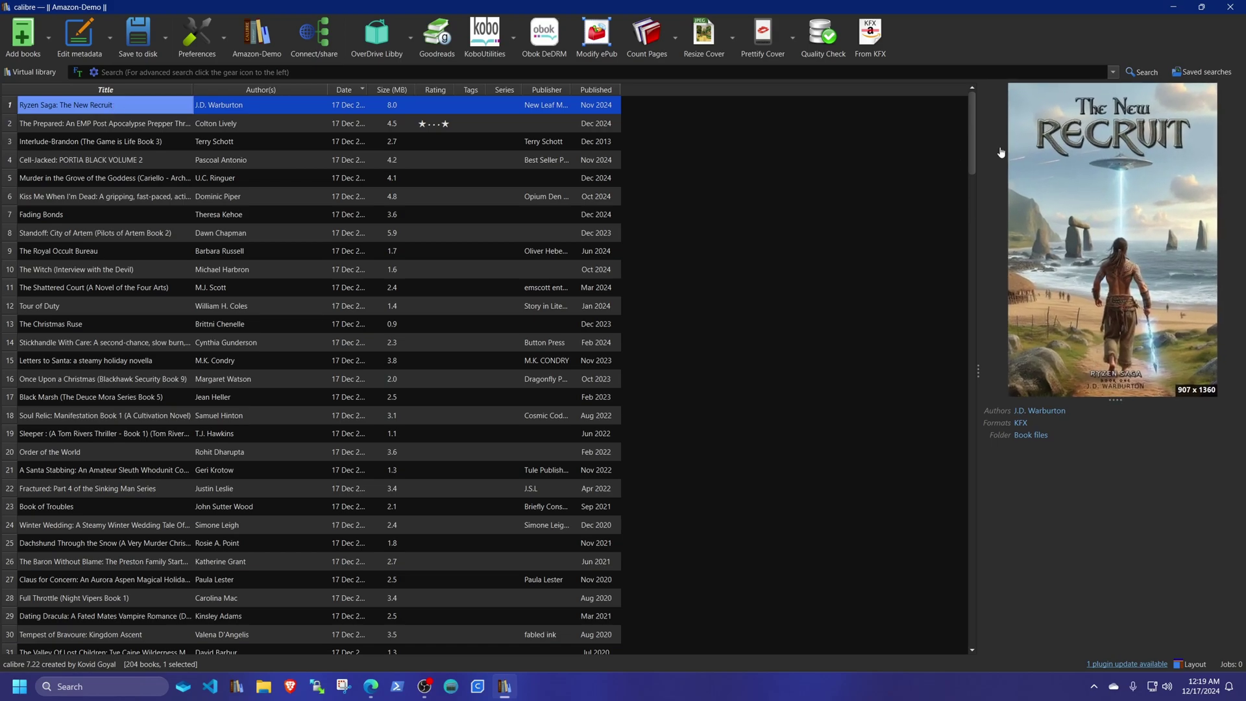
pyautogui.click(884, 35)
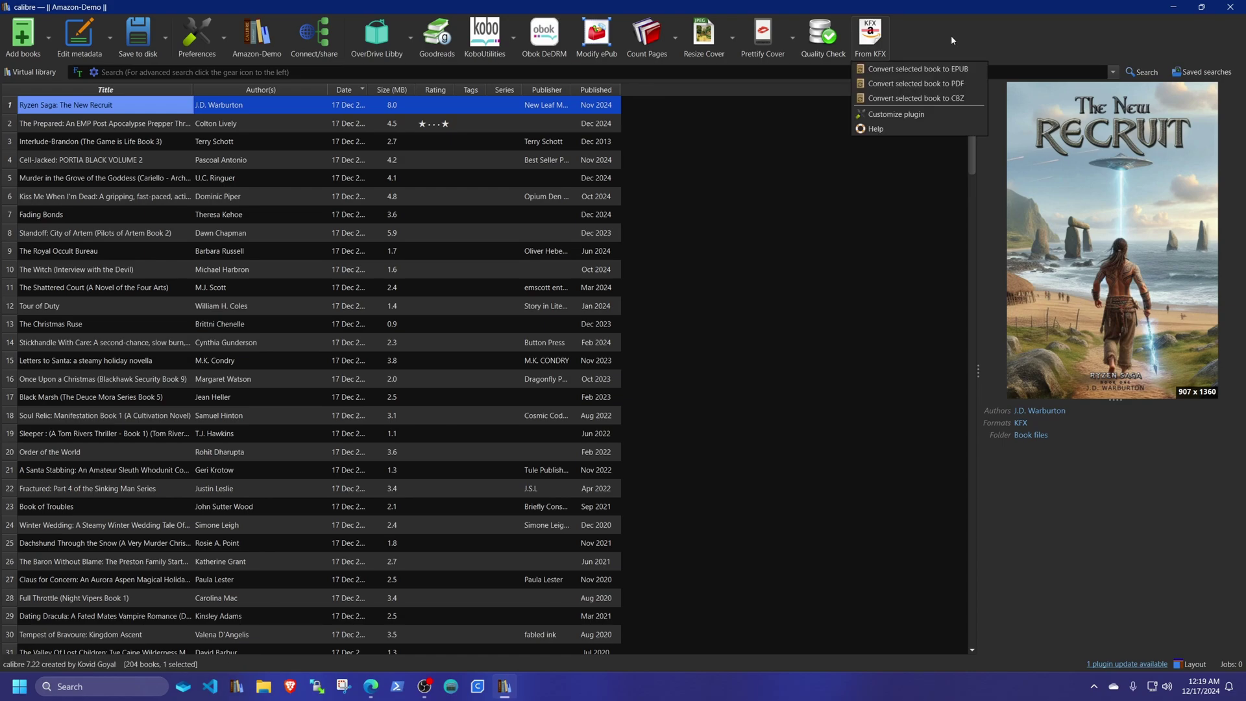
pyautogui.click(927, 89)
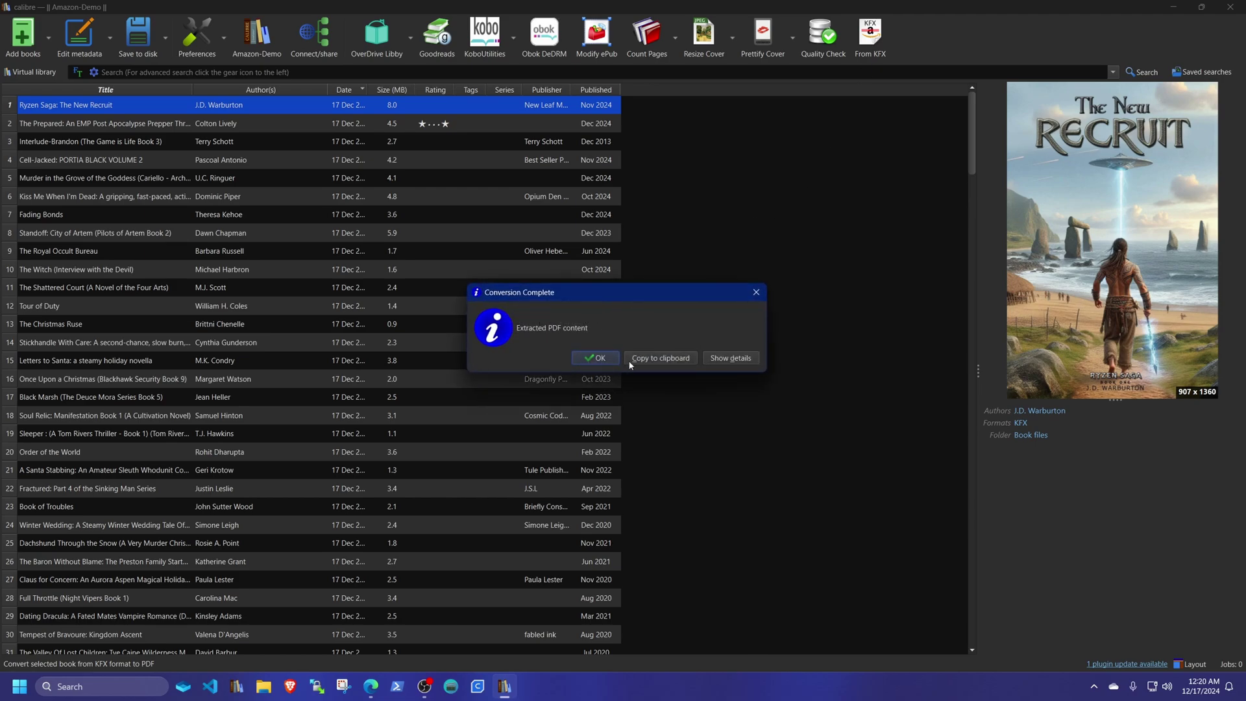
pyautogui.click(593, 359)
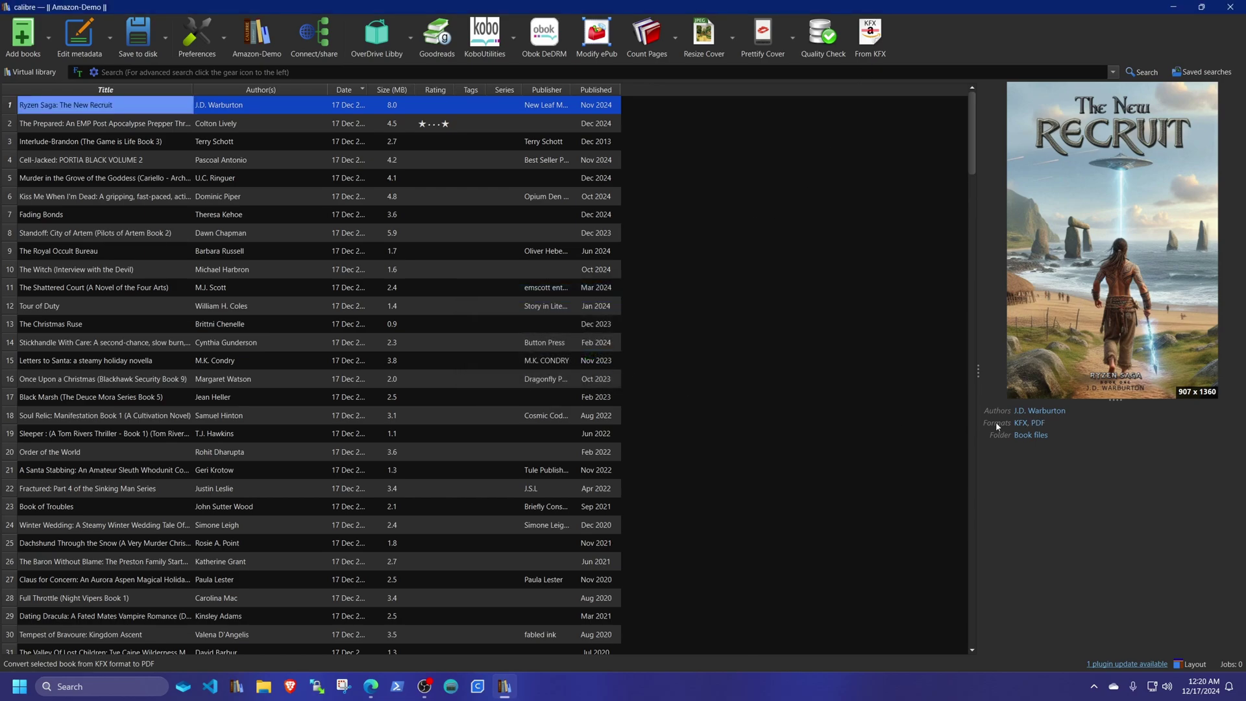
# - Open the PDF format of Ryzen Saga: The New Recruit, skim its pages in the browser and close it
pyautogui.click(1037, 424)
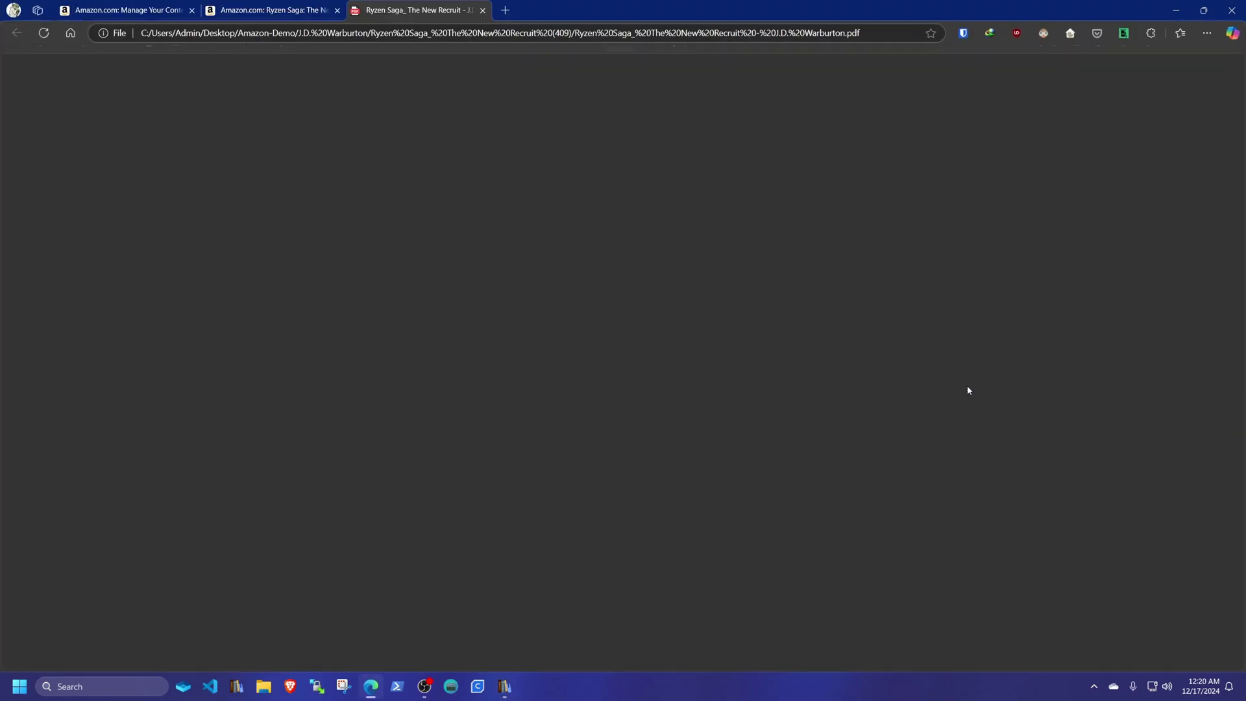
pyautogui.scroll(-5, 718, 286)
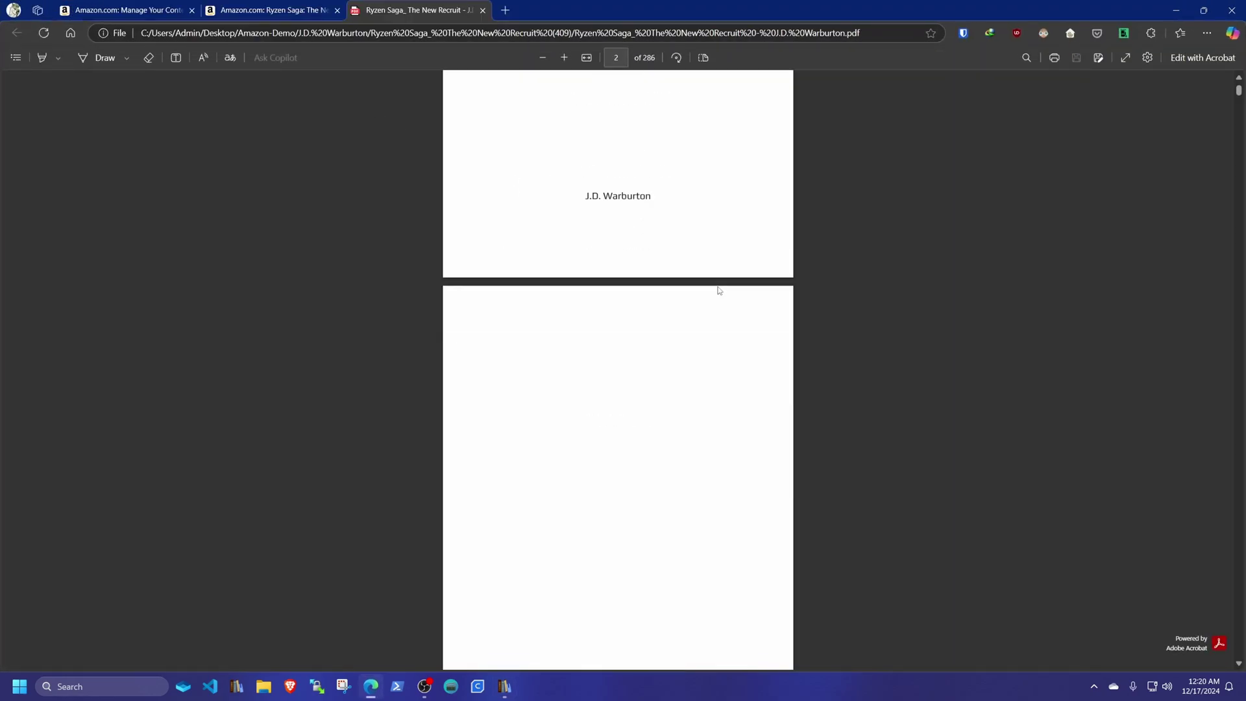
pyautogui.scroll(-20, 714, 296)
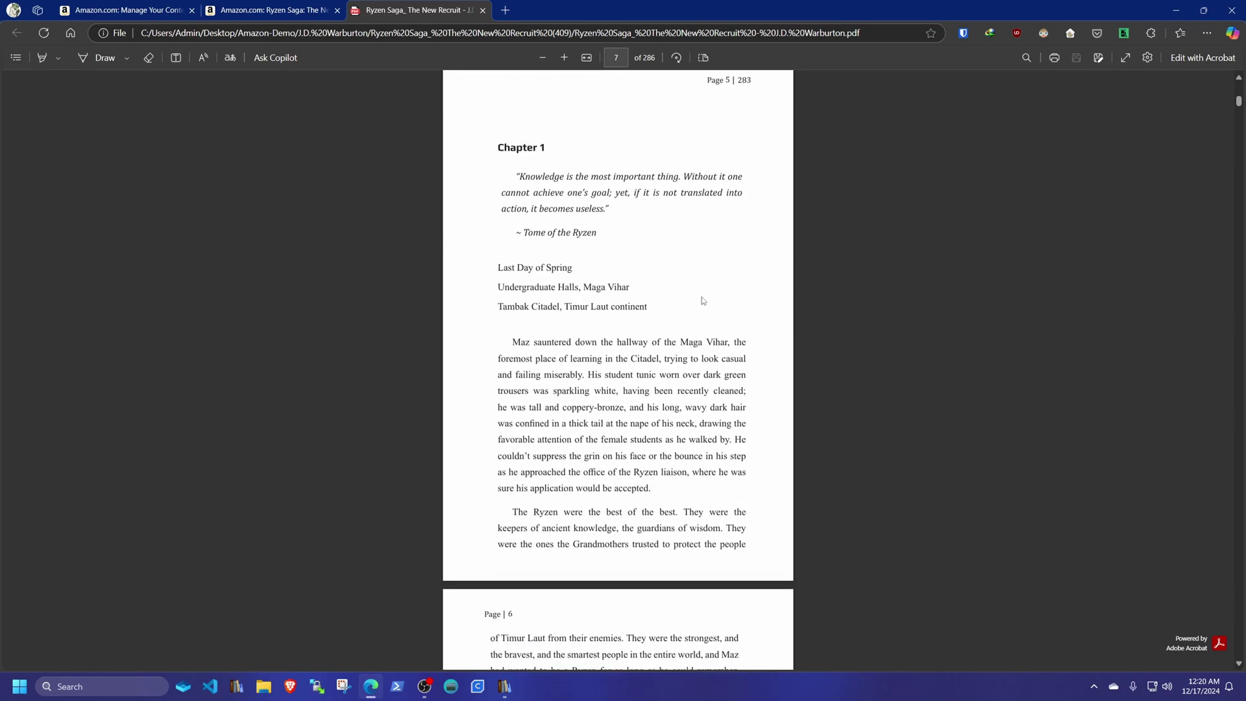
pyautogui.scroll(-20, 703, 299)
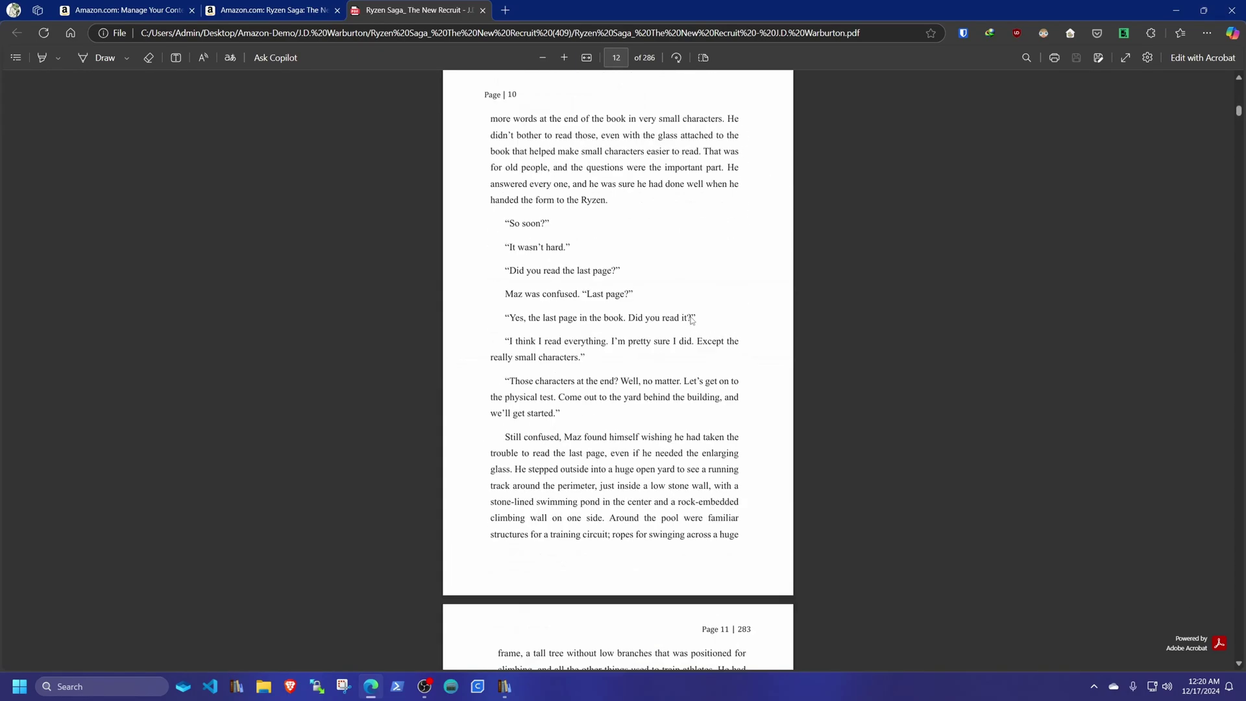
pyautogui.scroll(-5, 692, 320)
pyautogui.click(1232, 10)
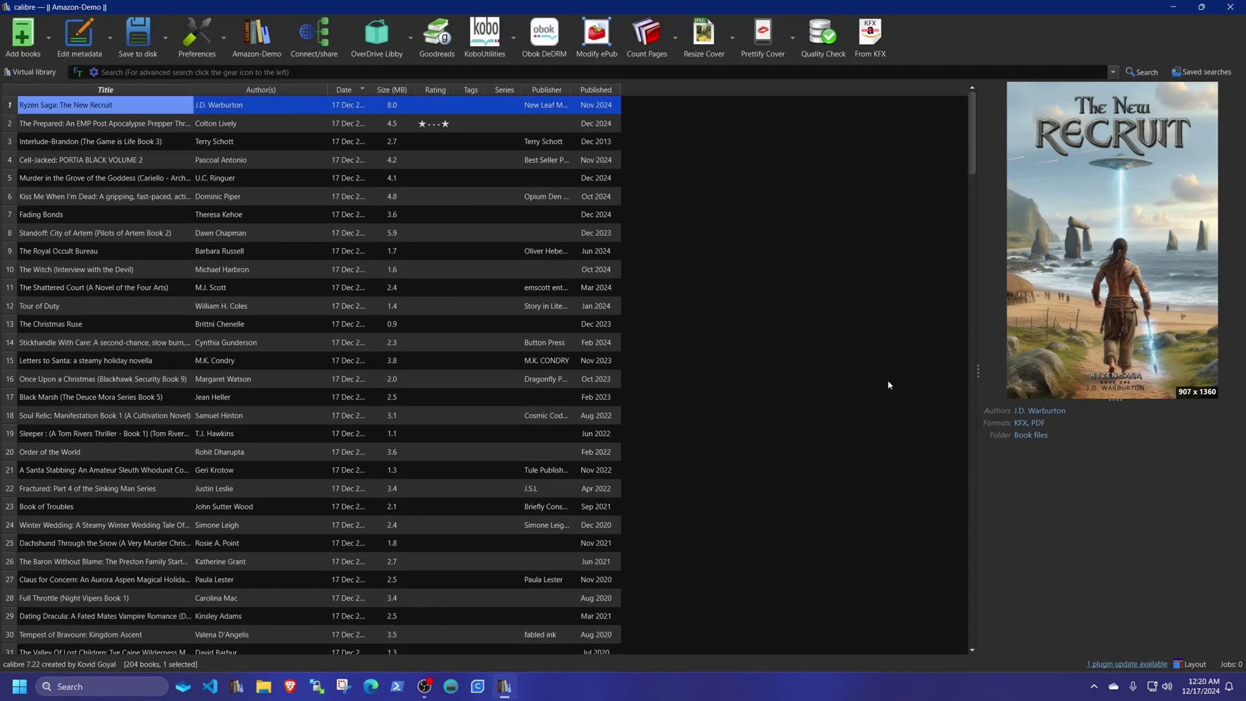
# - Convert Ryzen Saga: The New Recruit individually to EPUB with PDF as the input format, and check the conversion job
pyautogui.rightClick(148, 111)
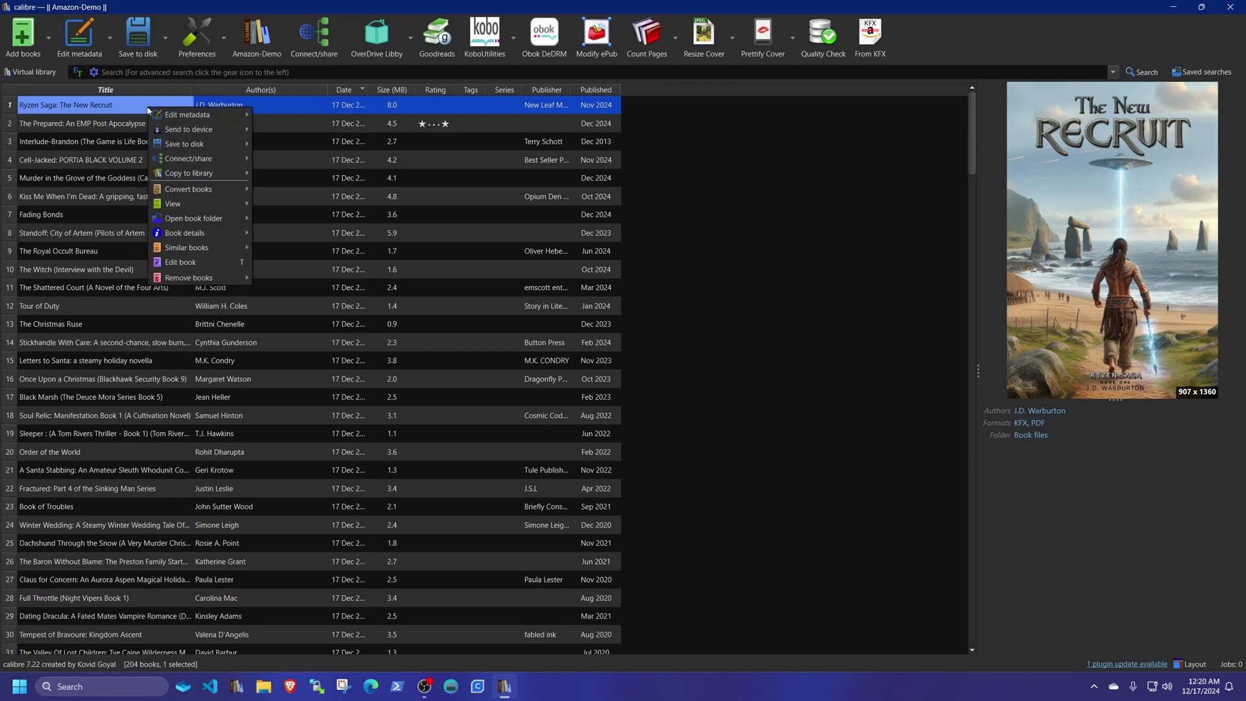
pyautogui.moveTo(223, 113)
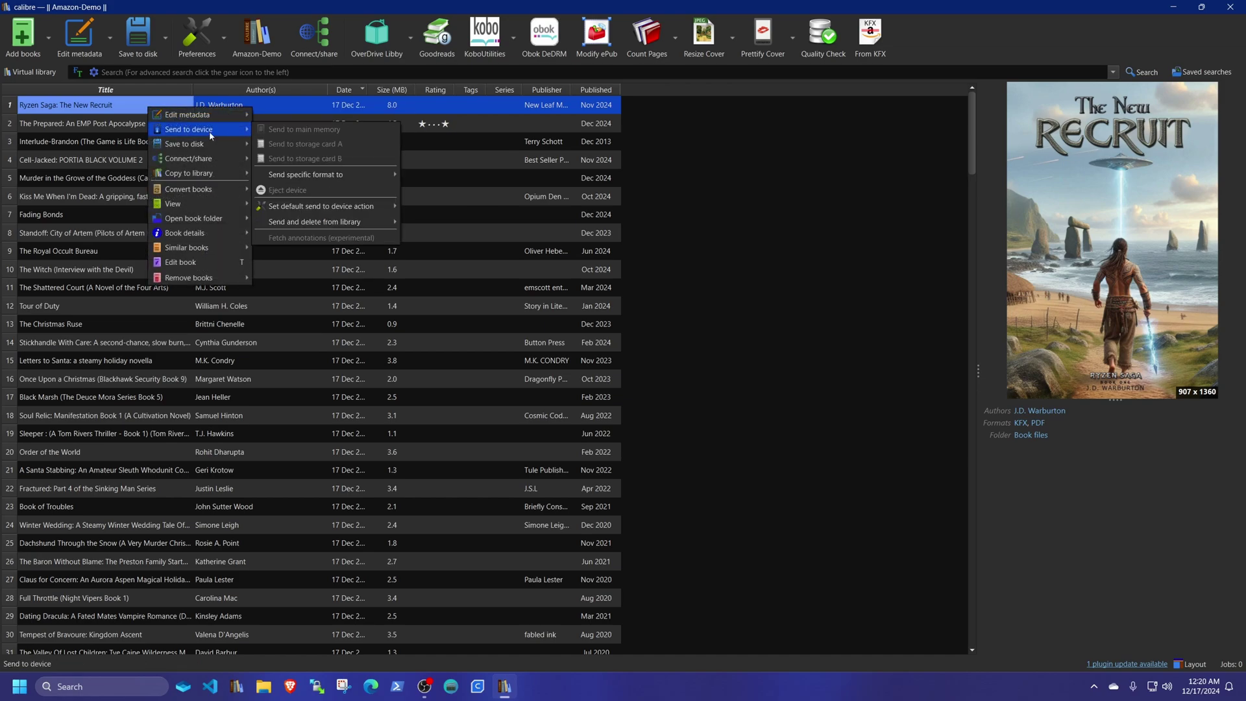
pyautogui.moveTo(209, 190)
pyautogui.click(296, 190)
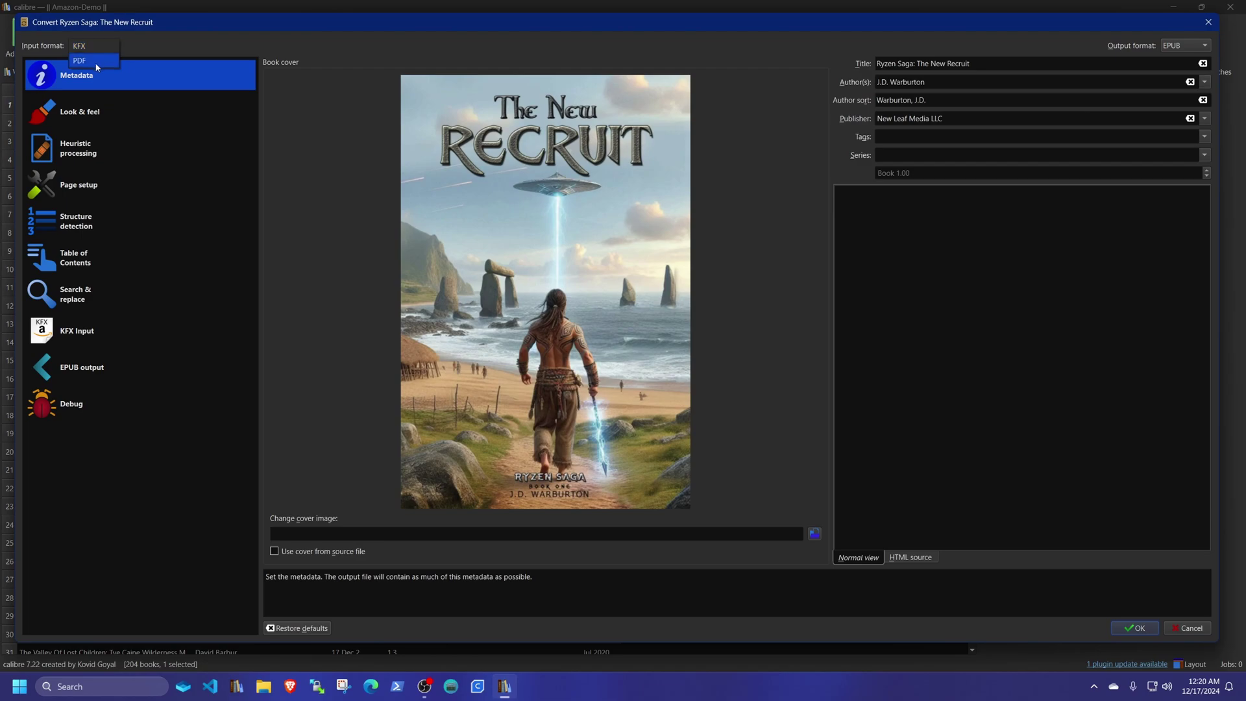
pyautogui.click(81, 61)
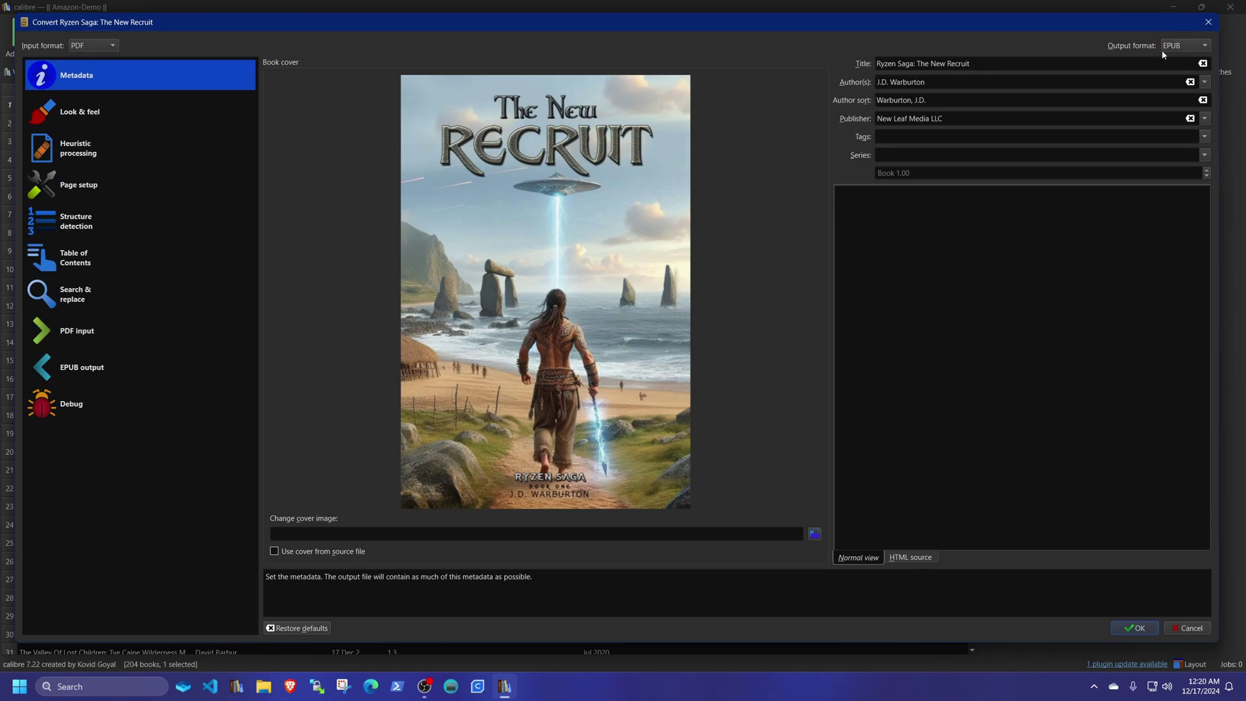
pyautogui.click(1126, 629)
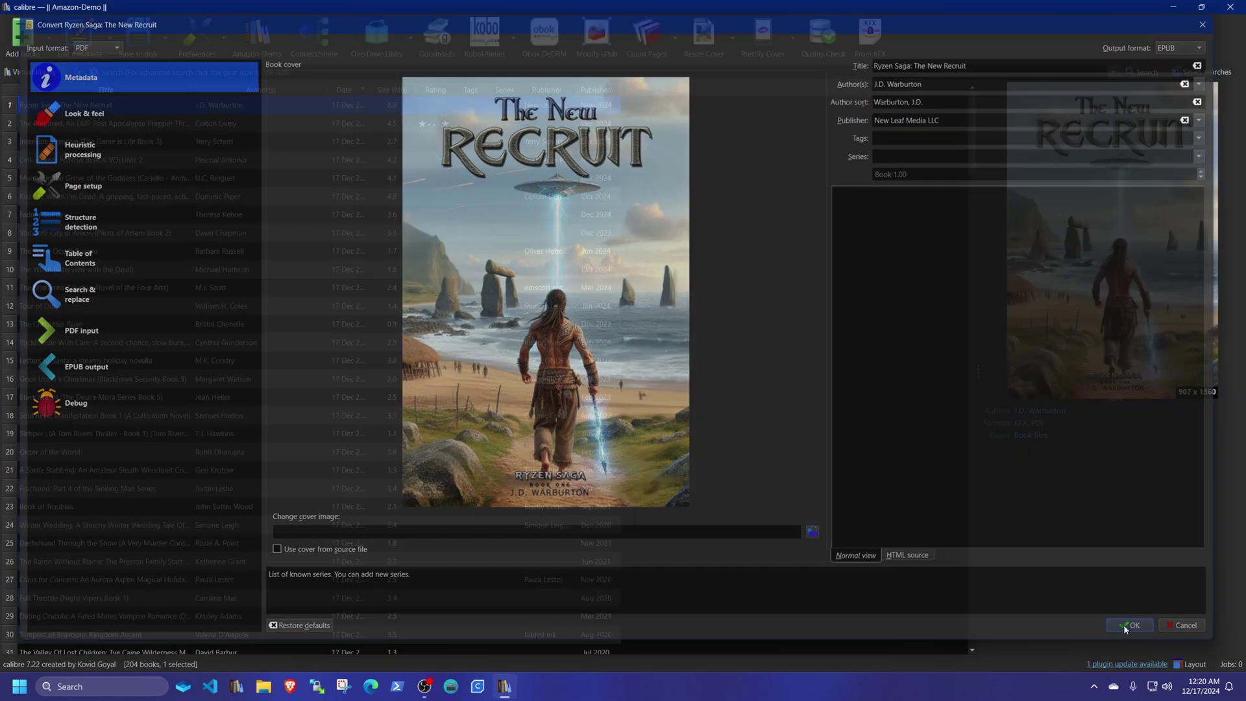
pyautogui.click(1224, 665)
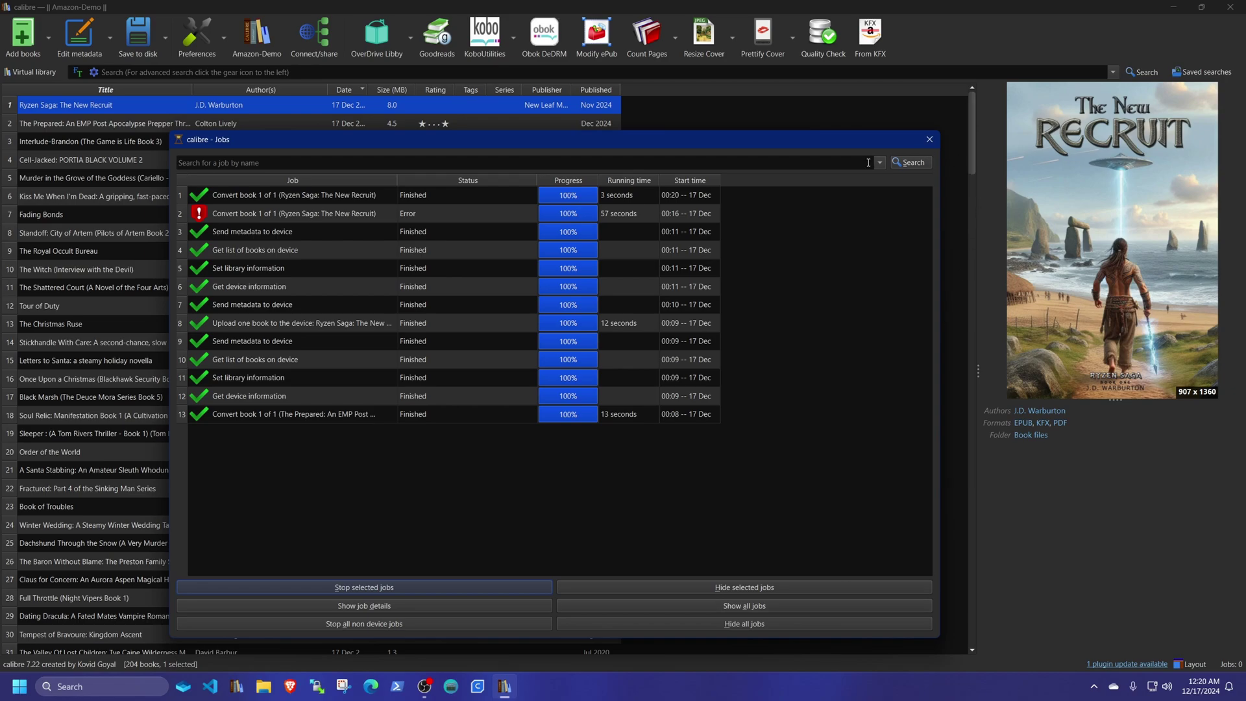
pyautogui.click(930, 140)
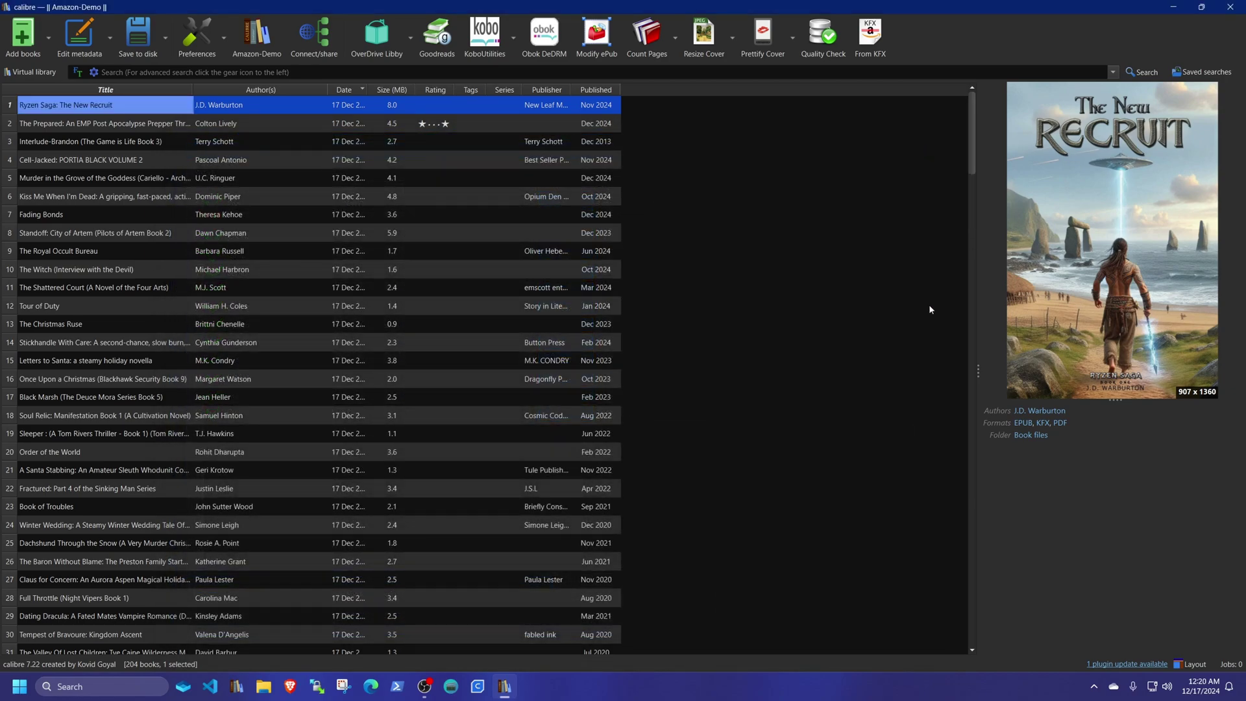
# - Page through the converted EPUB of Ryzen Saga: The New Recruit in the e-book viewer and close it
pyautogui.click(1025, 424)
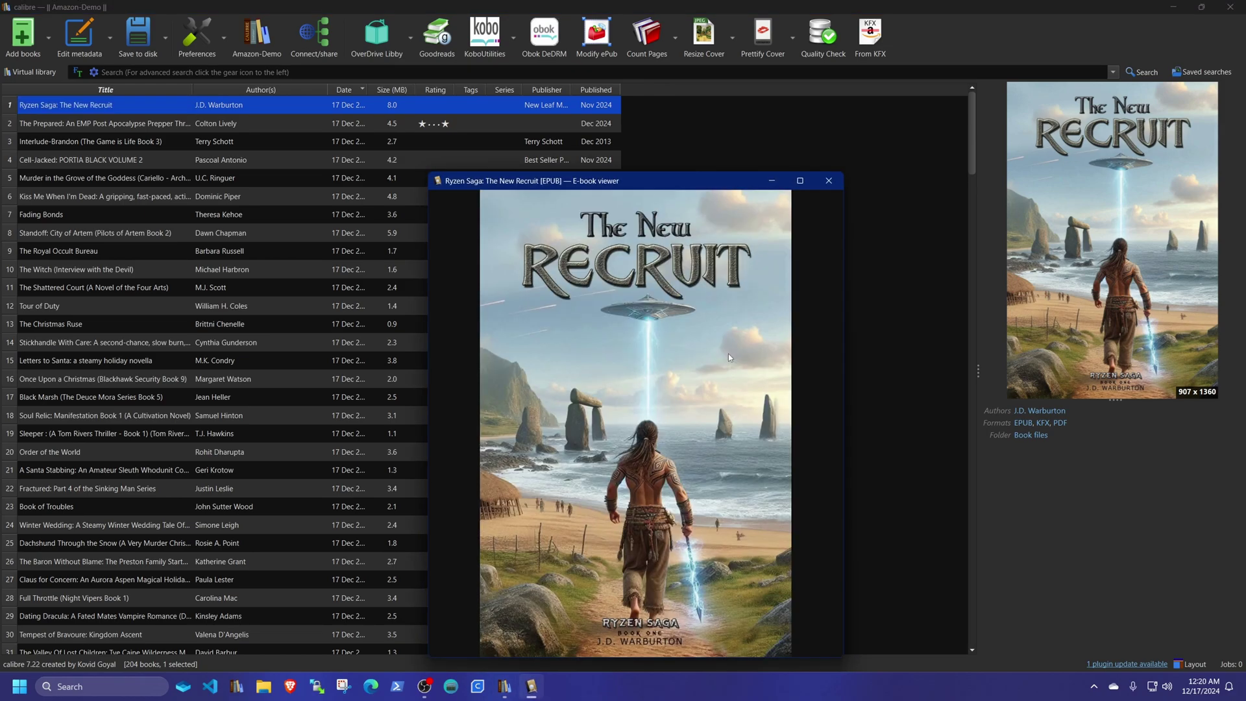
pyautogui.click(677, 383)
pyautogui.click(676, 383)
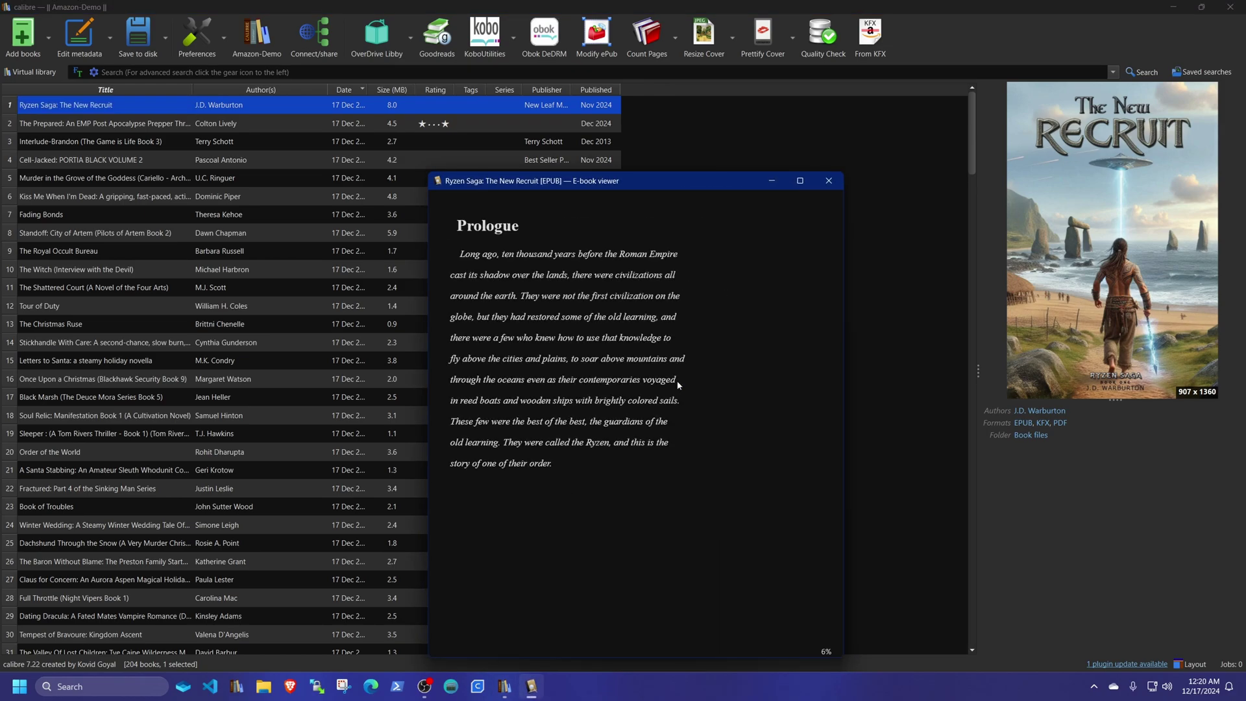
pyautogui.click(676, 380)
pyautogui.click(676, 380)
pyautogui.click(676, 381)
pyautogui.click(676, 380)
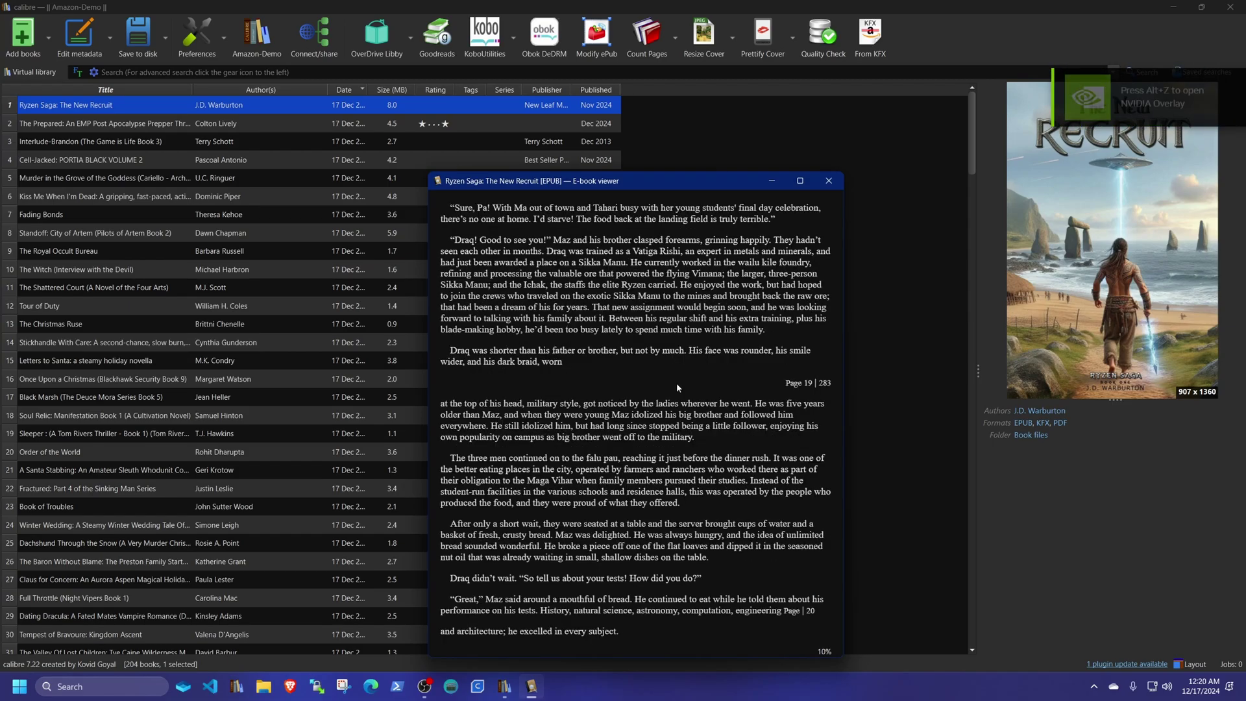
pyautogui.click(676, 383)
pyautogui.click(676, 383)
pyautogui.click(677, 389)
pyautogui.click(679, 394)
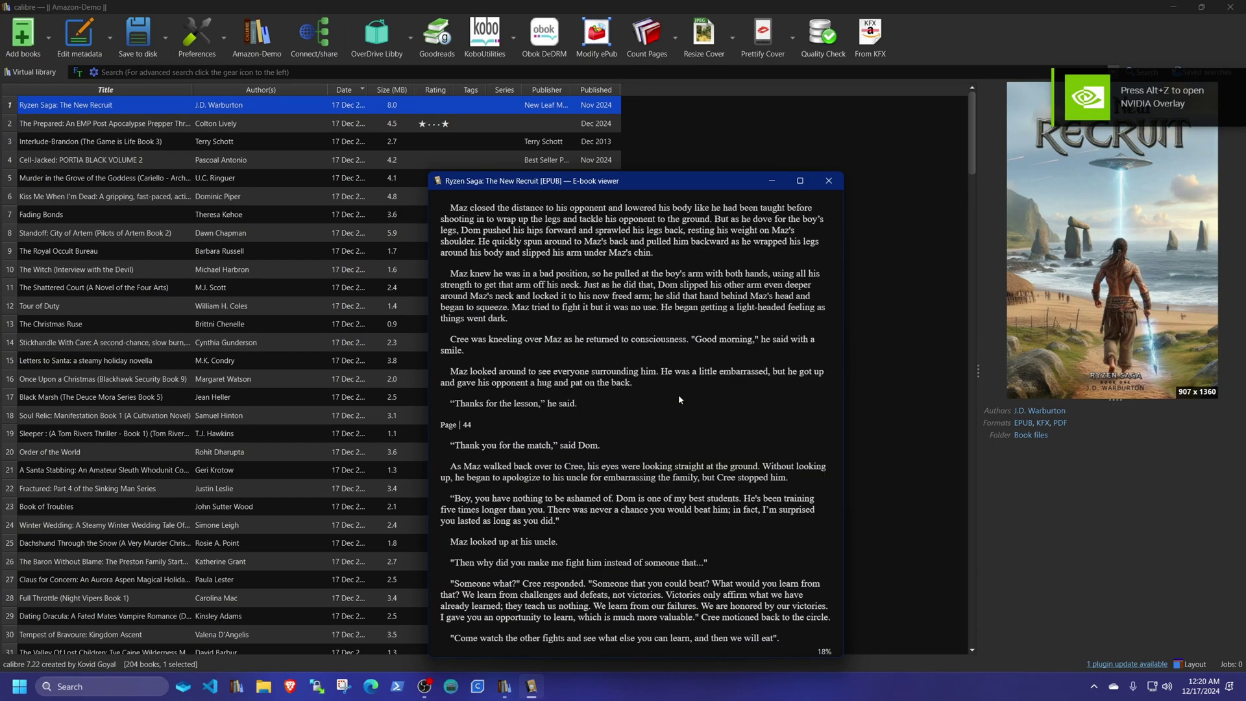
pyautogui.click(679, 395)
pyautogui.click(679, 396)
pyautogui.click(680, 397)
pyautogui.click(683, 402)
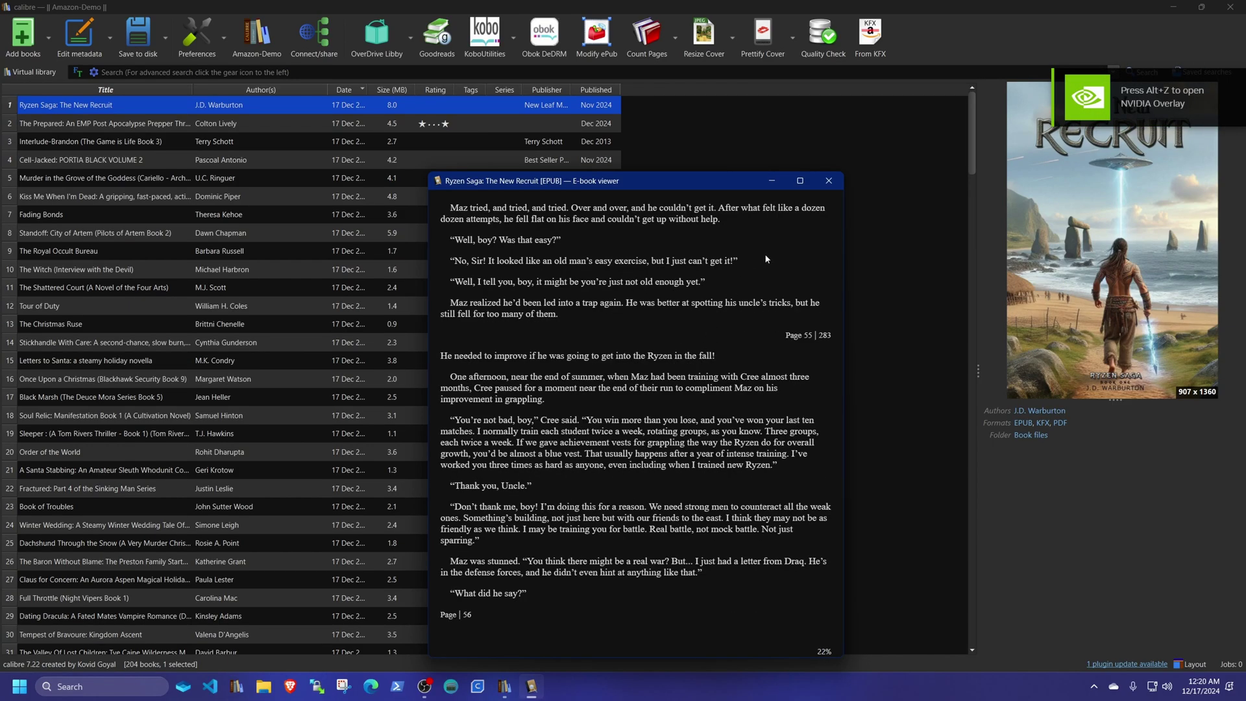
pyautogui.click(831, 182)
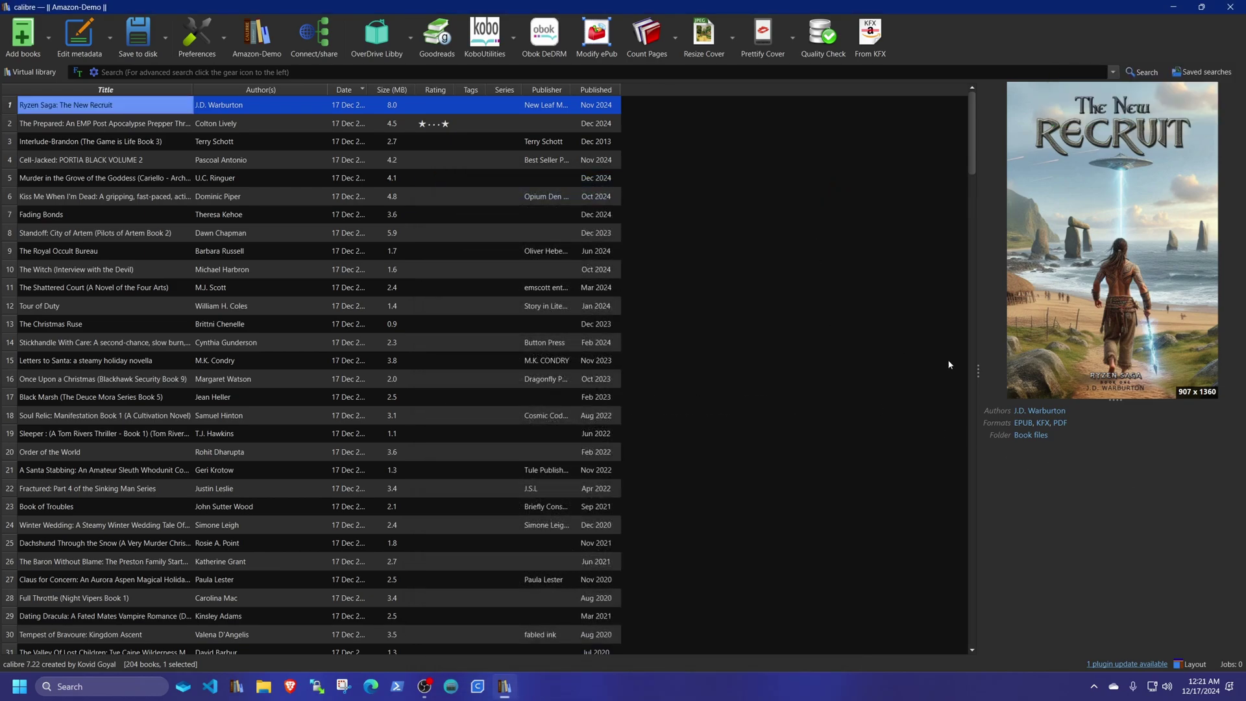